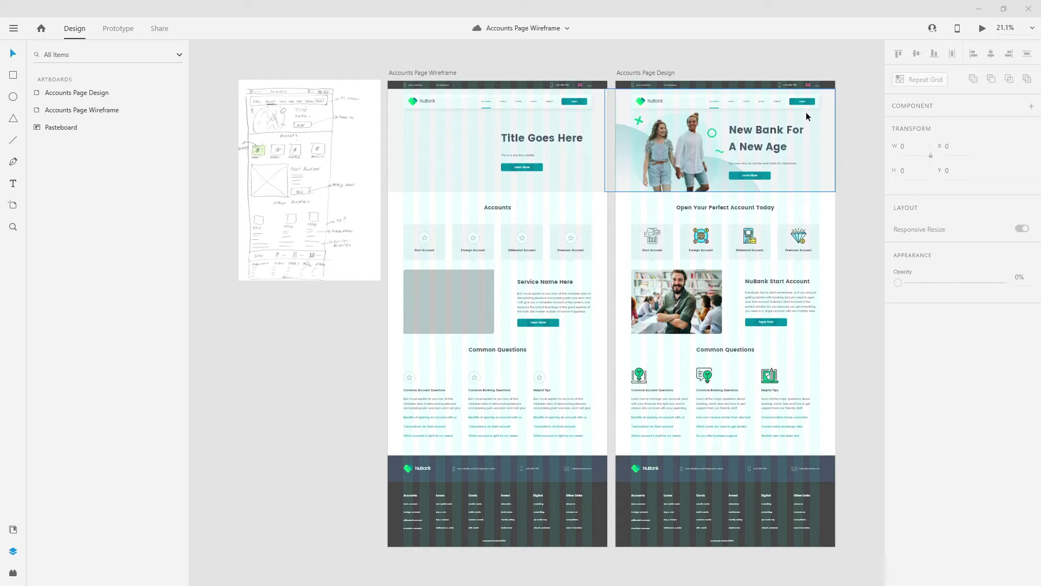
Open the main component of the Log In button in the Accounts Page Design navigation
left_click(788, 96)
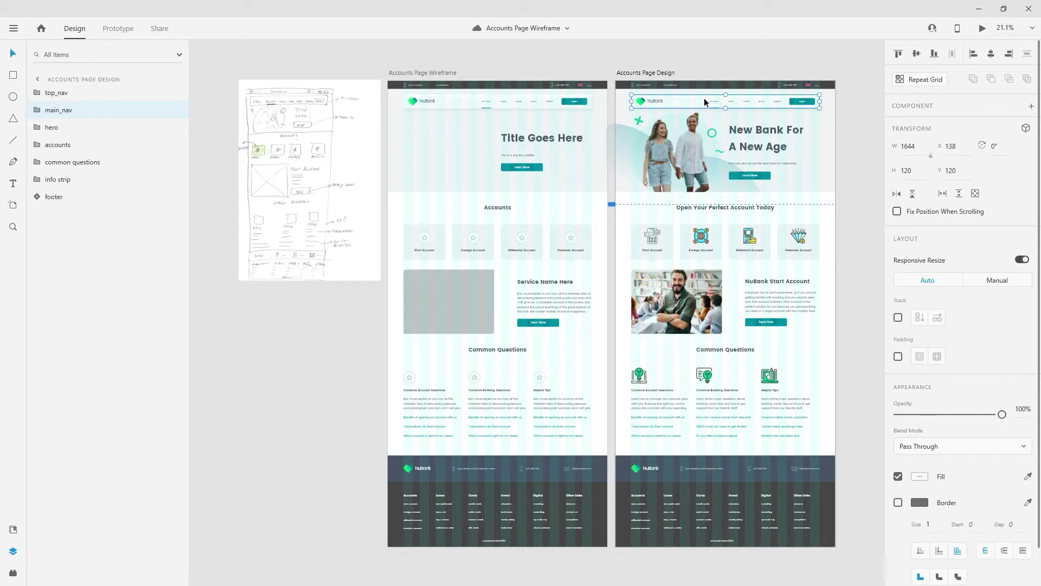
scroll(834, 86, "up", 5)
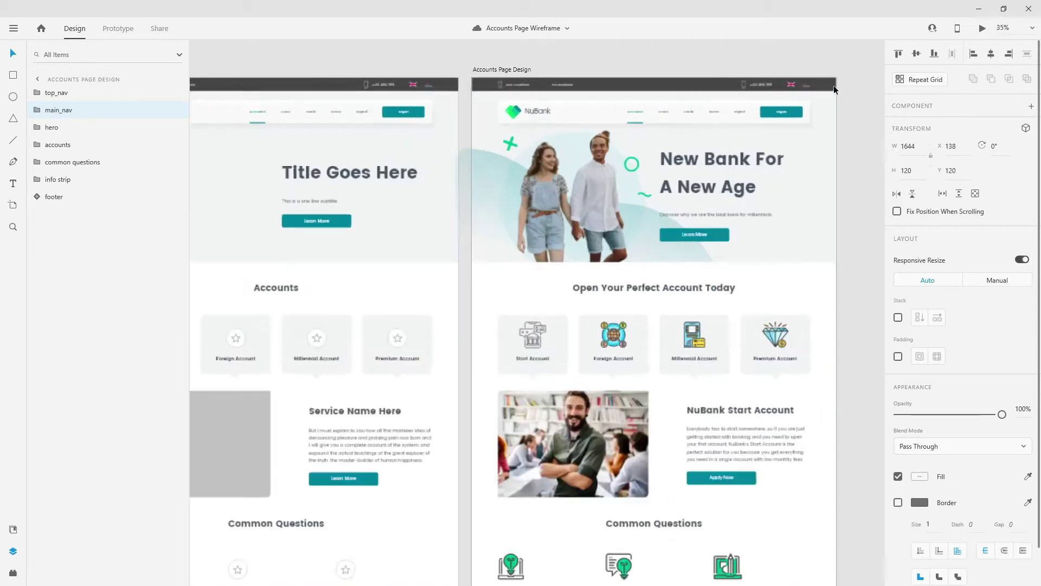
double_click(757, 132)
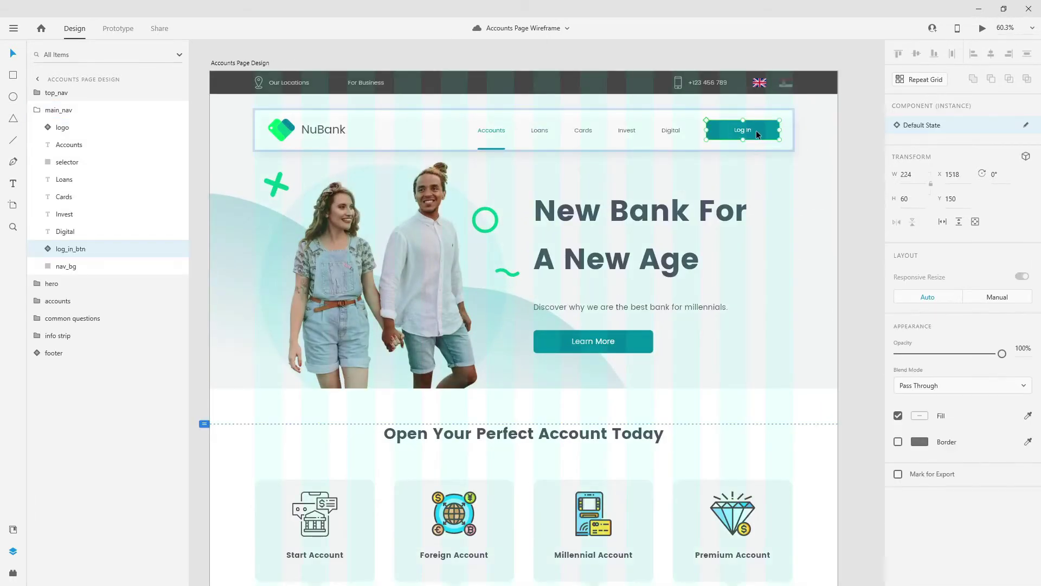
left_click(1026, 131)
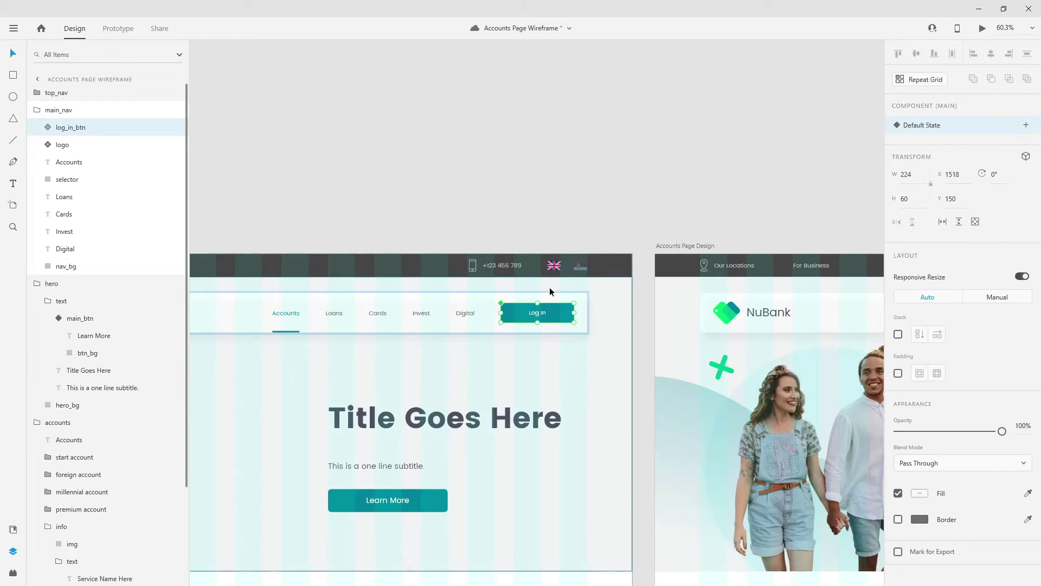
Add a Hover State to the main Log In button component and name it "hover"
left_click(1025, 127)
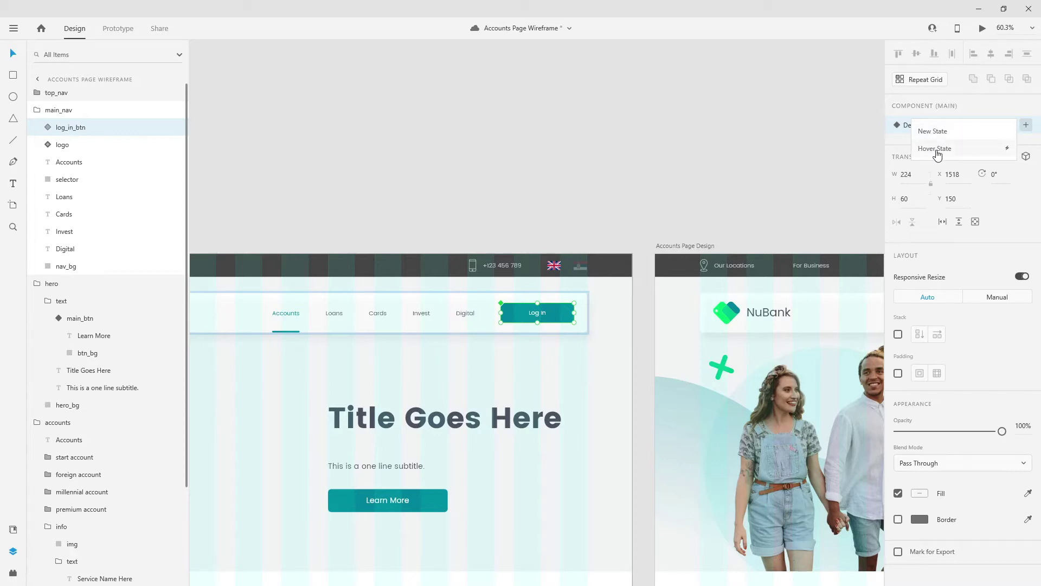
left_click(937, 148)
key("ctrl+a")
type("hover")
key("Return")
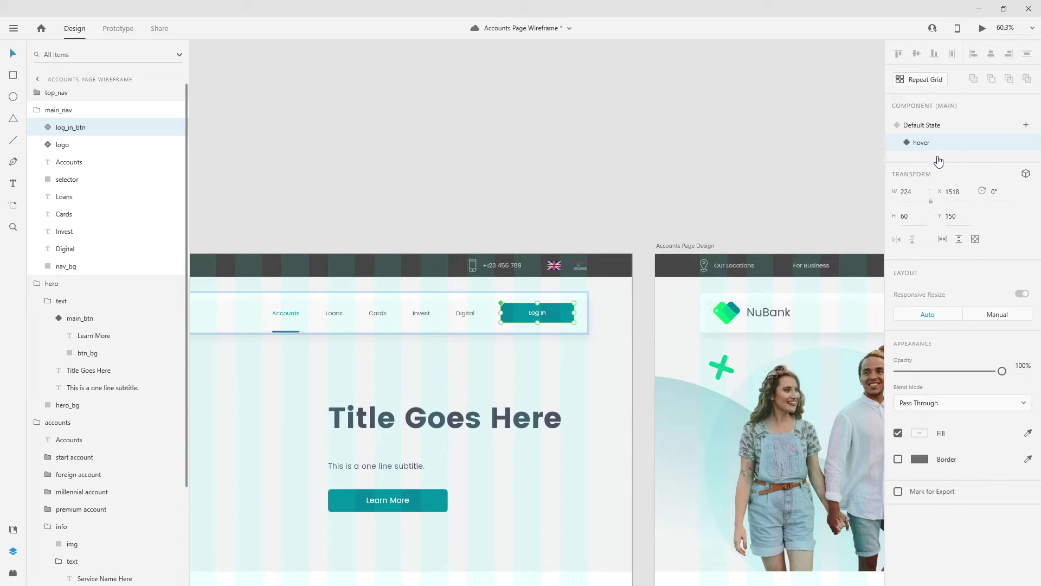
Fill the btn_bg layer of the Log In button's hover state with the bright green document color, then reselect log_in_btn
left_click(40, 127)
left_click(102, 168)
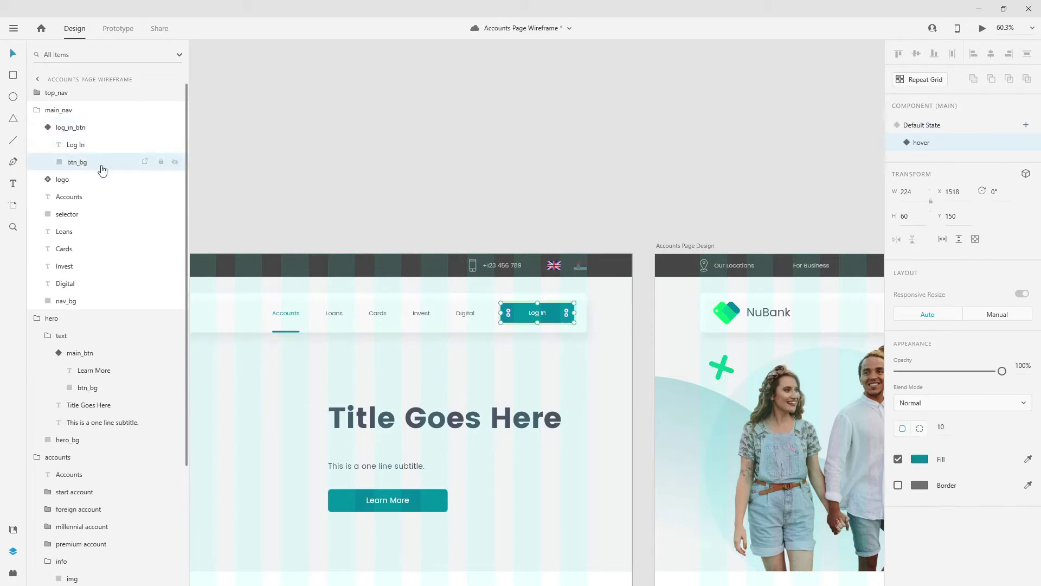
left_click(13, 529)
left_click(122, 139)
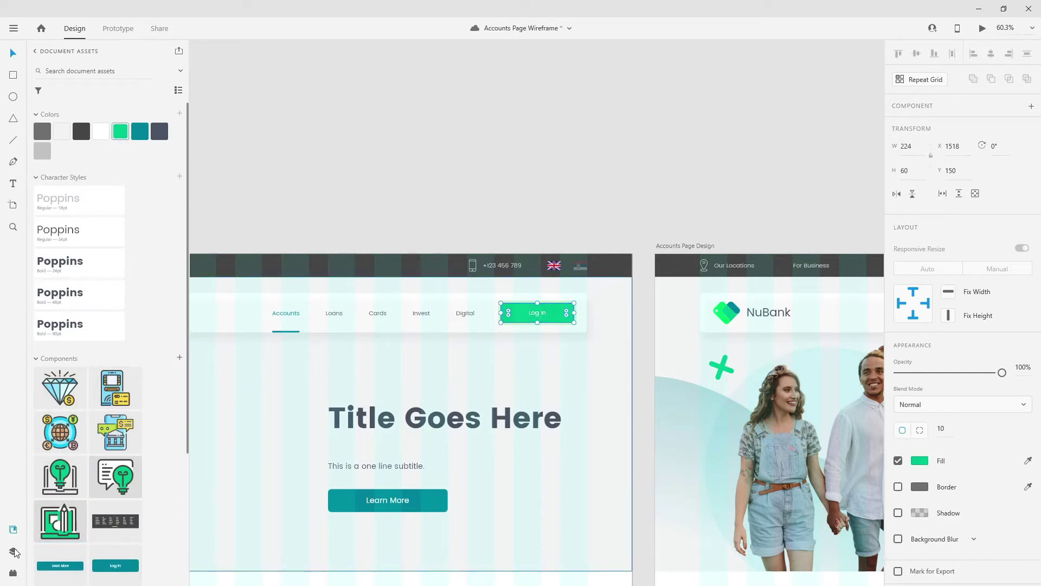
left_click(13, 551)
left_click(70, 127)
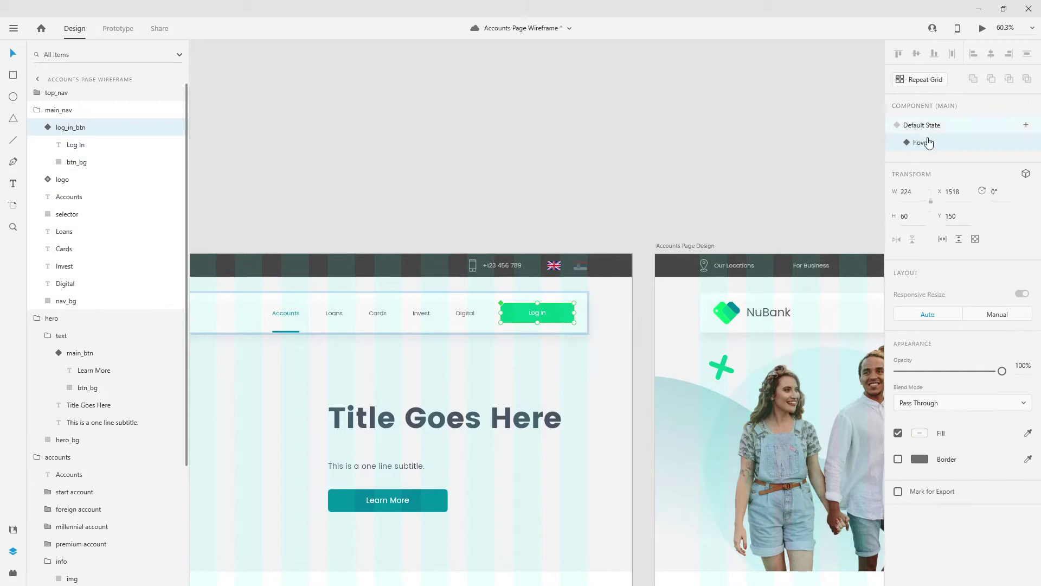
Compare the Log In button's Default State and hover state, leaving it on Default State
left_click(931, 132)
left_click(932, 142)
left_click(937, 128)
left_click(936, 145)
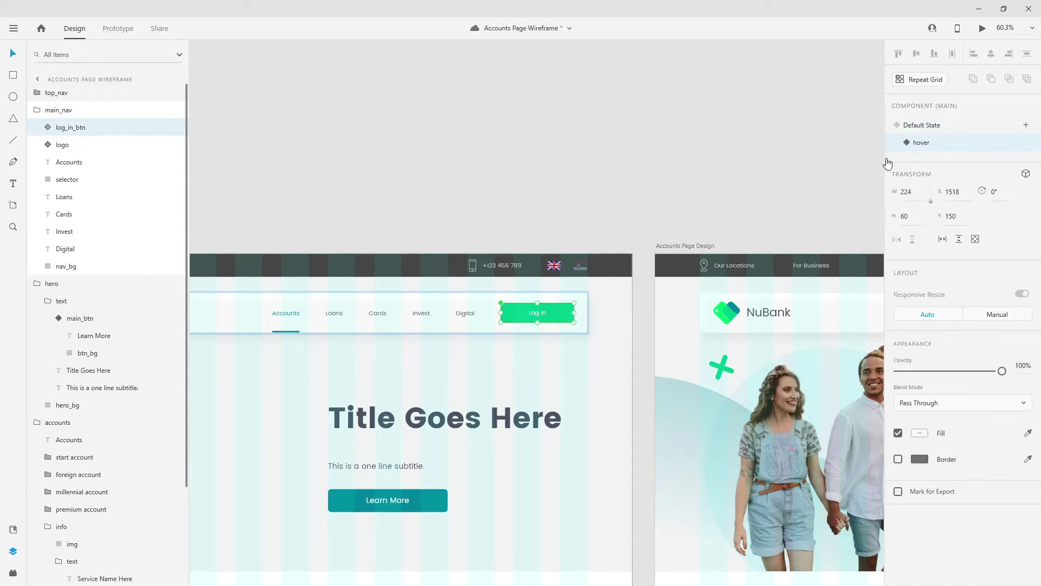
left_click(972, 133)
Open the main component of the hero's Learn More button in Accounts Page Design
scroll(846, 133, "down", 1)
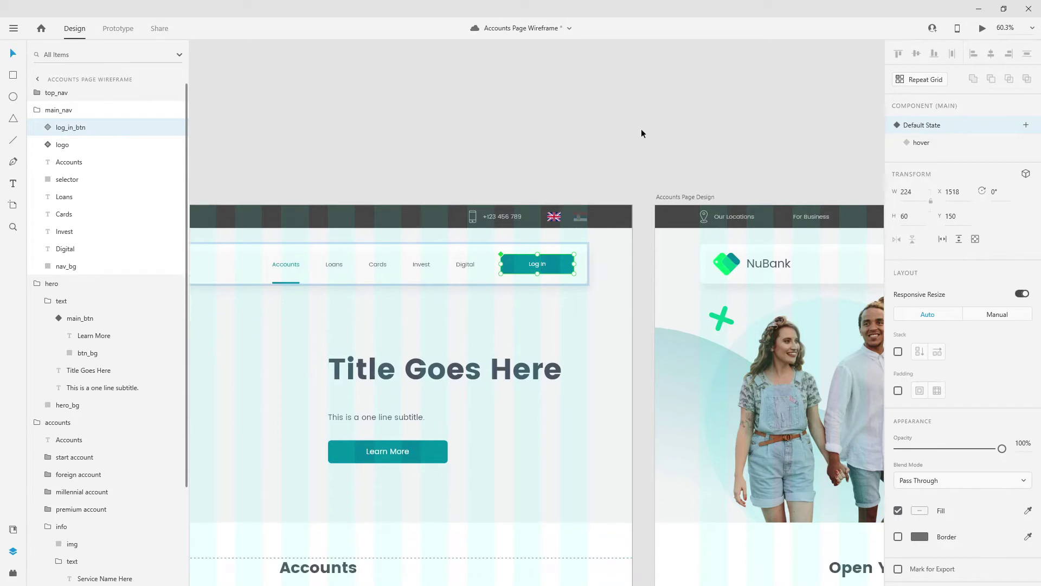
left_click_drag(707, 110, 361, 102)
left_click(679, 493)
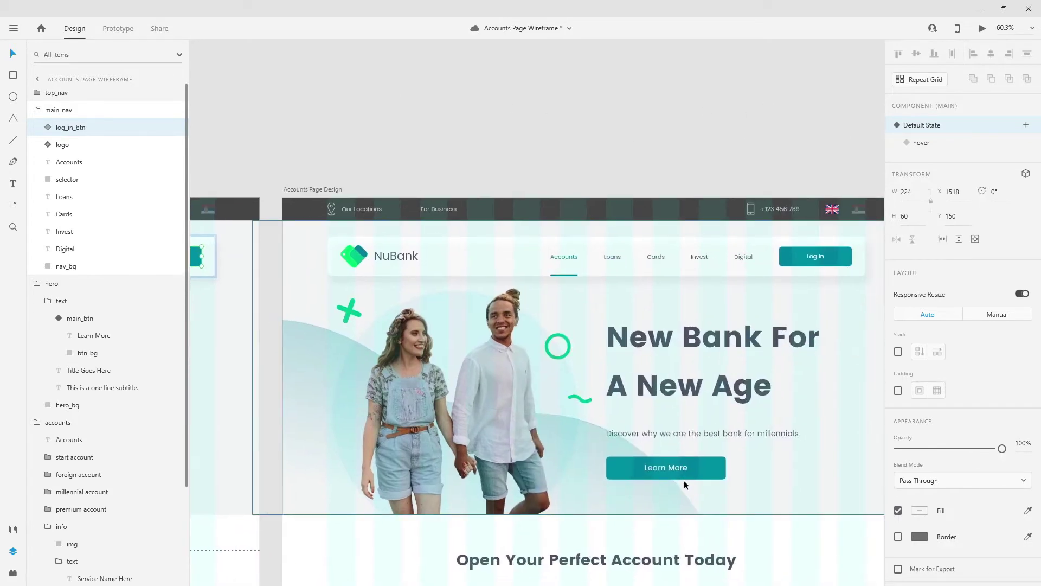
double_click(691, 467)
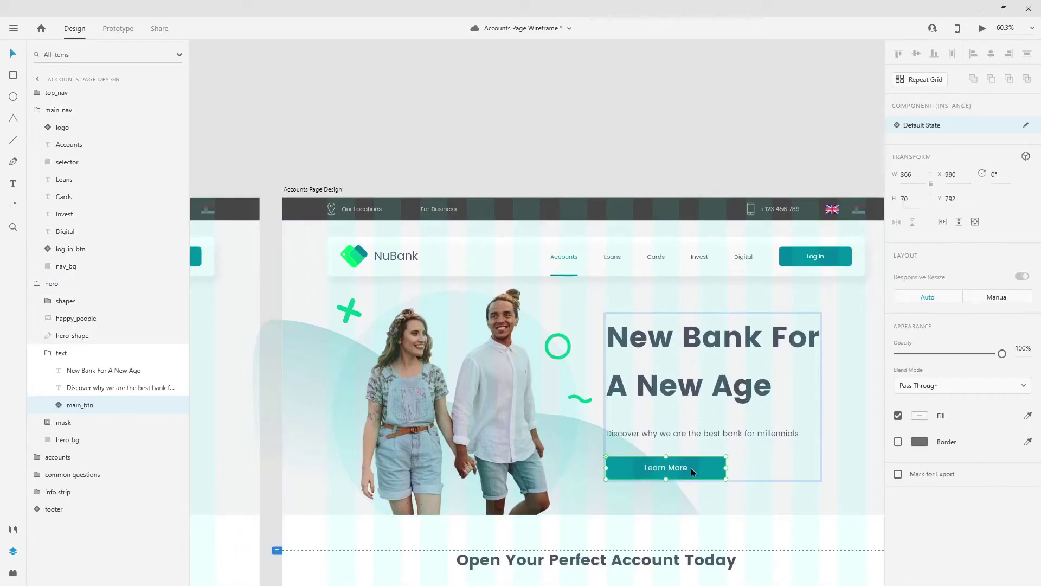
left_click(1025, 125)
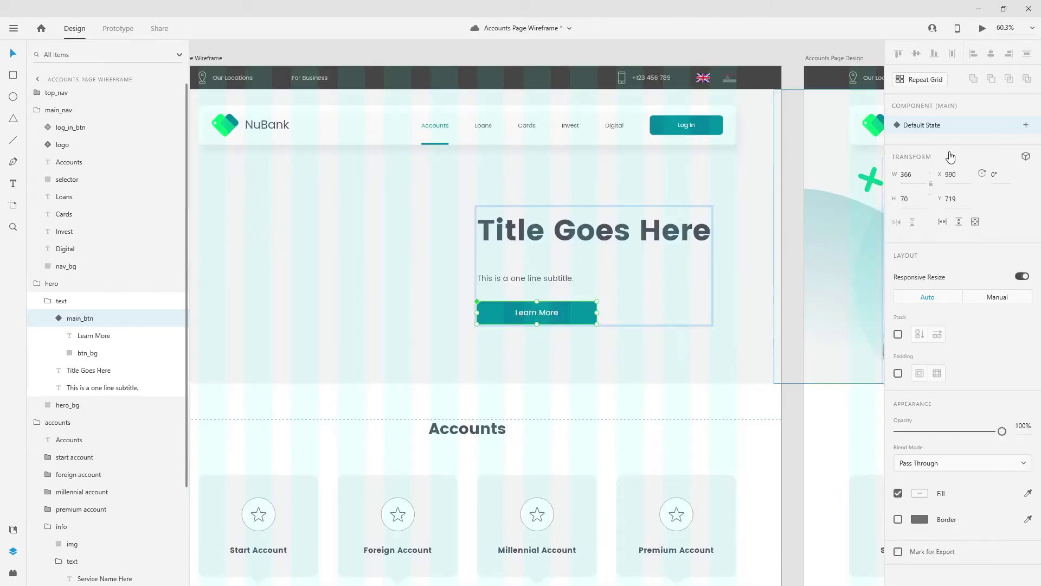
Add a Hover State to the main Learn More button component and name it "hover"
left_click(1025, 126)
left_click(941, 149)
key("ctrl+a")
type("ho")
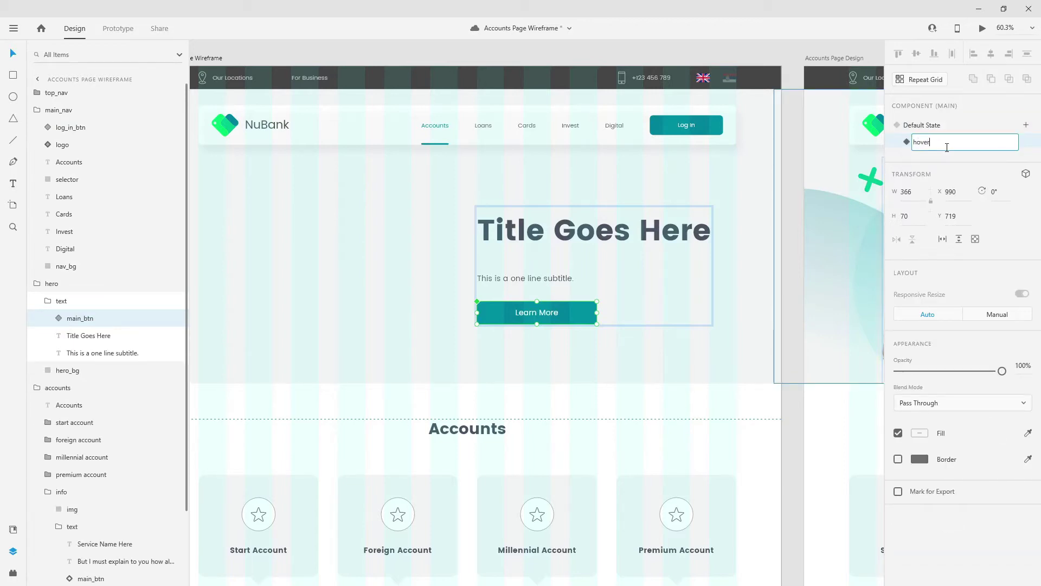
type("ver")
key("Return")
Fill the hover state's btn_bg layer of the Learn More button with the bright green document color and return the button to Default State
left_click(58, 318)
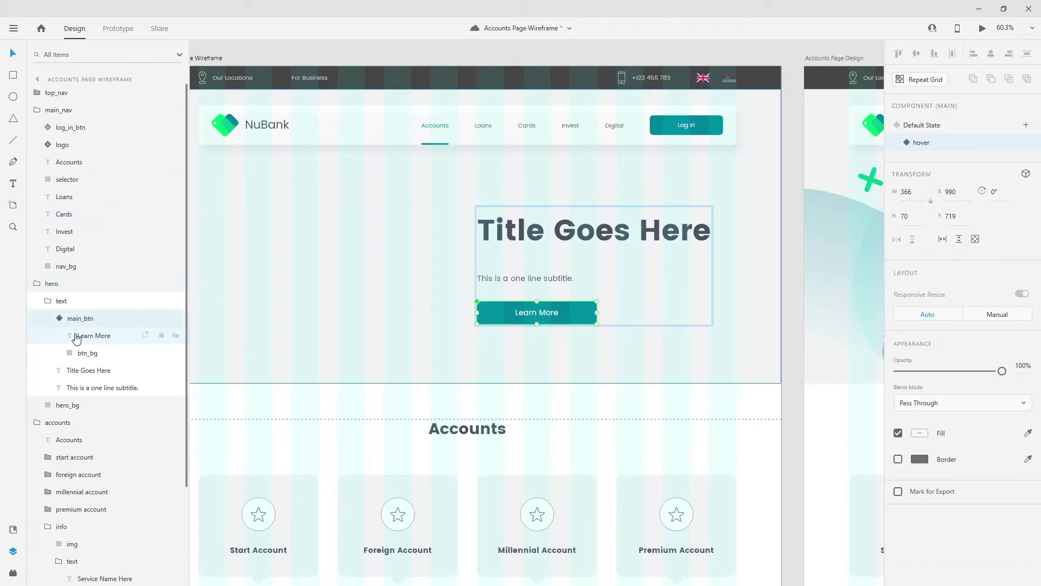
left_click(76, 353)
left_click(13, 529)
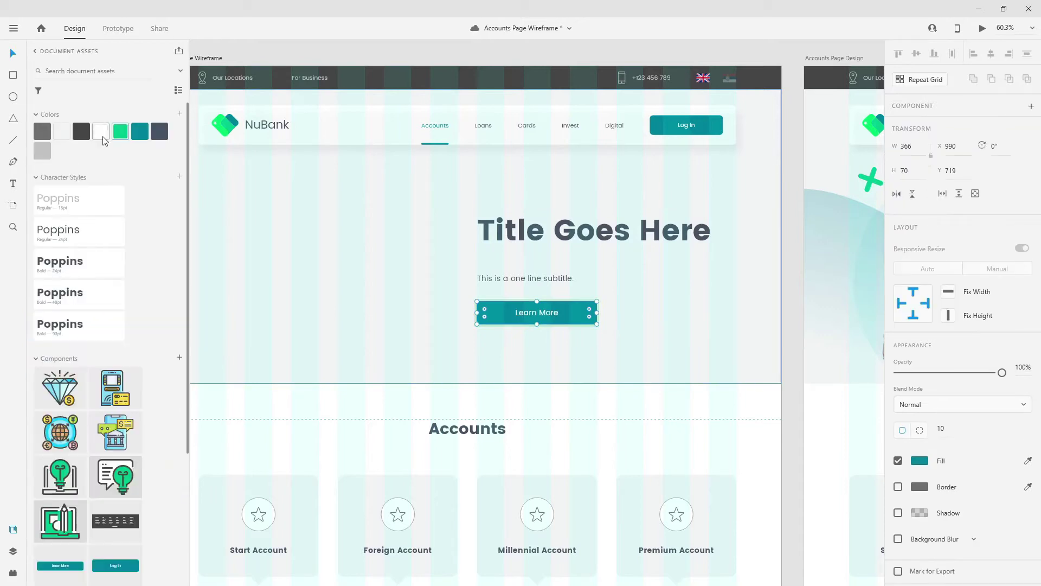
left_click(121, 131)
left_click(13, 551)
left_click(80, 318)
left_click(58, 319)
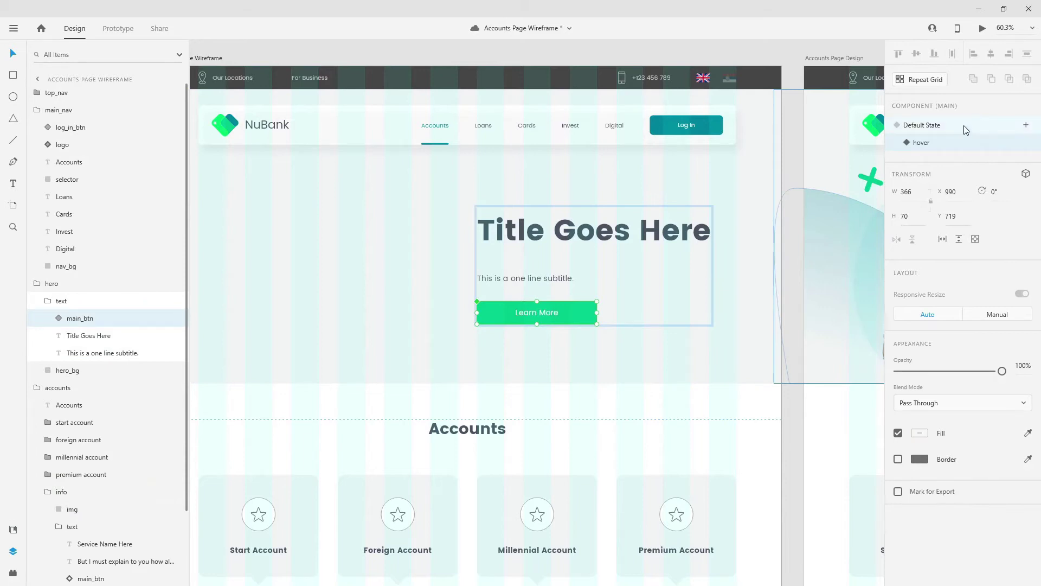
left_click(966, 130)
Preview the Accounts Page Design artboard in a maximized window to check the button hover effects, then close the preview
scroll(564, 255, "down", 3)
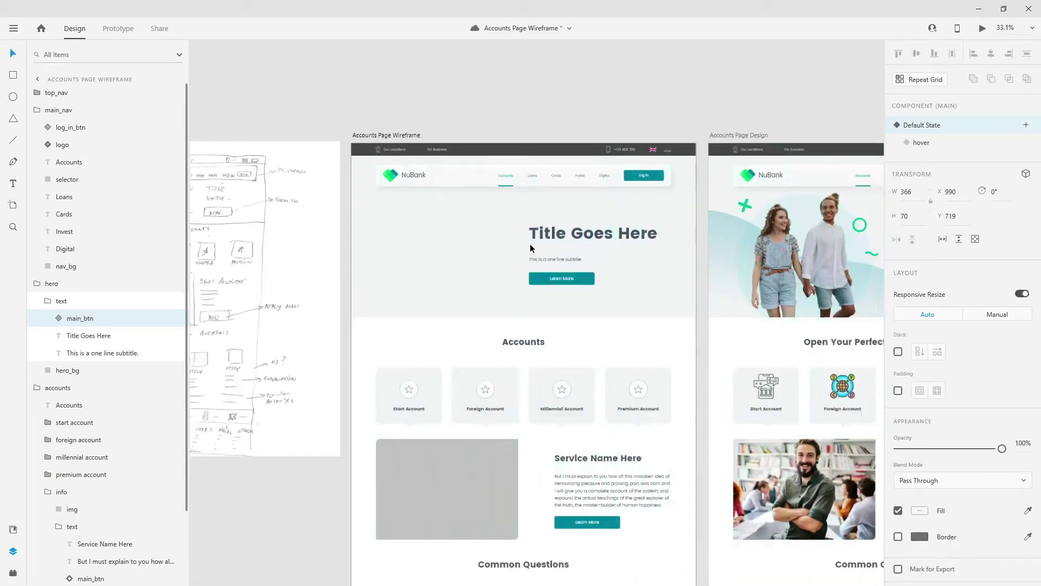
scroll(530, 247, "down", 1)
left_click_drag(732, 88, 458, 50)
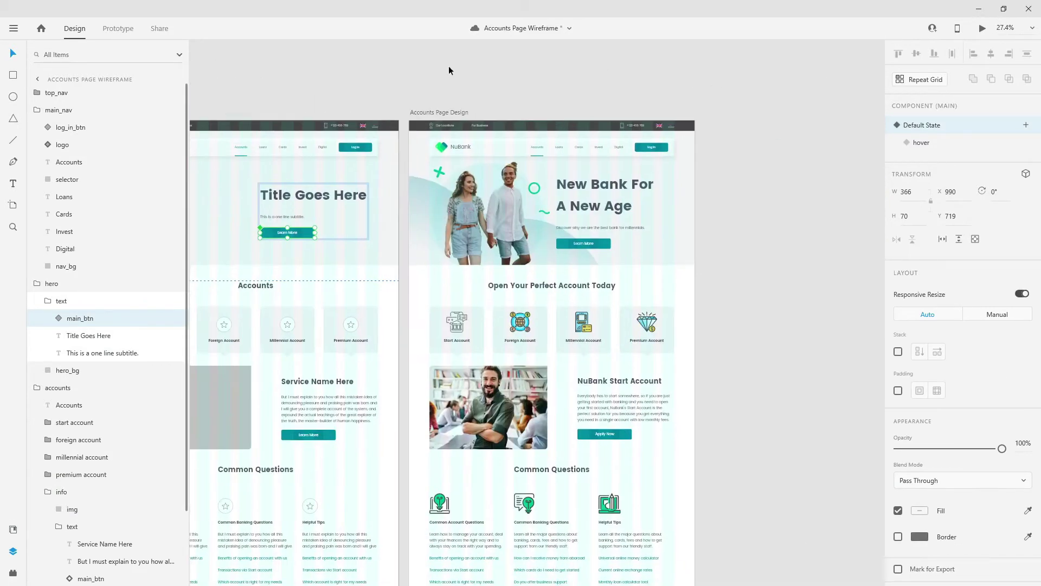
left_click(438, 114)
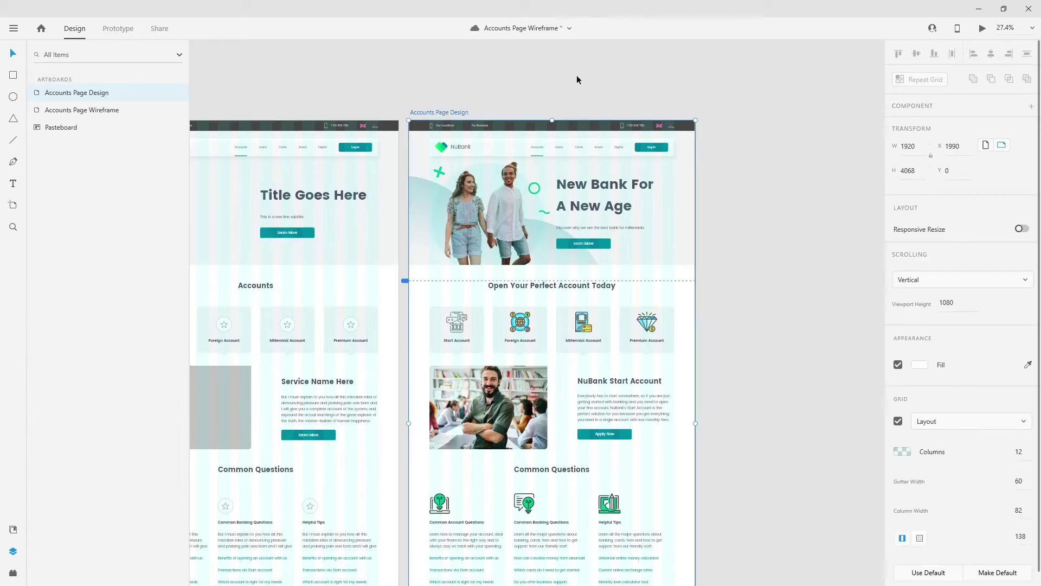
left_click(982, 28)
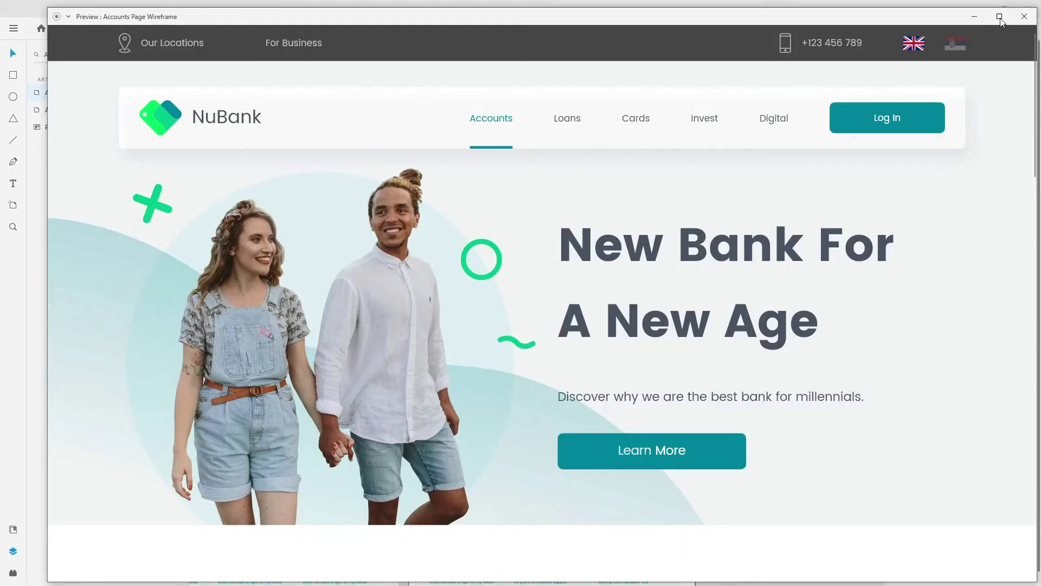
left_click(1000, 18)
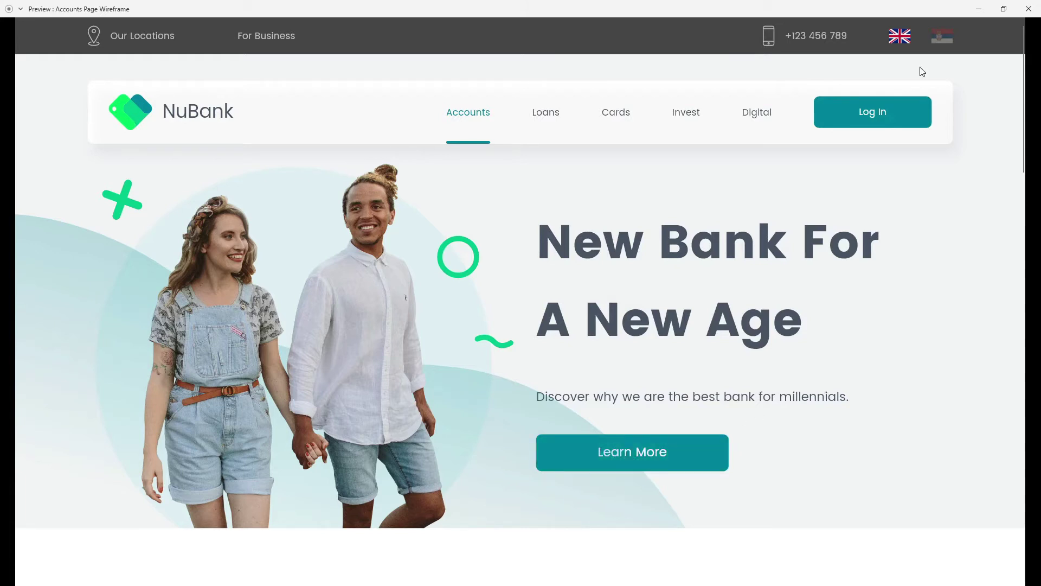
left_click(1028, 8)
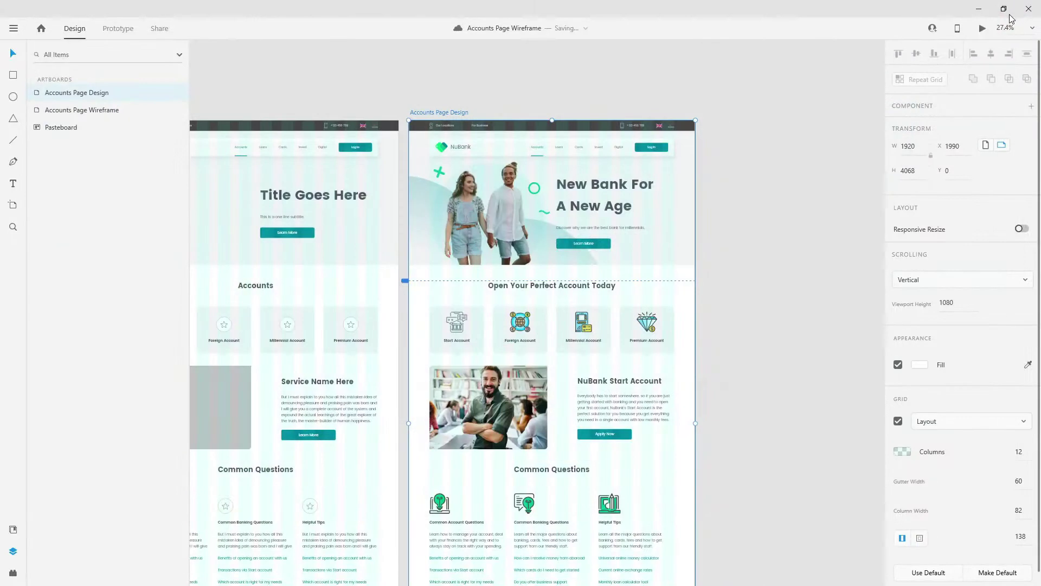
Open the main component of the hero's Learn More button and inspect its btn_bg layer in Default State
double_click(610, 243)
left_click(610, 242)
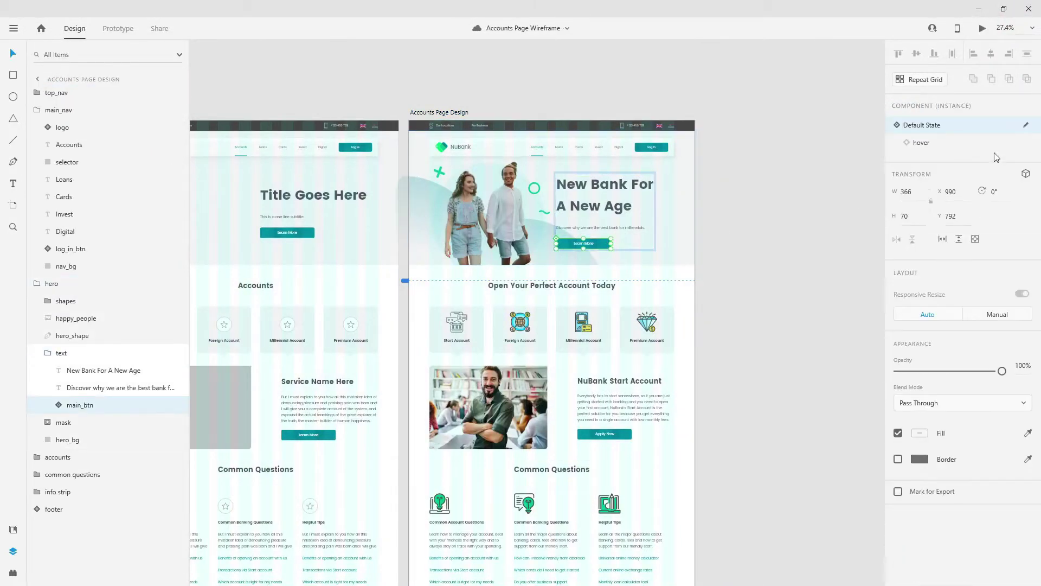
left_click(1026, 128)
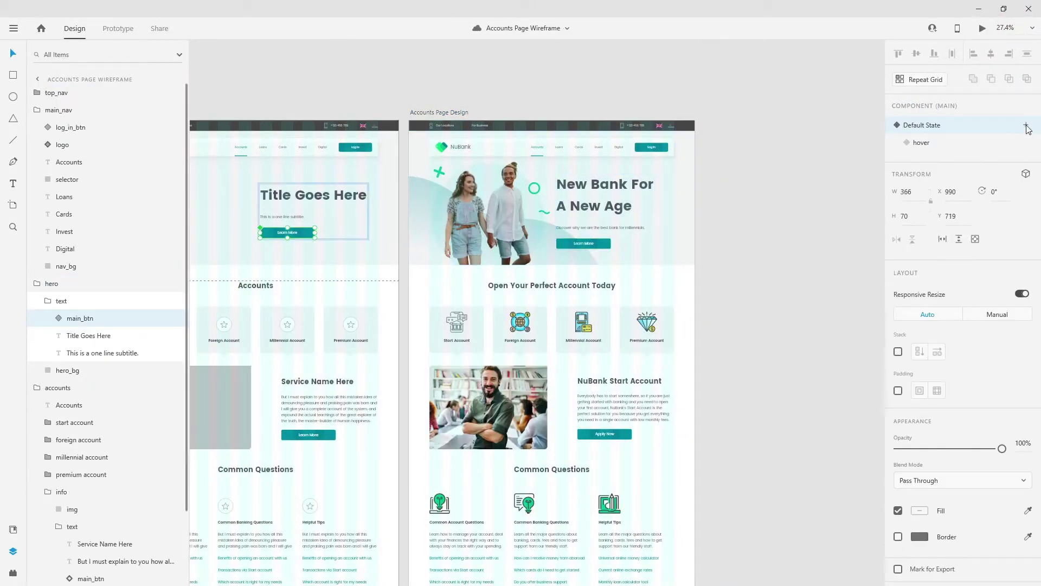
left_click(59, 321)
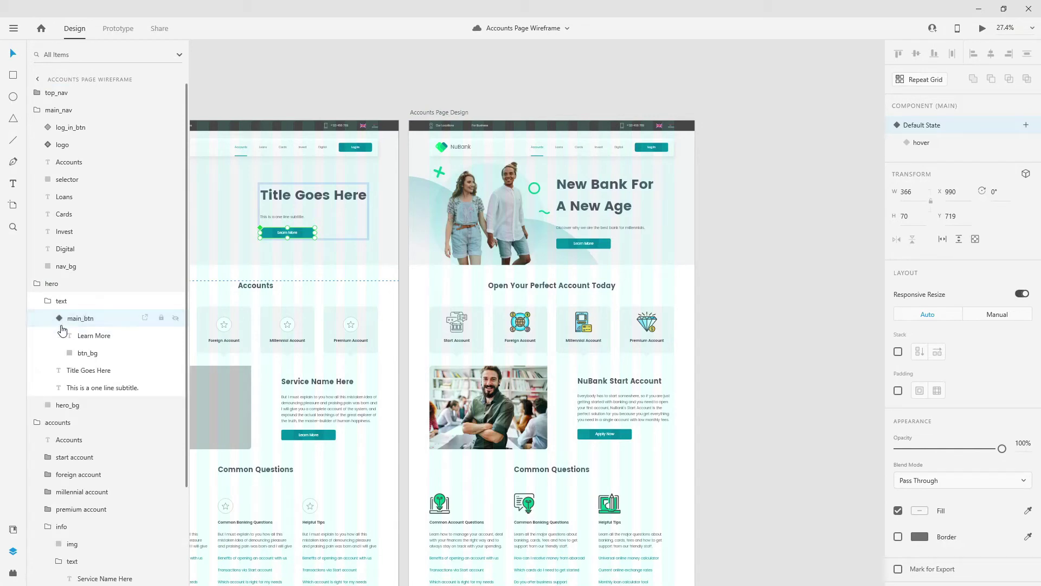
left_click(83, 356)
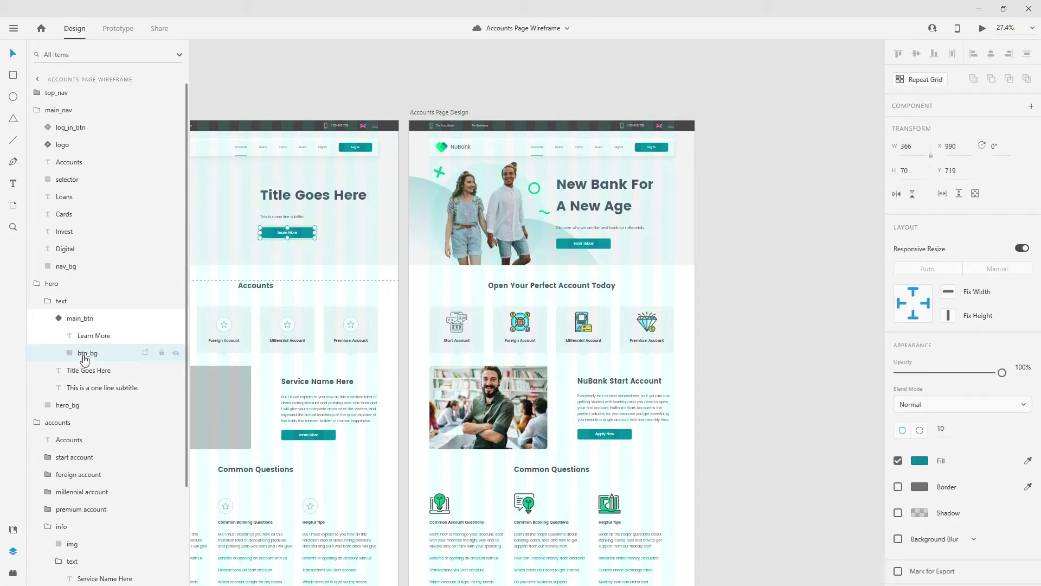
left_click(59, 319)
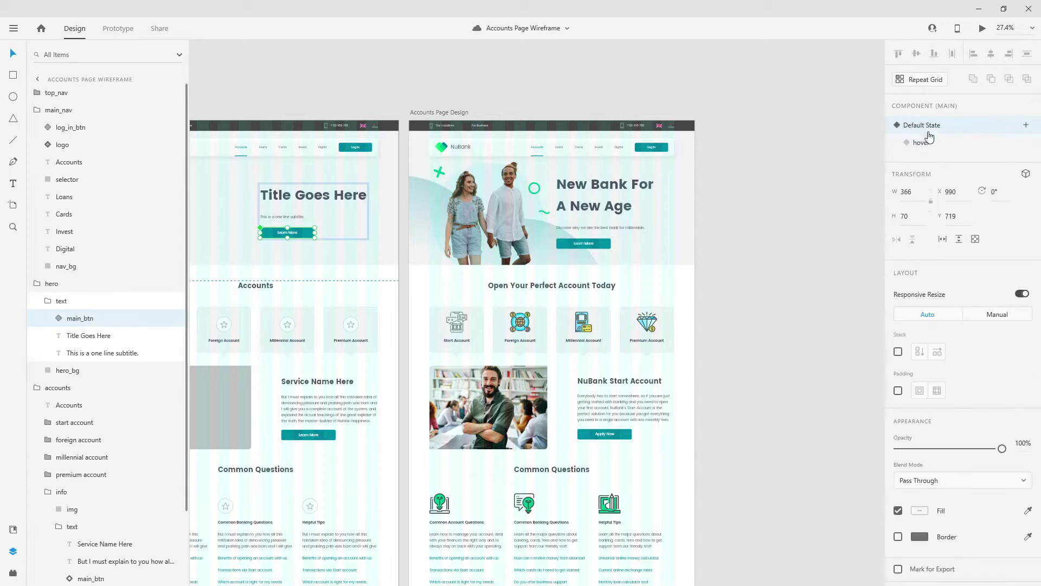
Switch the main Learn More button to its hover state and inspect its btn_bg layer
left_click(921, 142)
left_click(59, 318)
left_click(83, 353)
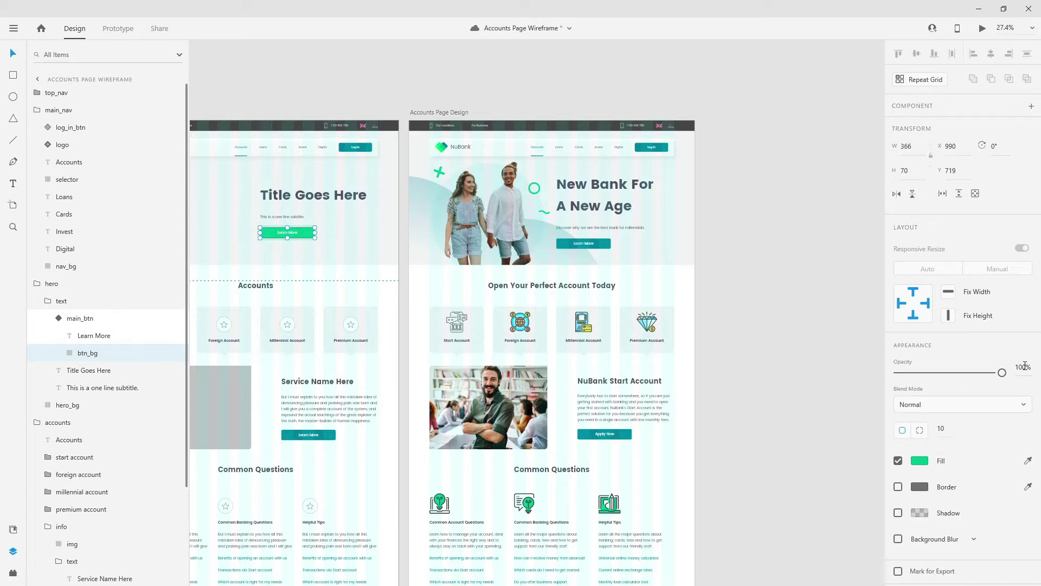
left_click(59, 318)
Move the hero_shape layer below the text group in the Accounts Page Design hero
left_click(597, 243)
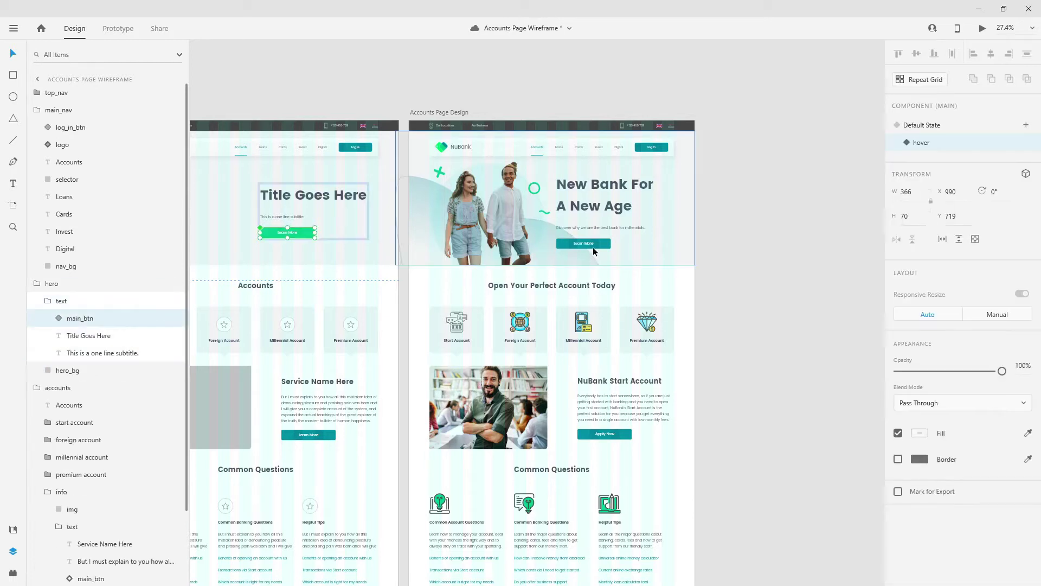
left_click(37, 110)
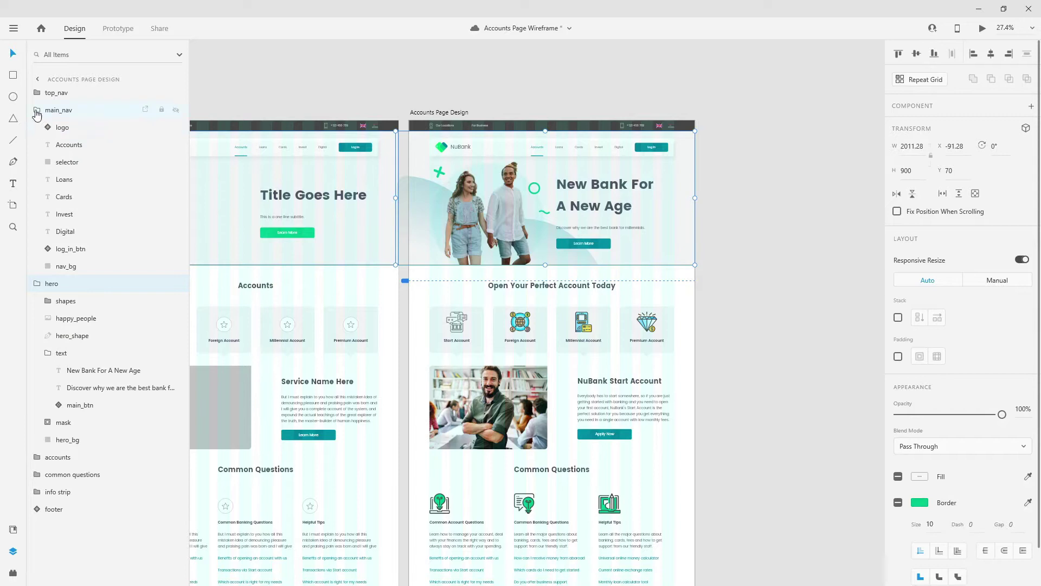
left_click(52, 199)
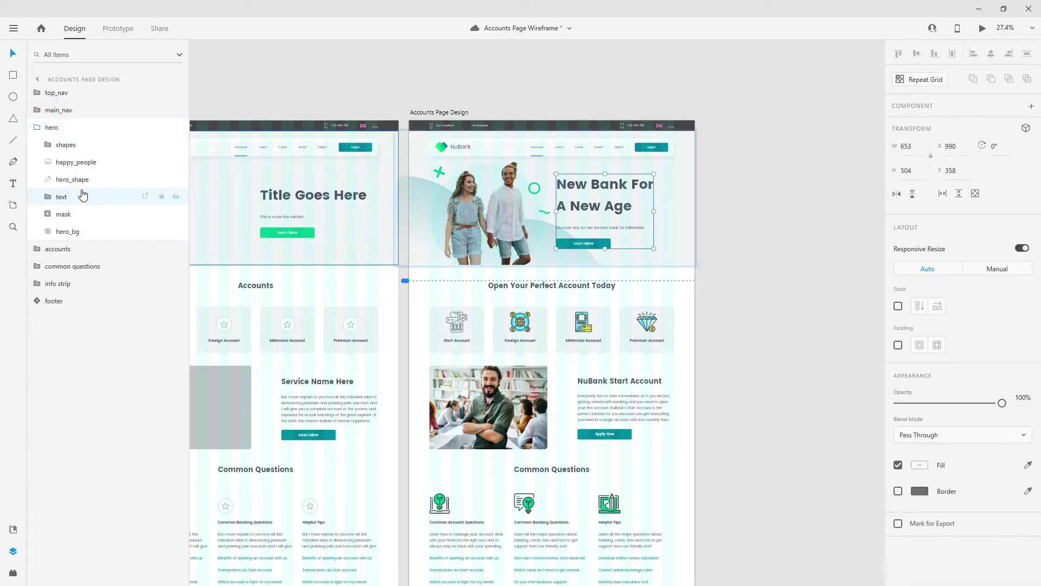
left_click(86, 181)
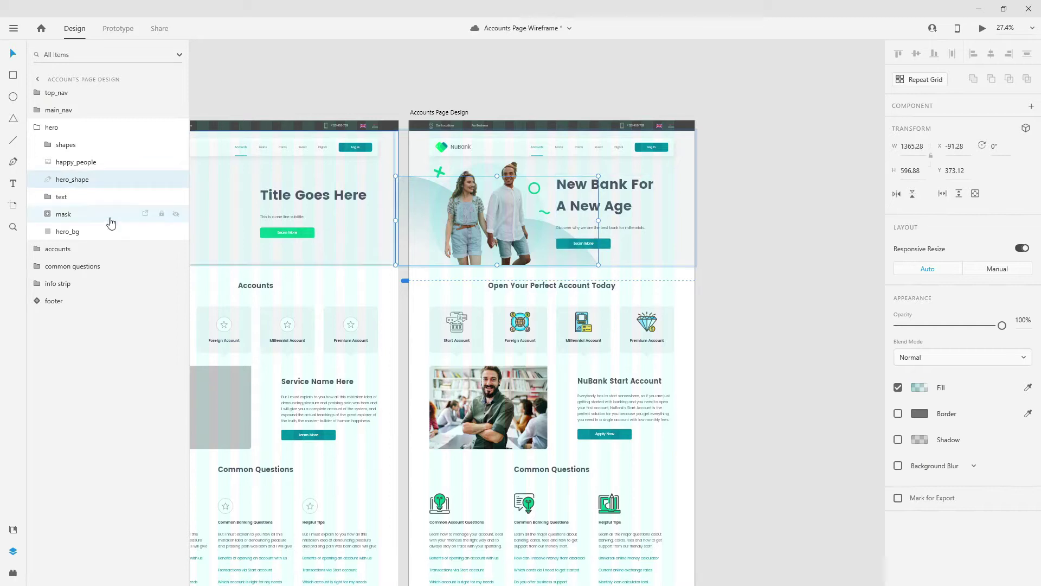
left_click_drag(87, 182, 84, 213)
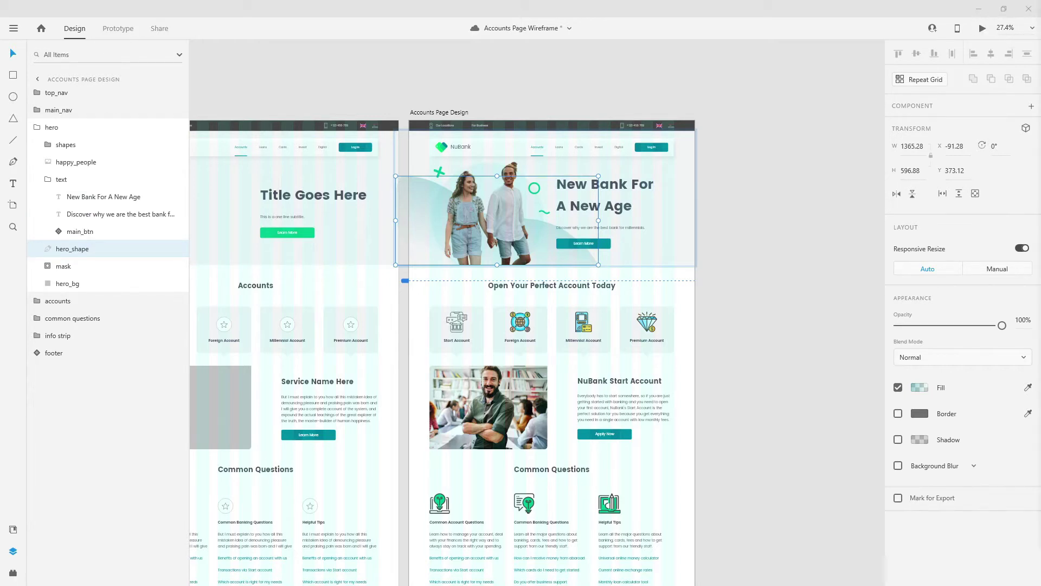
Preview the Accounts Page Design artboard to check the reordered hero section, and close the preview
left_click(982, 28)
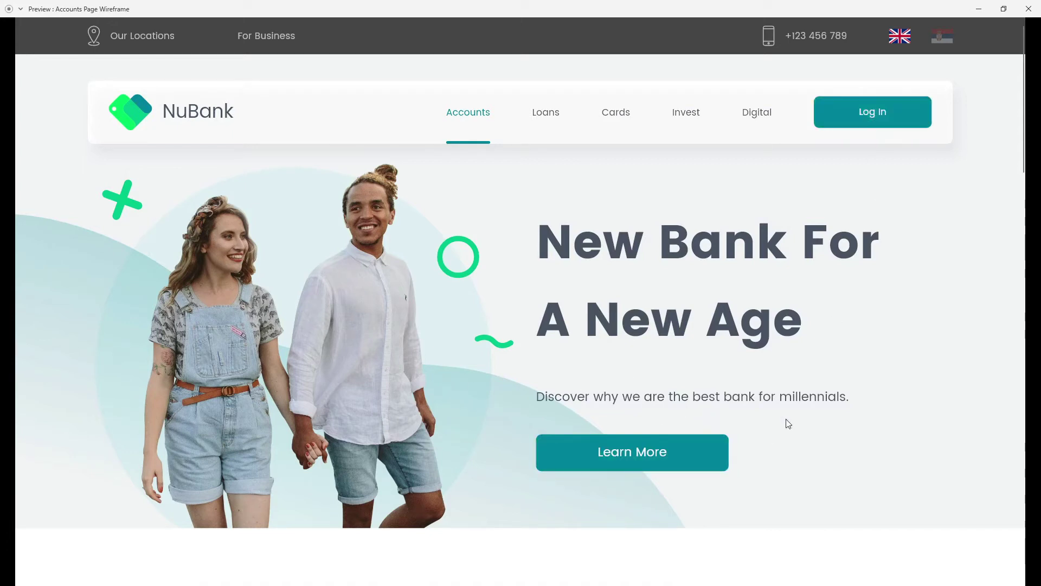
left_click(1021, 9)
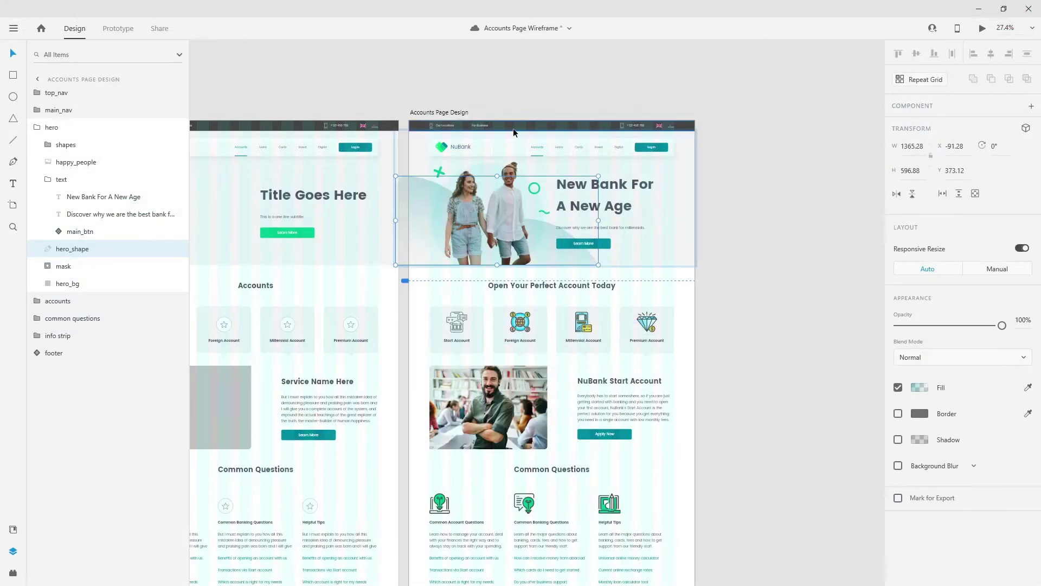
Set the wireframe hero's main Learn More button to Default State and show its prototype interaction settings
left_click(285, 232)
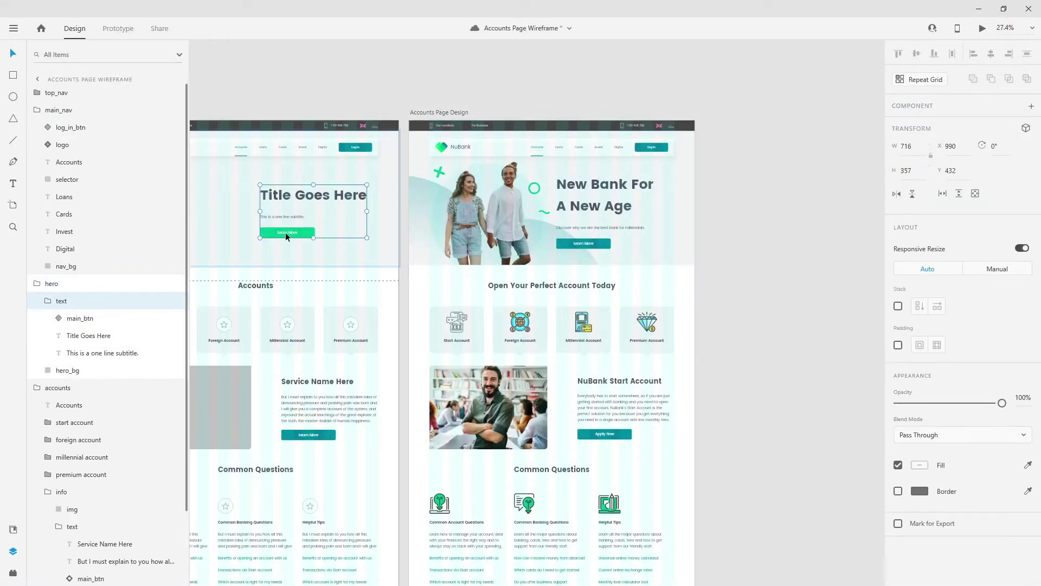
double_click(286, 232)
left_click(925, 126)
left_click(133, 29)
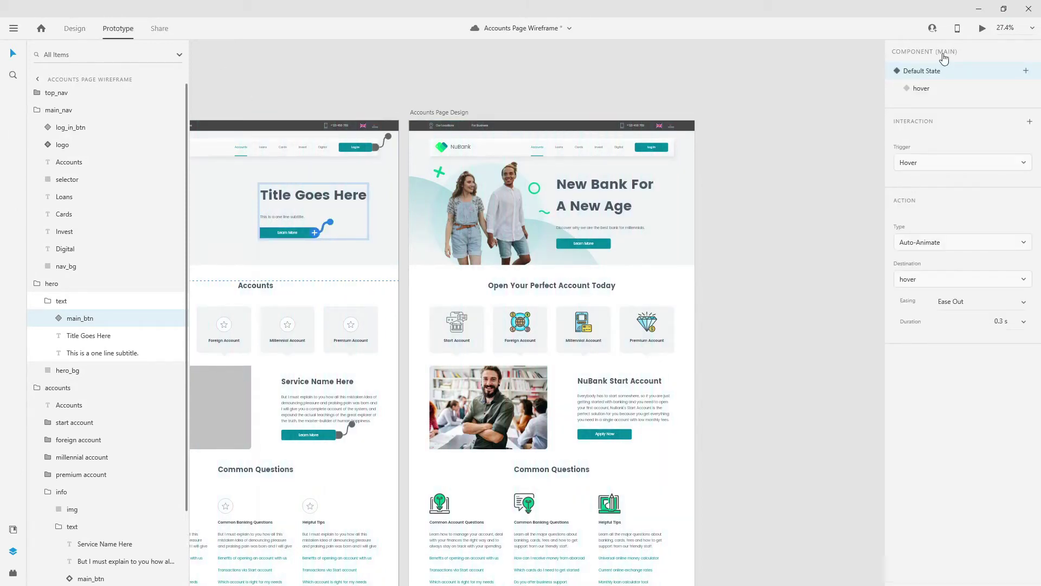
Try a 1 s duration for the Learn More button's hover animation and preview it
left_click(1024, 321)
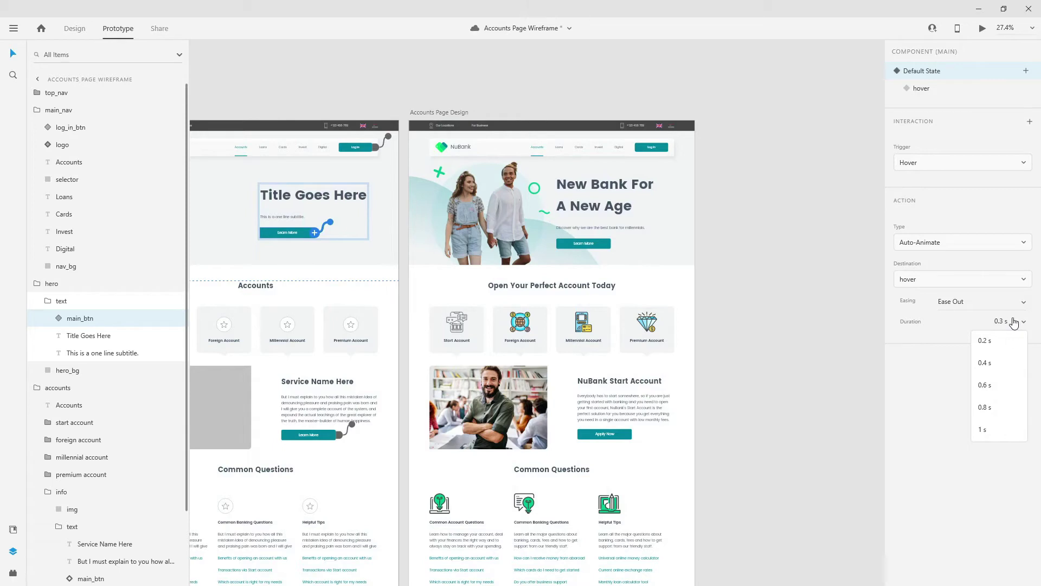
left_click(993, 436)
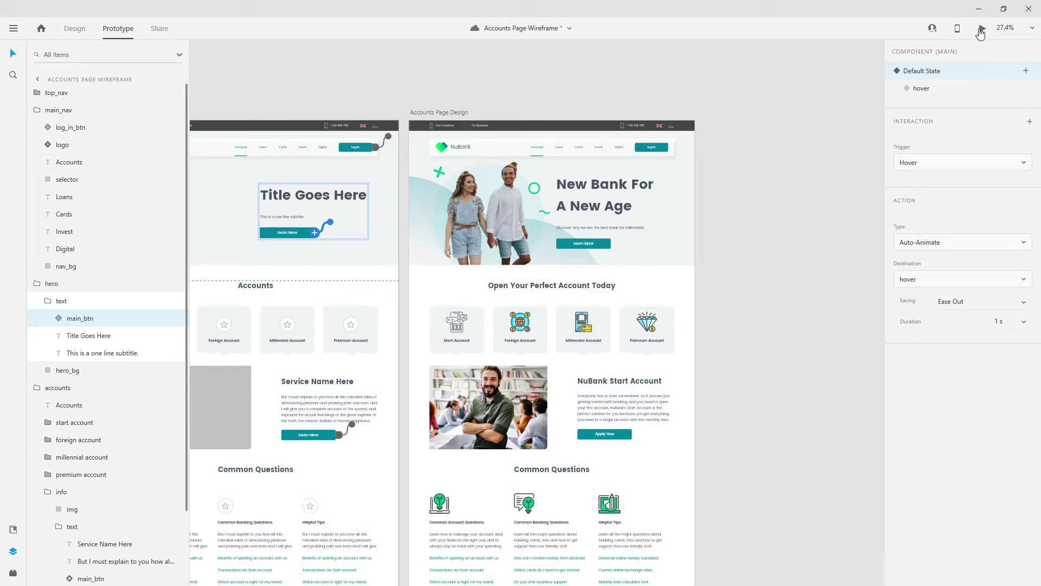
left_click(982, 27)
Set the Learn More hover animation's duration to 0.2 s and return to Design mode with the button in Default State
left_click(1009, 322)
type("0.2")
left_click(948, 90)
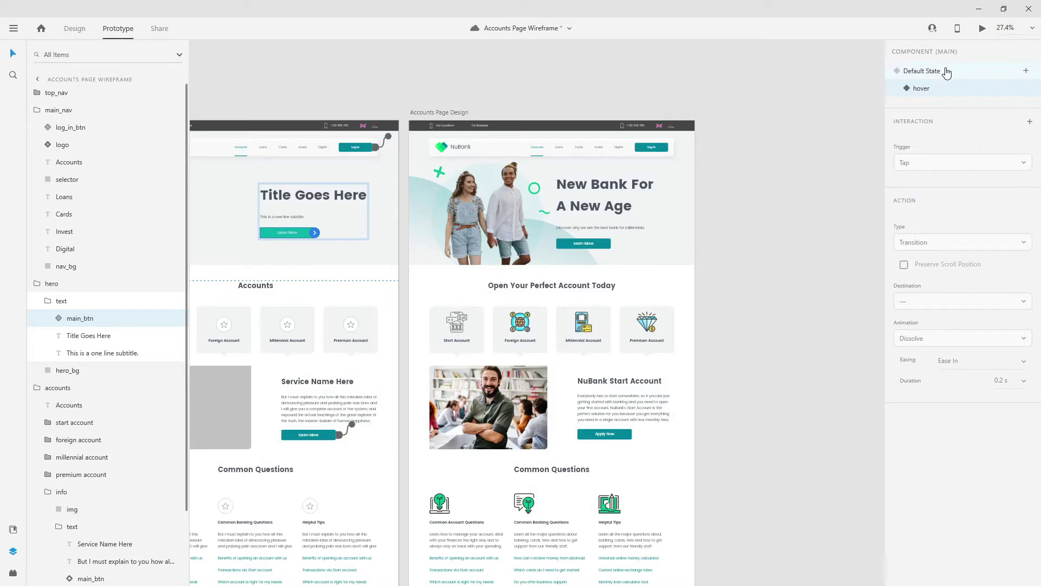
left_click(947, 72)
left_click(75, 29)
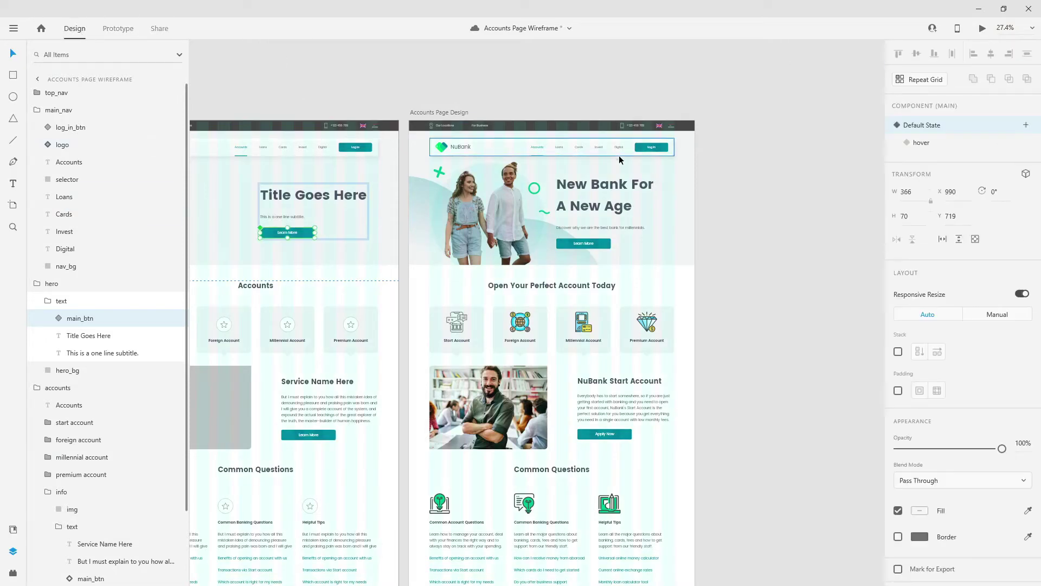
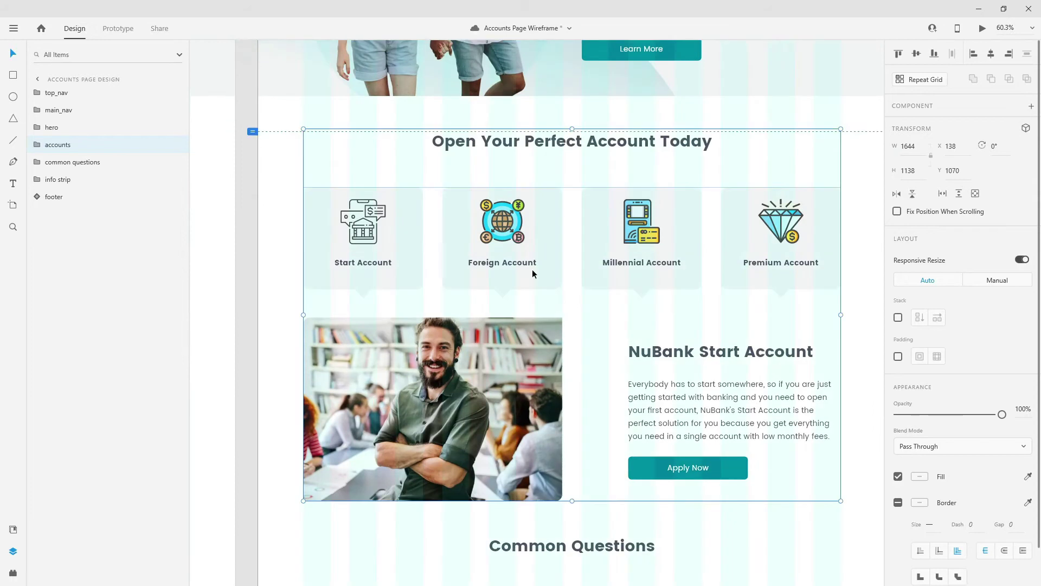
Make the Group 189 colour layer of start_account_icn visible in the start account group of Accounts Page Design
left_click(37, 144)
left_click(76, 179)
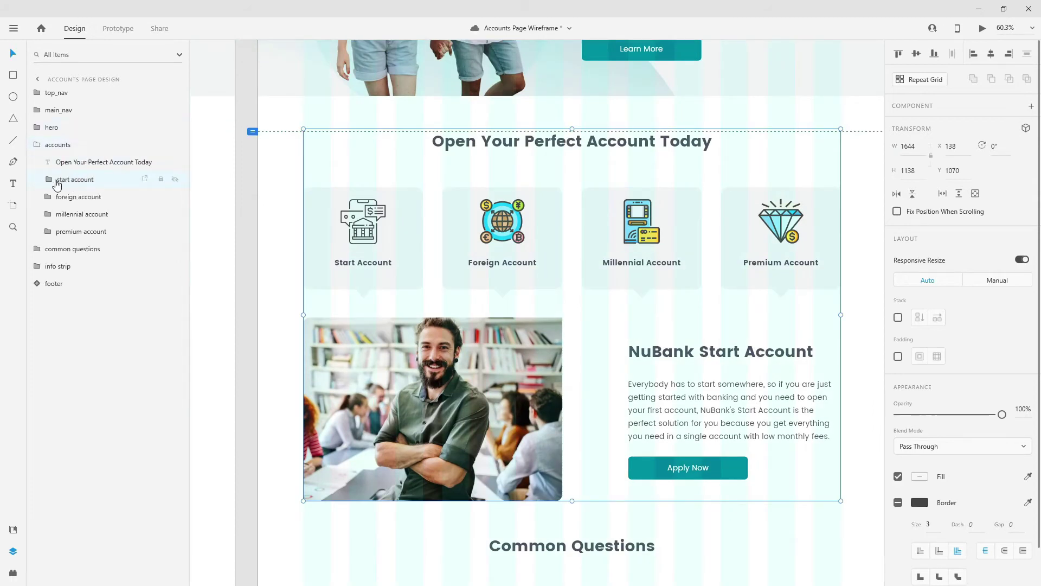
left_click(83, 202)
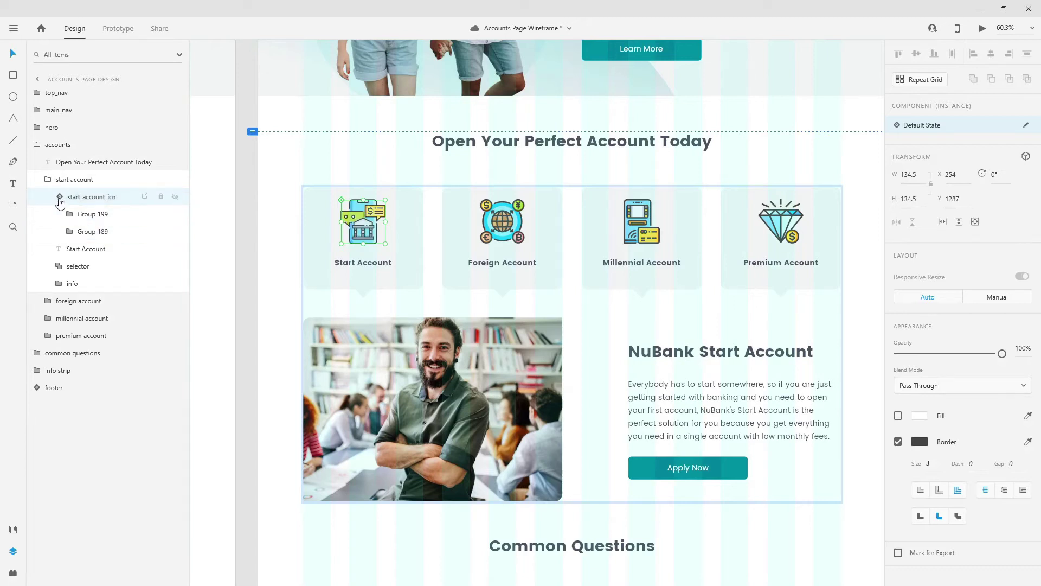
left_click(59, 196)
left_click(74, 179)
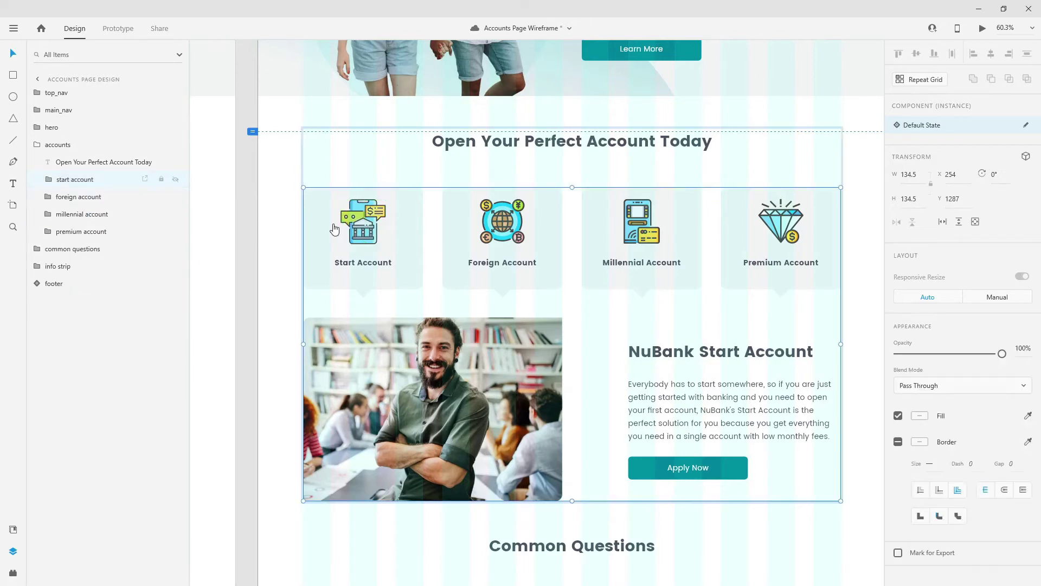
Convert the whole accounts group of Accounts Page Design into a component
scroll(488, 238, "down", 1)
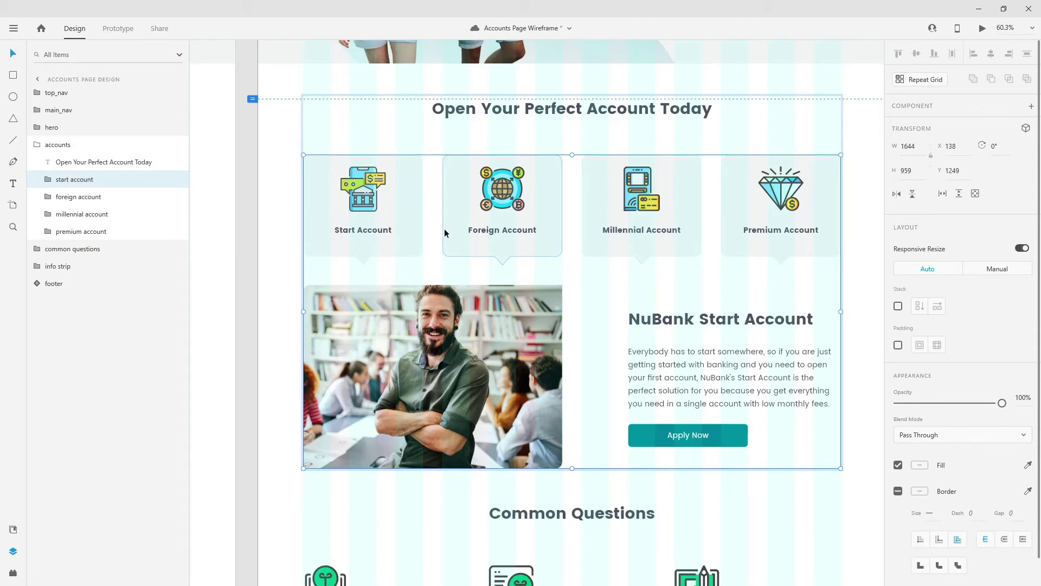
scroll(476, 239, "down", 2)
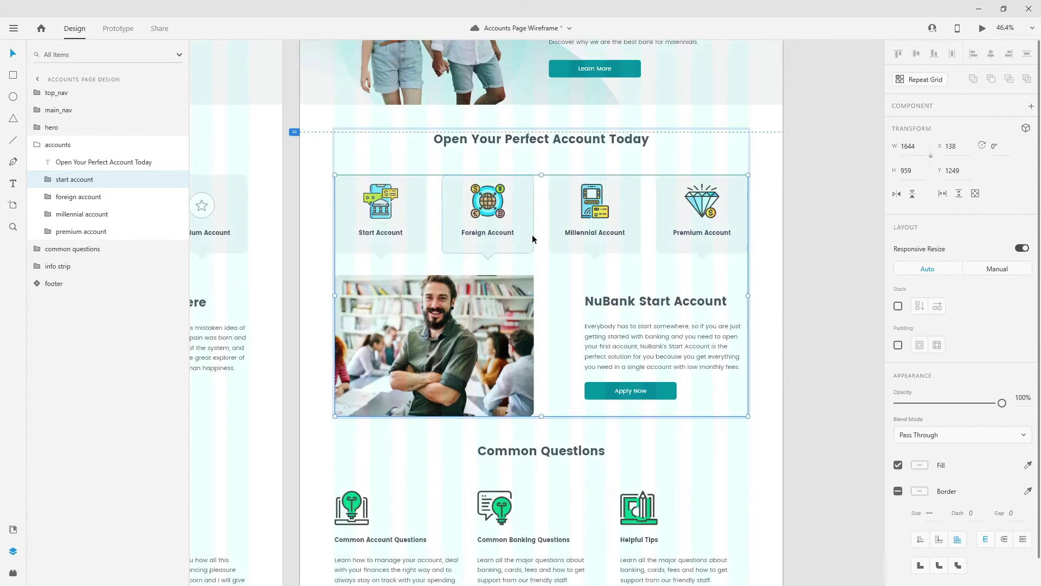
scroll(532, 235, "up", 2)
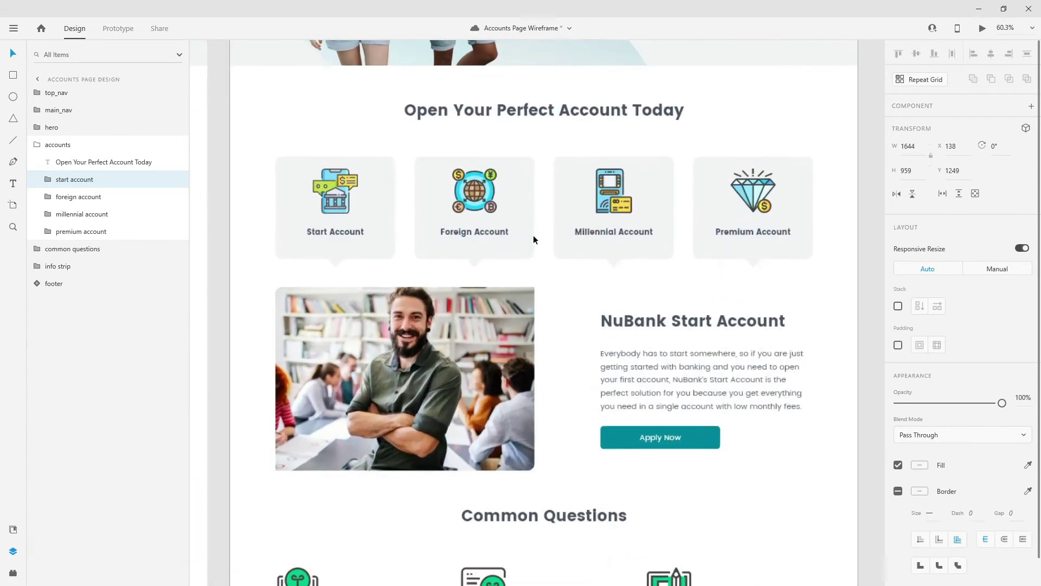
left_click(38, 145)
left_click(38, 148)
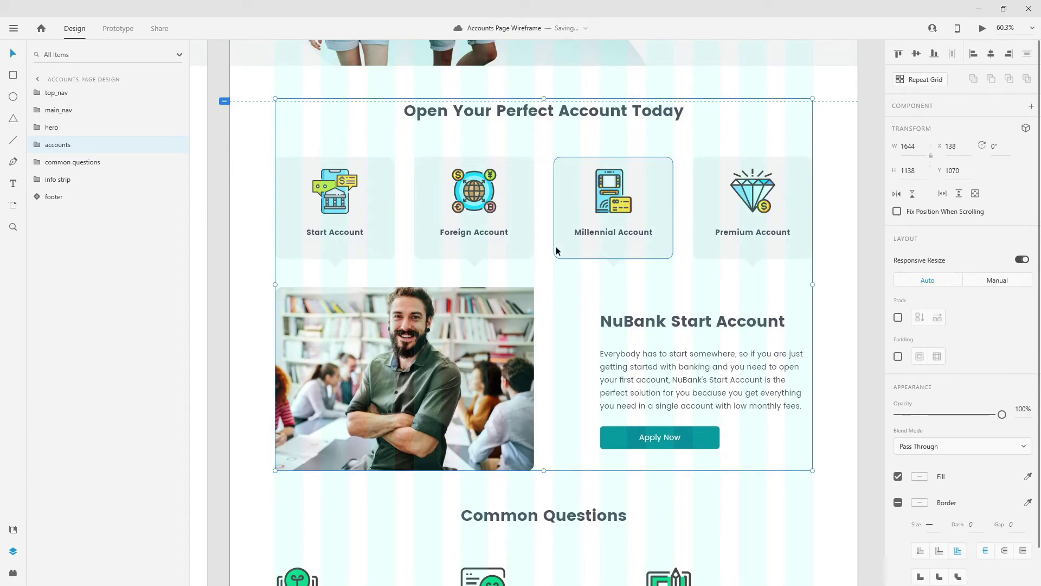
key("ctrl+k")
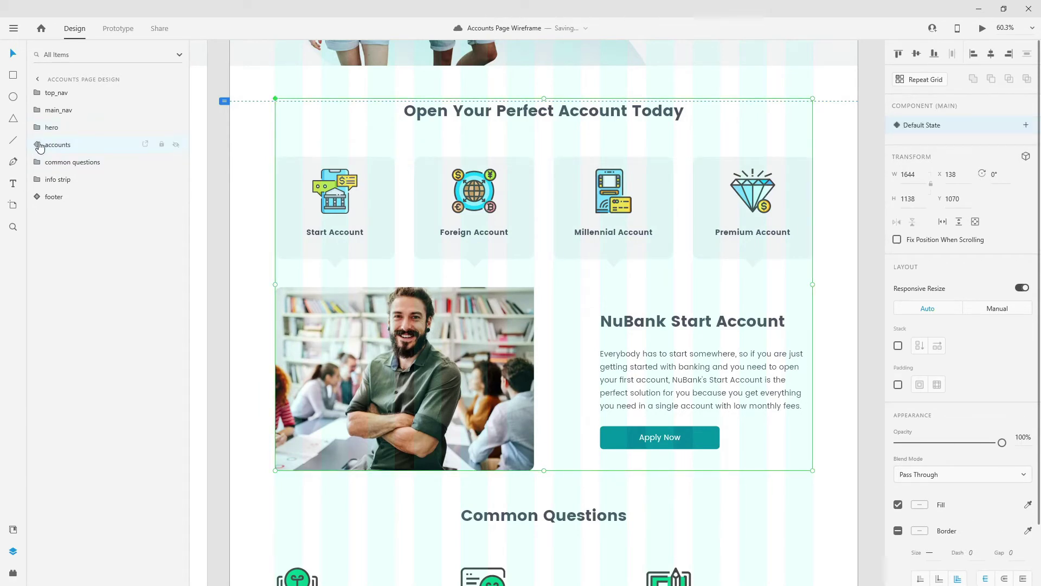
Set the opacity of the info groups in the start, foreign, millennial and premium account groups to 0%
left_click(39, 146)
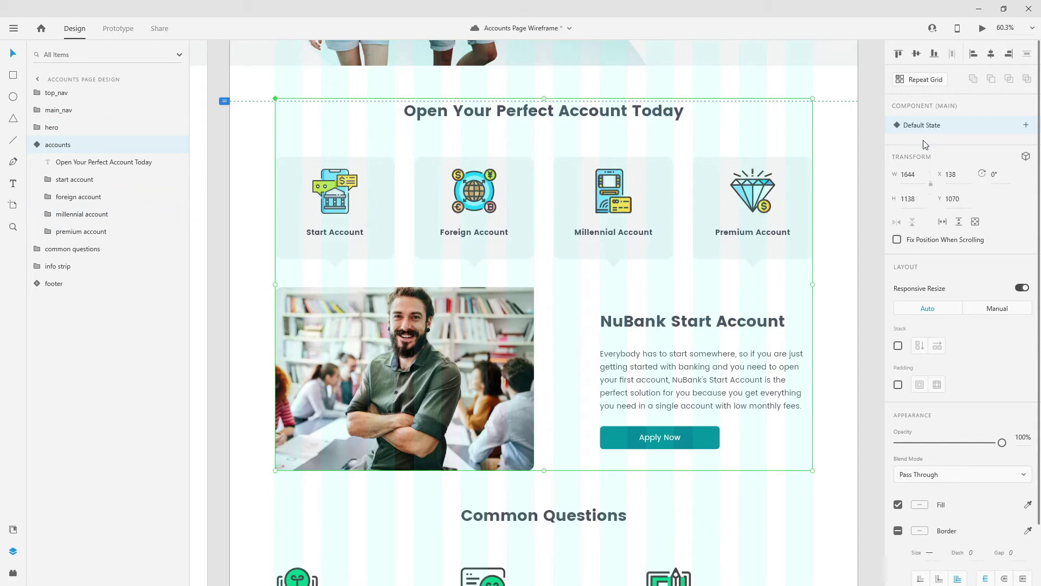
left_click(46, 232)
left_click(47, 214)
left_click(48, 197)
left_click(49, 181)
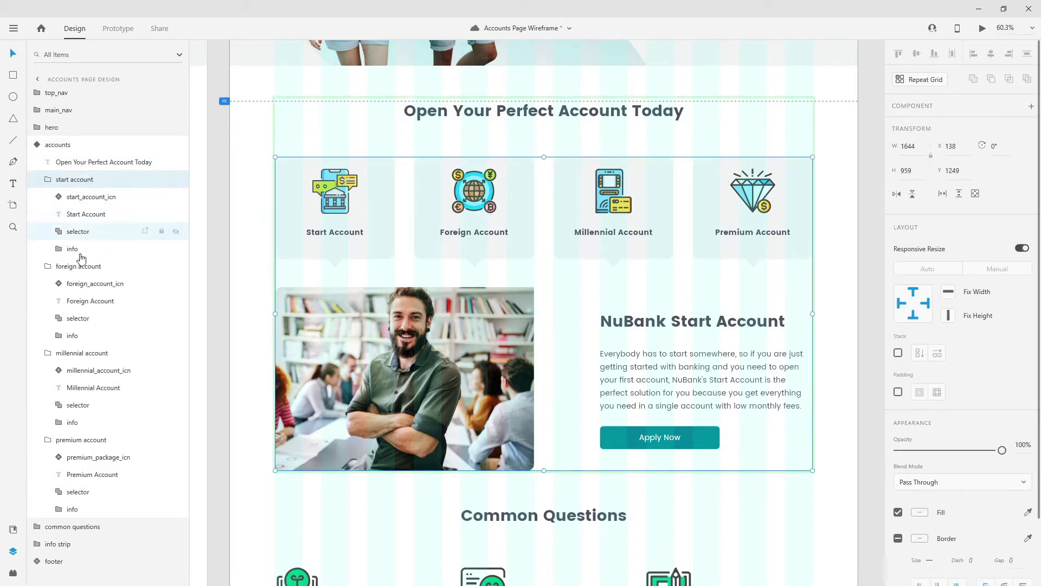
left_click(82, 249)
left_click(86, 422, "shift")
left_click(76, 509, "shift")
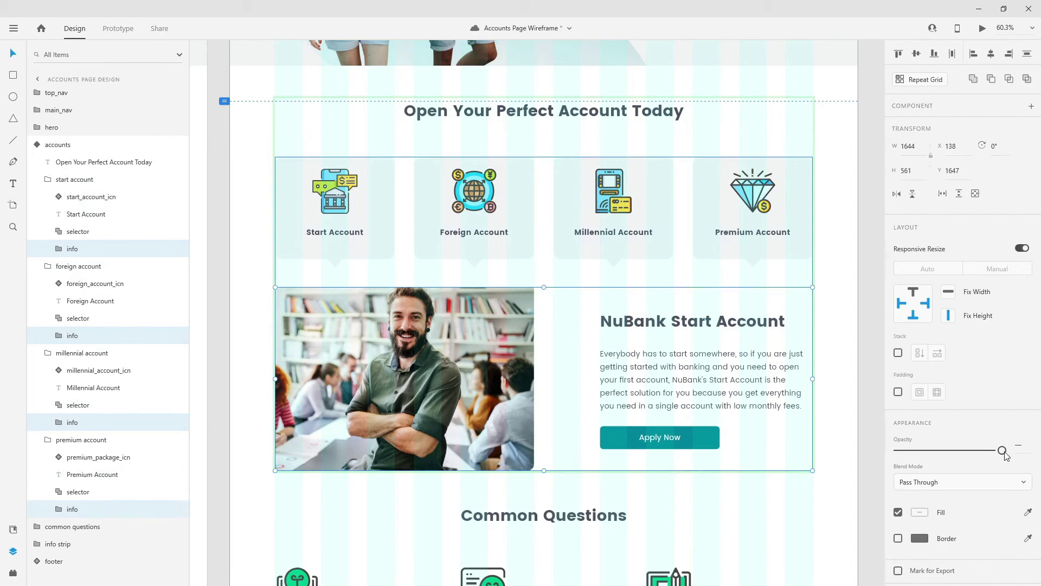
left_click_drag(1002, 450, 774, 441)
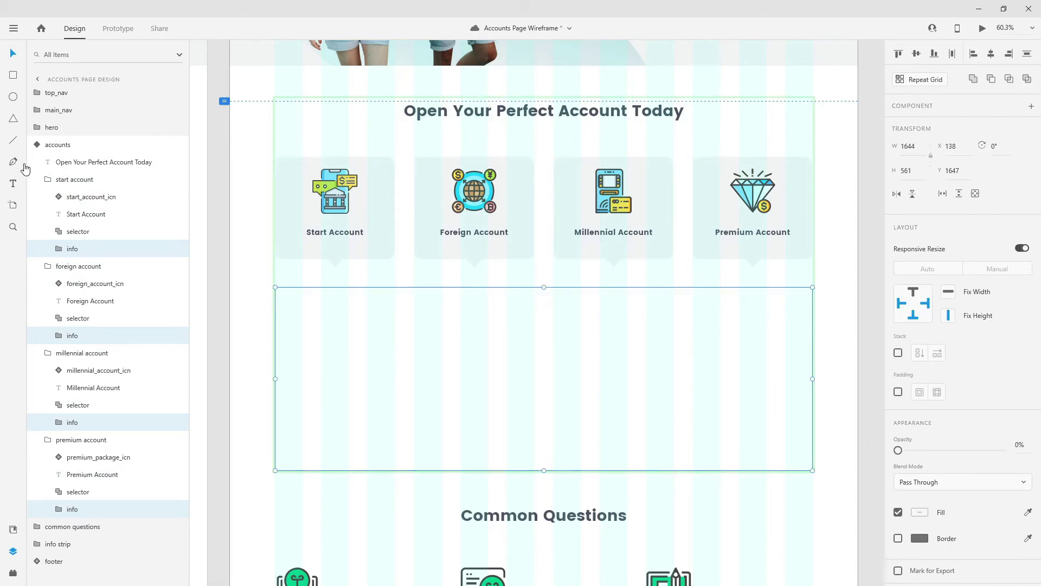
left_click(54, 144)
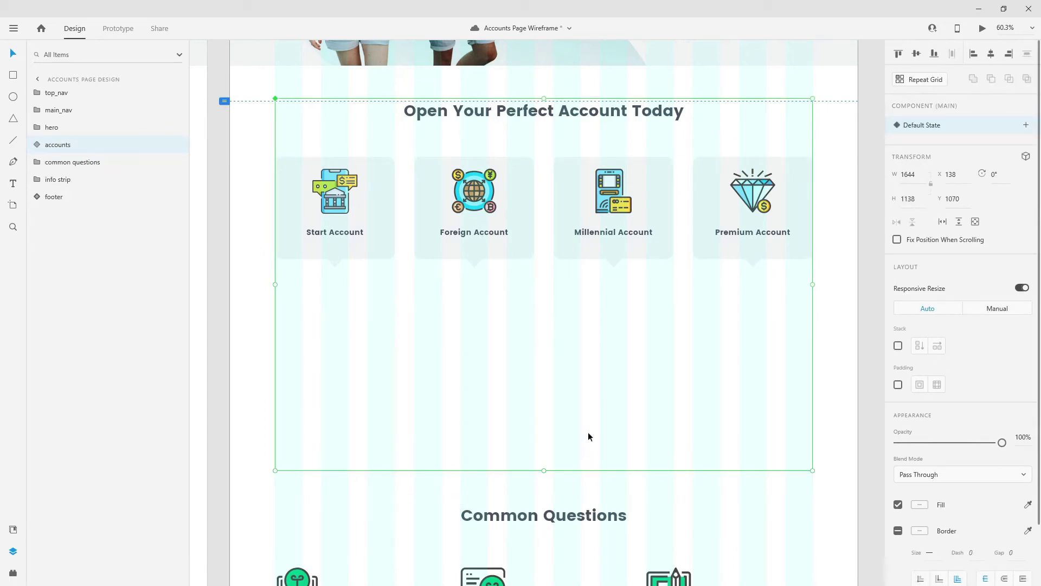
Try moving the common questions group up to just below the account cards, and undo the move
left_click_drag(597, 528, 595, 307)
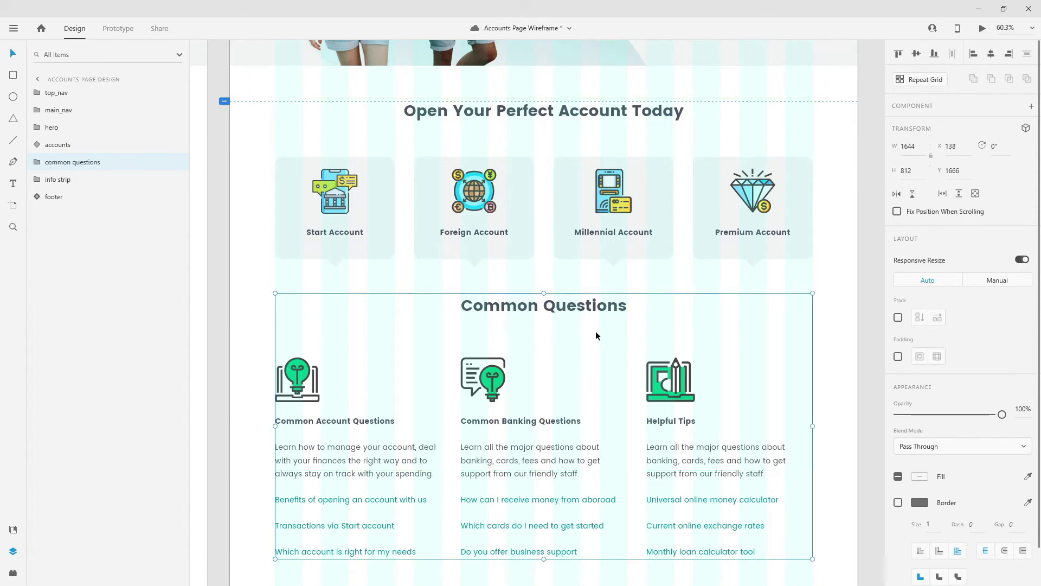
key("ctrl+z")
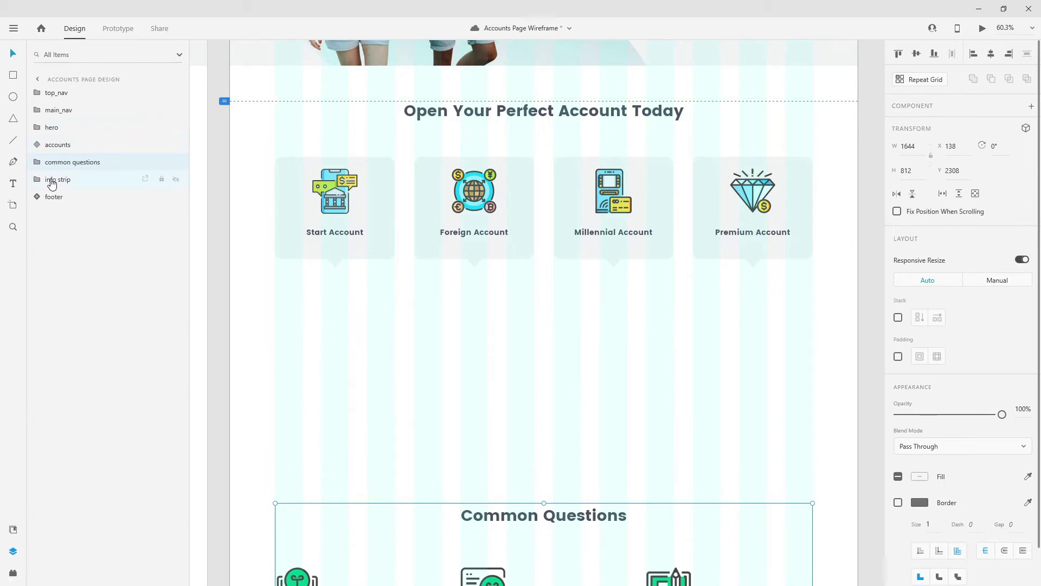
Add a new state named "start account" to the accounts component
left_click(59, 144)
left_click(1027, 126)
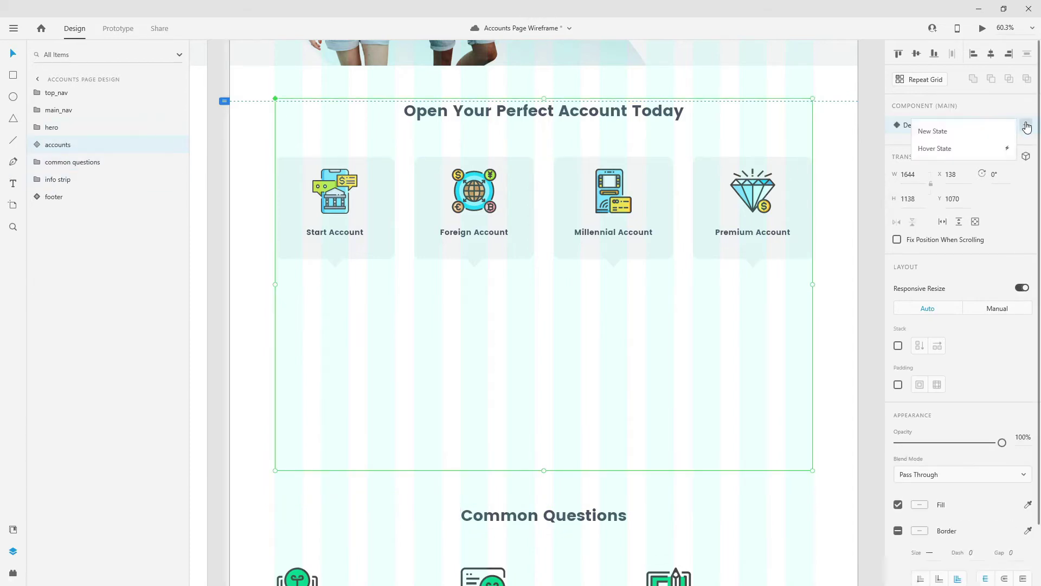
left_click(949, 133)
left_click_drag(911, 142, 890, 143)
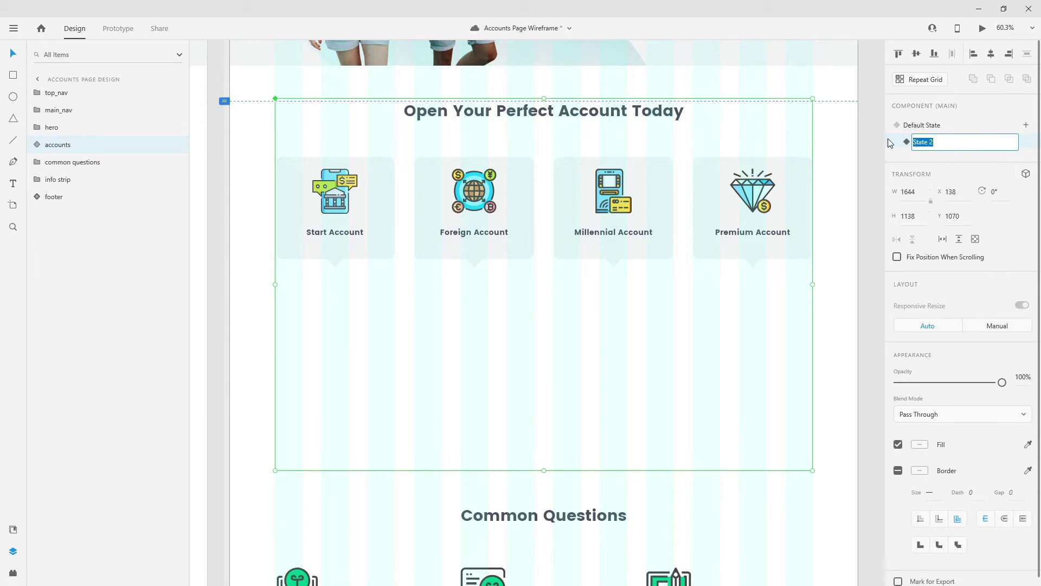
type("star")
key("Return")
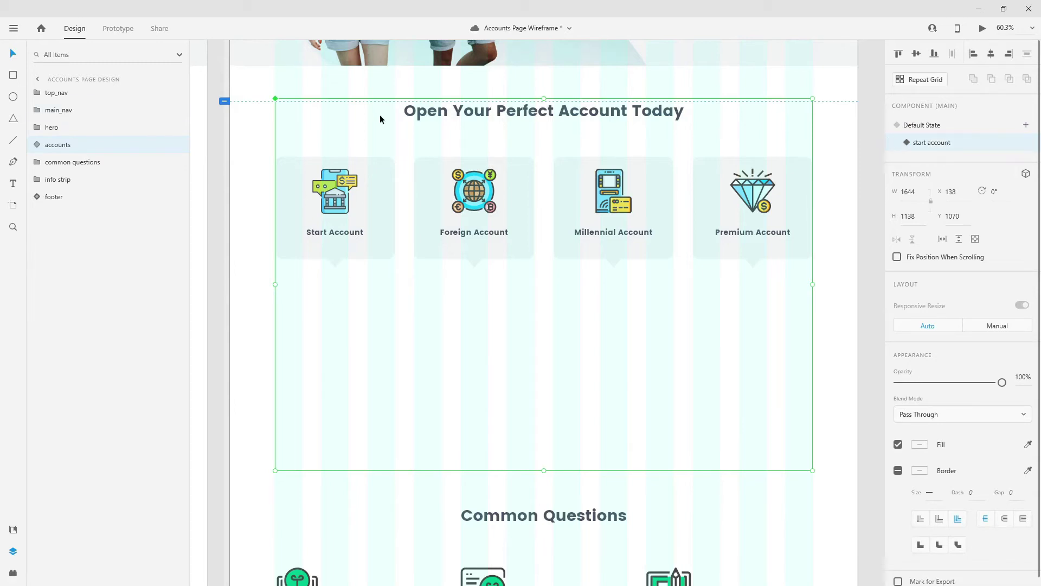
Set the opacity of the start account info group to 100% in the start account state
left_click(39, 147)
left_click(50, 179)
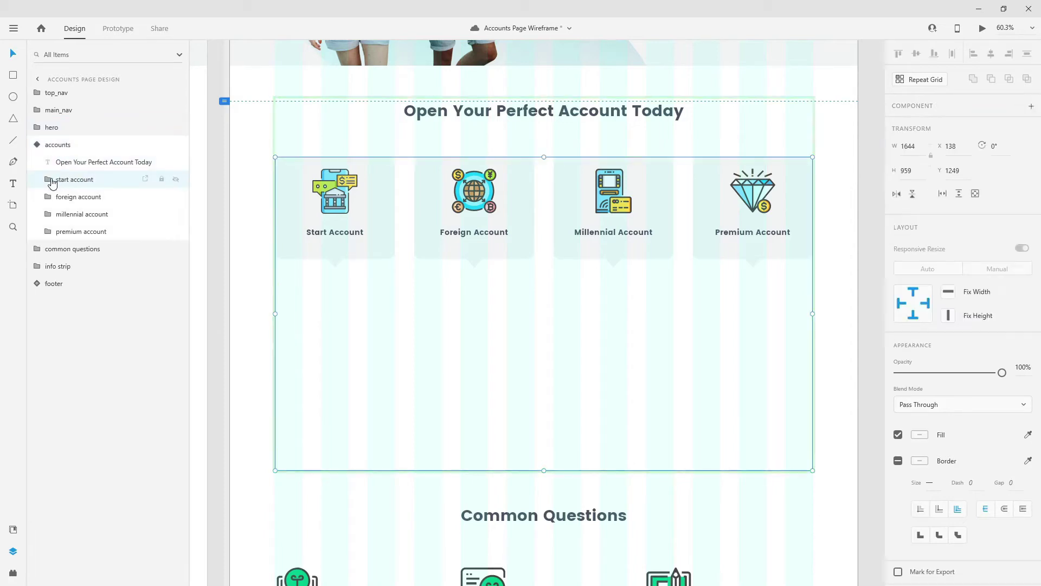
left_click(77, 253)
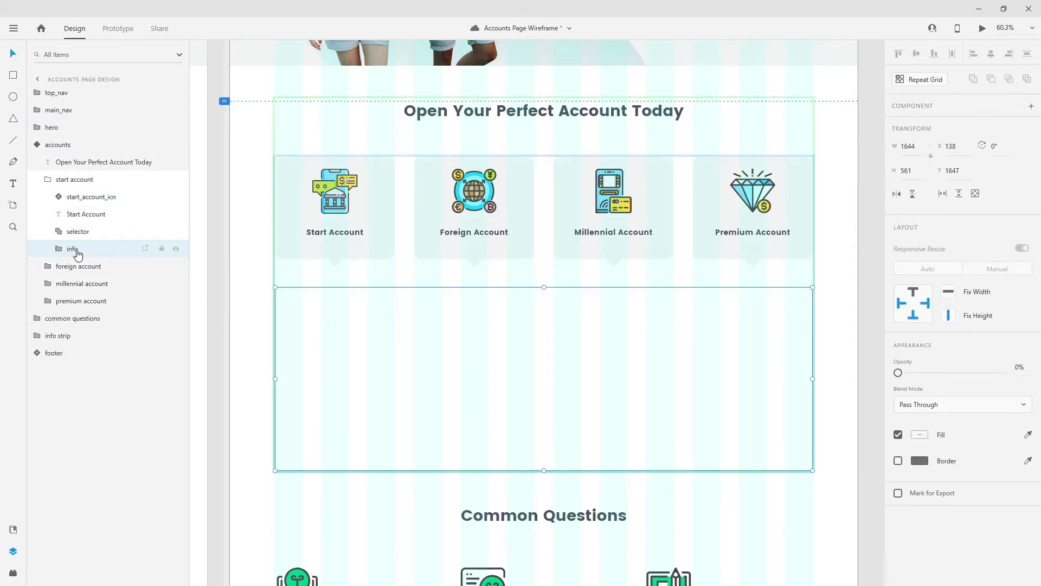
key("0")
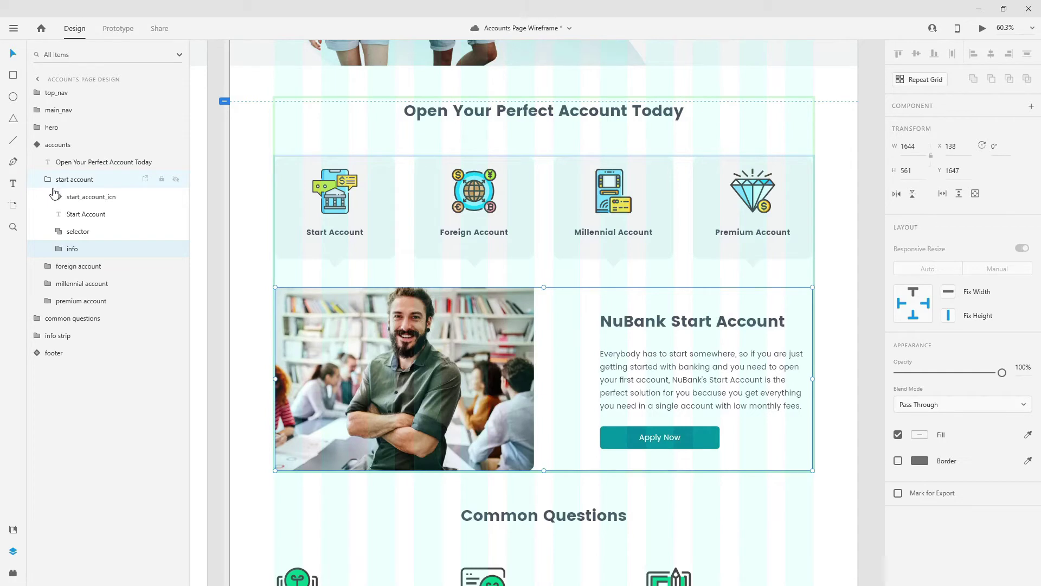
Hide the Group 189 colour layer of start_account_icn in the start account state
left_click(57, 196)
left_click(96, 232)
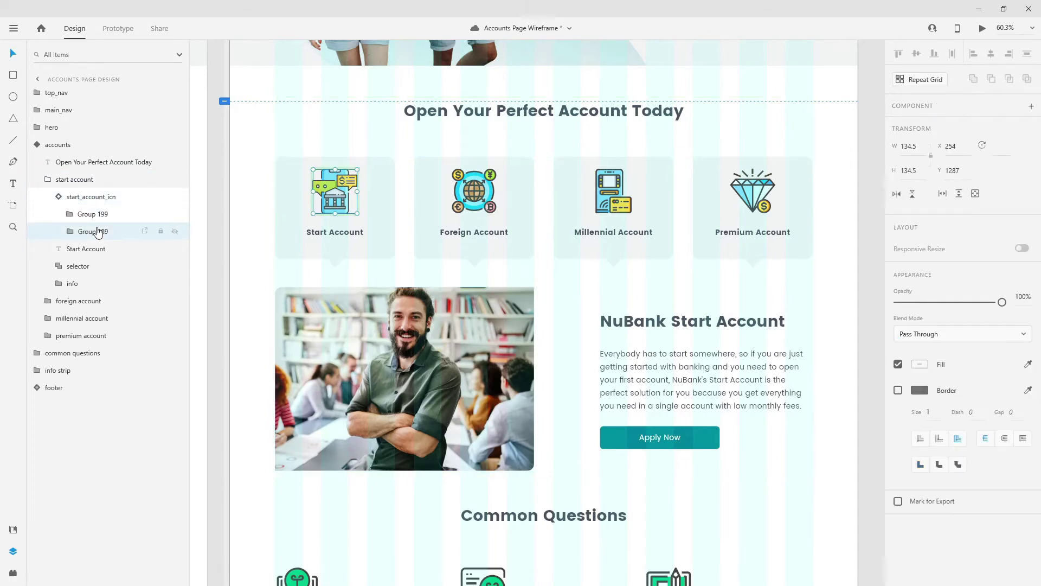
left_click(176, 231)
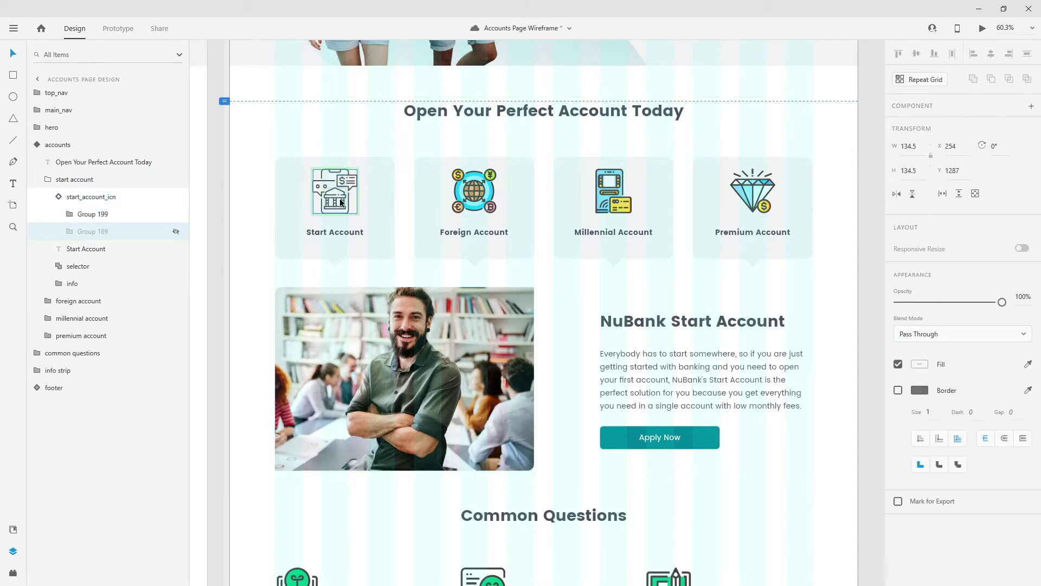
left_click(427, 247)
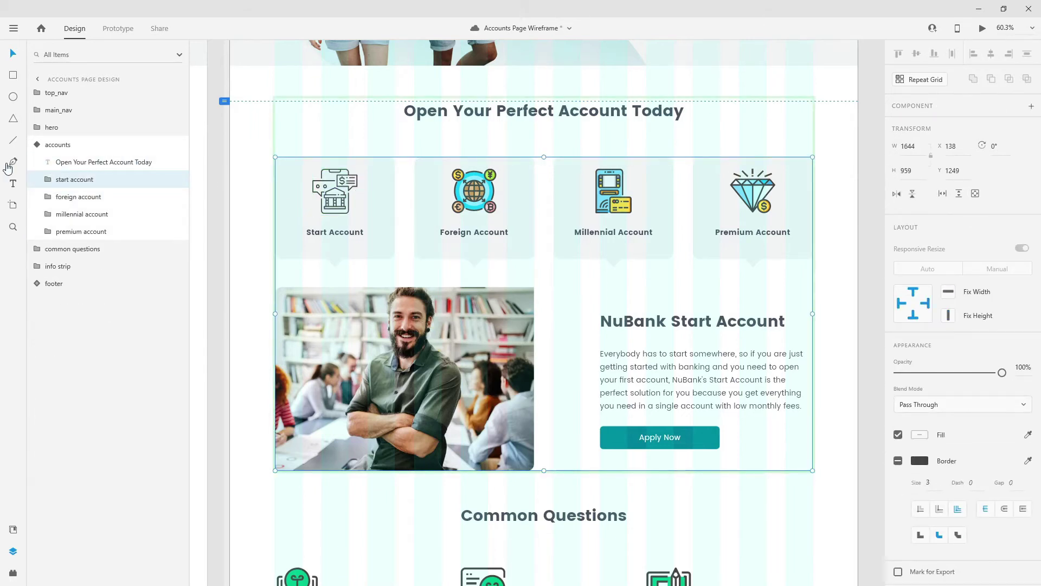
Add a new state named "fereign account" to the accounts component
left_click(39, 145)
left_click(1025, 126)
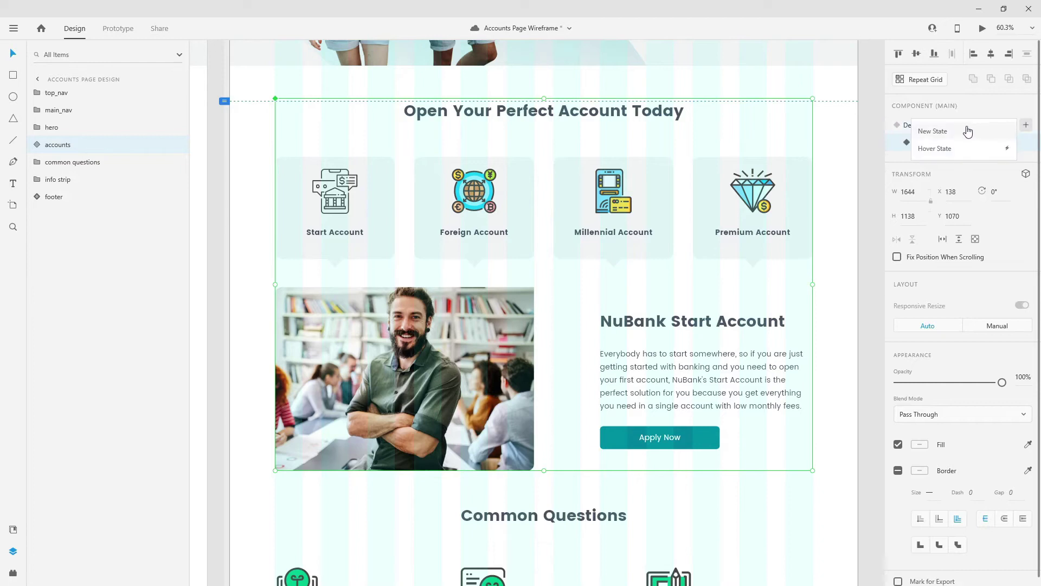
left_click(966, 132)
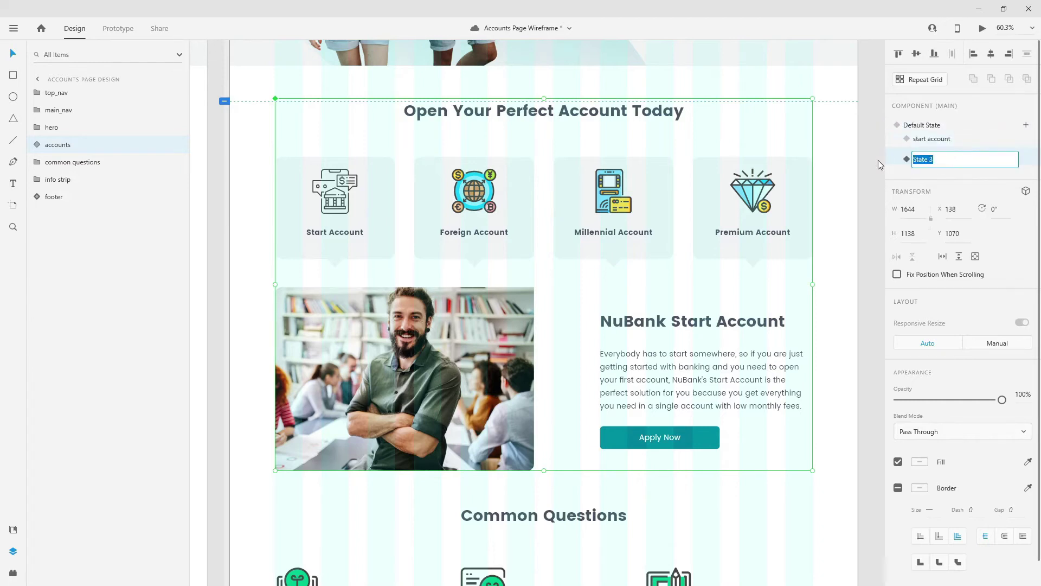
type("fereign account")
key("Return")
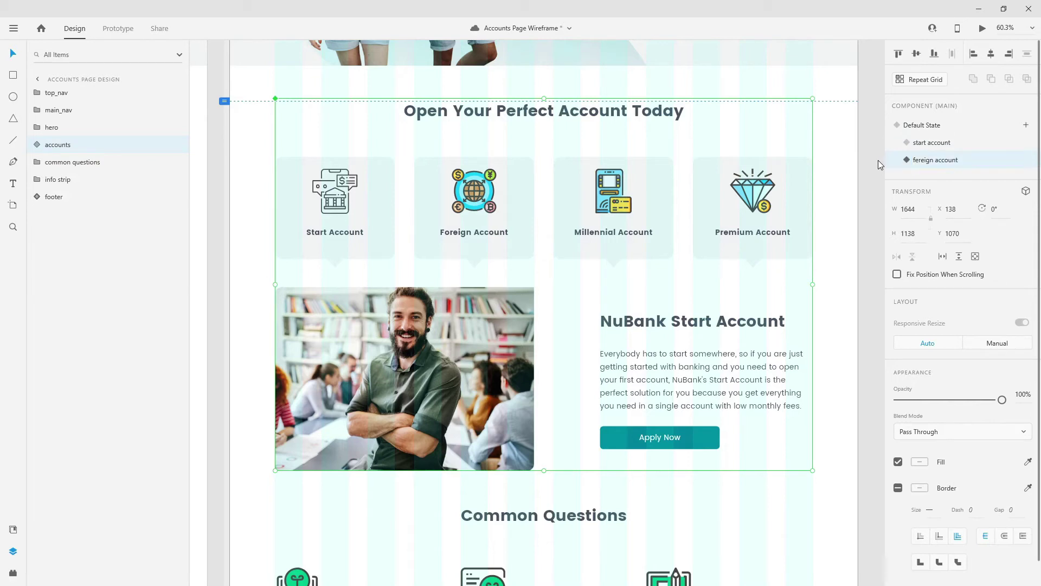
Set the foreign account info group's opacity to 100% in the fereign account state
left_click(37, 144)
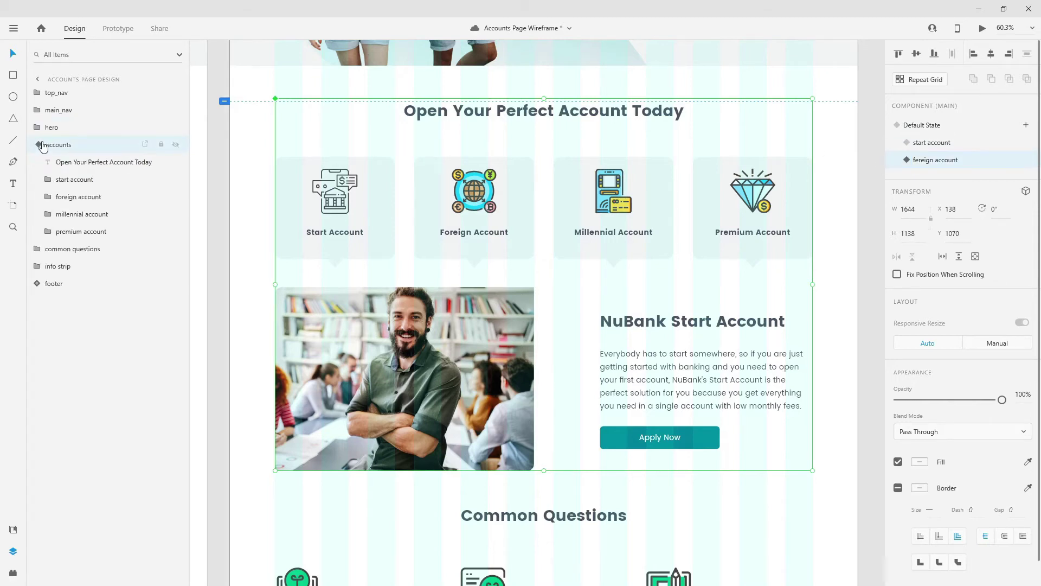
left_click(71, 198)
left_click(49, 197)
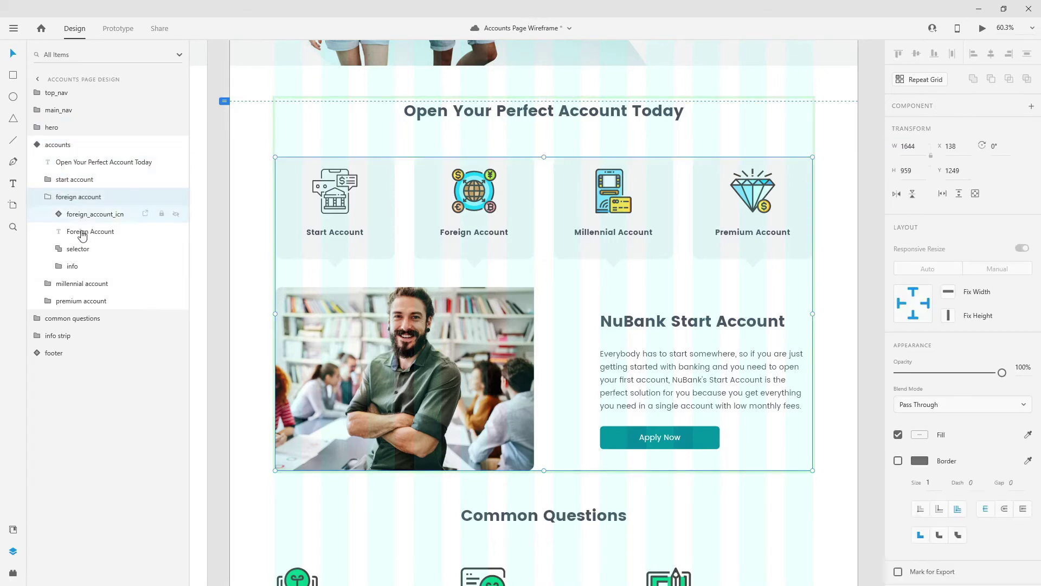
left_click(88, 266)
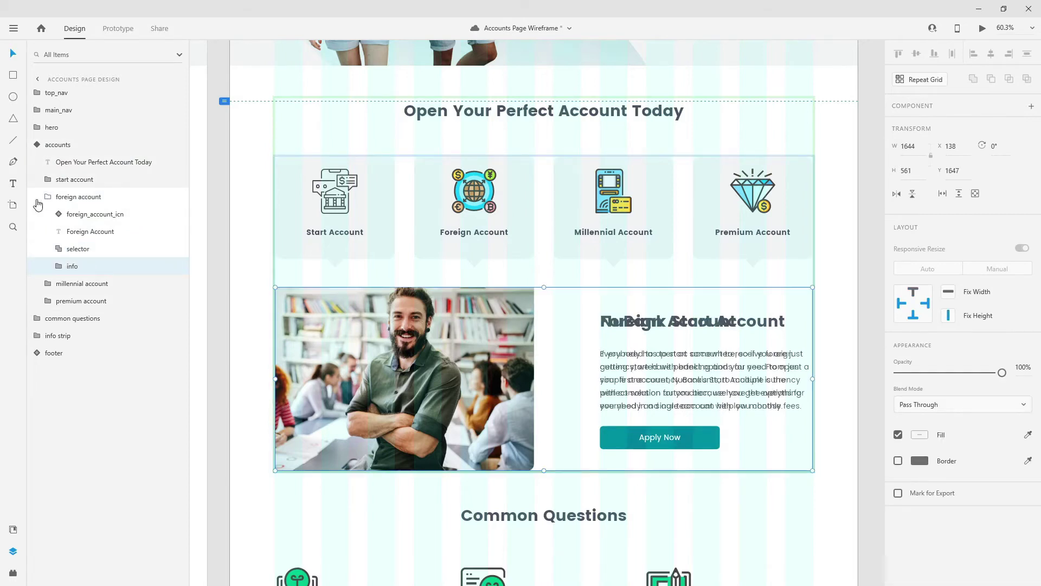
Set the start account info group's opacity to 0% in the fereign account state
left_click(75, 179)
left_click(48, 180)
left_click(76, 249)
key("0")
key("0")
left_click(48, 179)
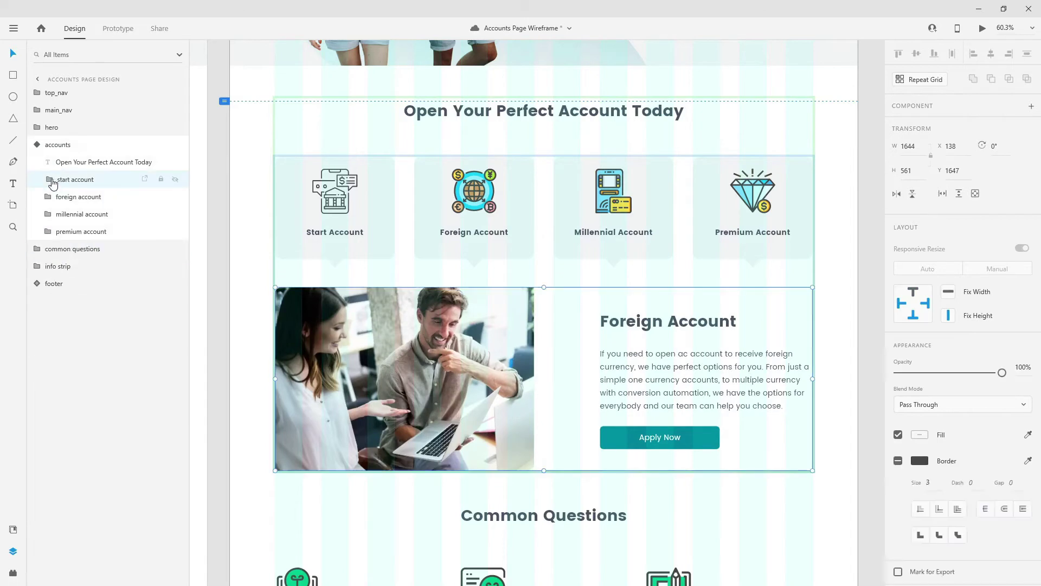
Show the hidden Group 189 colour layer of start_account_icn in the fereign account state
left_click(48, 179)
left_click(59, 198)
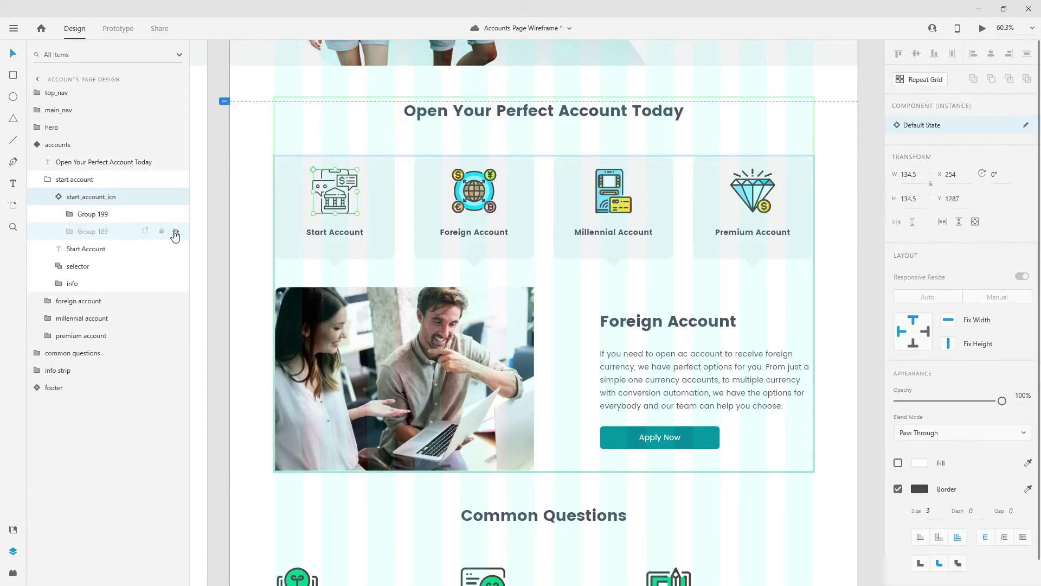
left_click(175, 234)
left_click(58, 197)
left_click(49, 181)
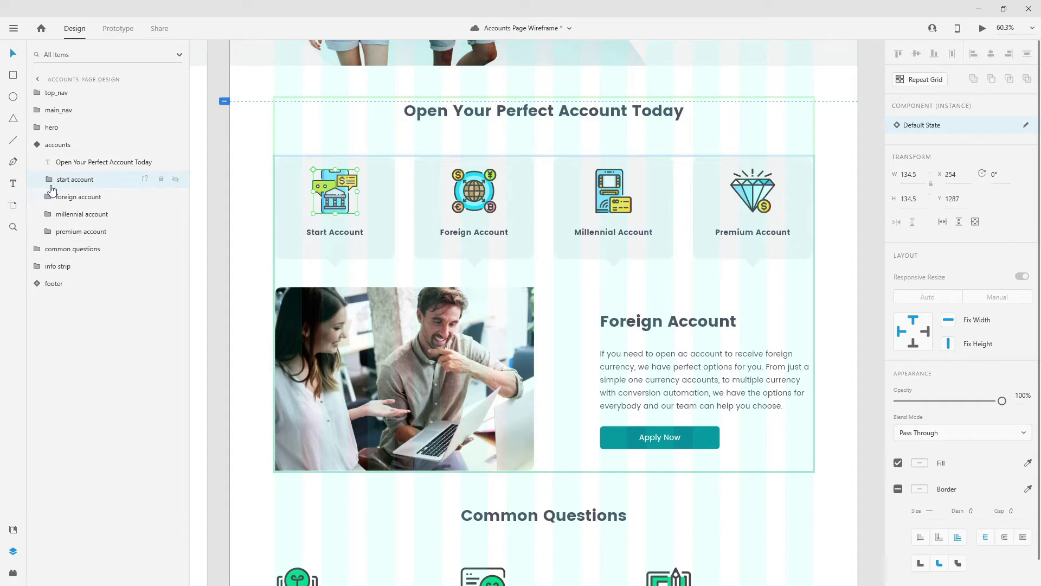
Hide the Group 49 colour layer of foreign_account_icn in the fereign account state
left_click(52, 194)
left_click(57, 215)
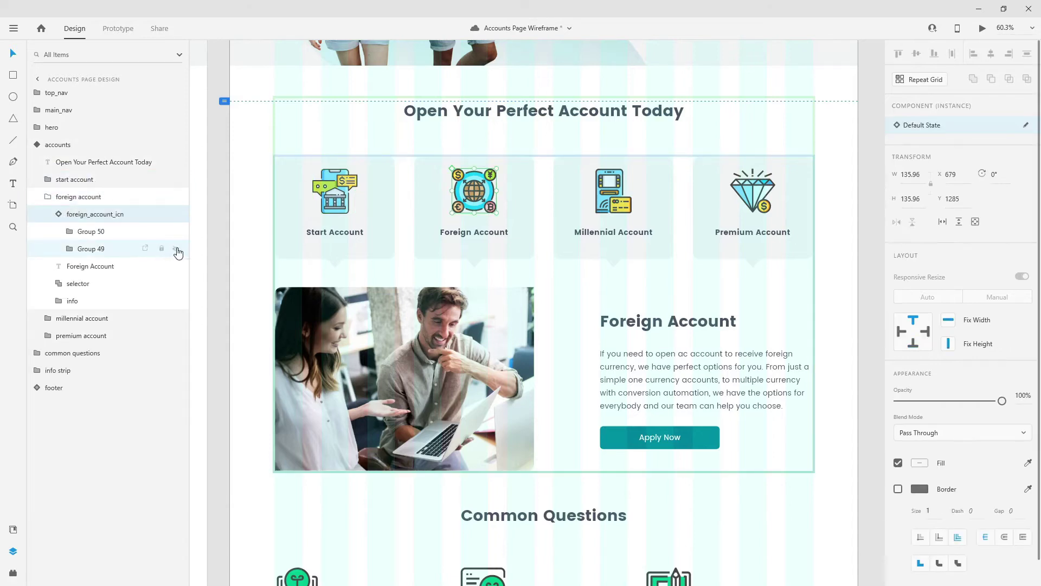
left_click(175, 248)
left_click(58, 214)
left_click(48, 197)
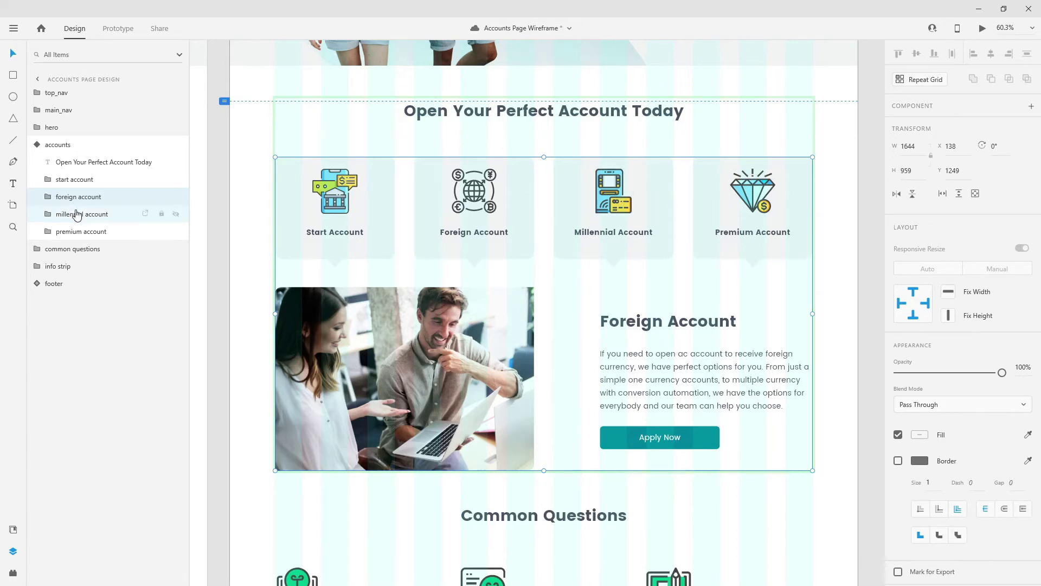
Add a new state named "millennial account" to the accounts component
left_click(68, 144)
left_click(1027, 126)
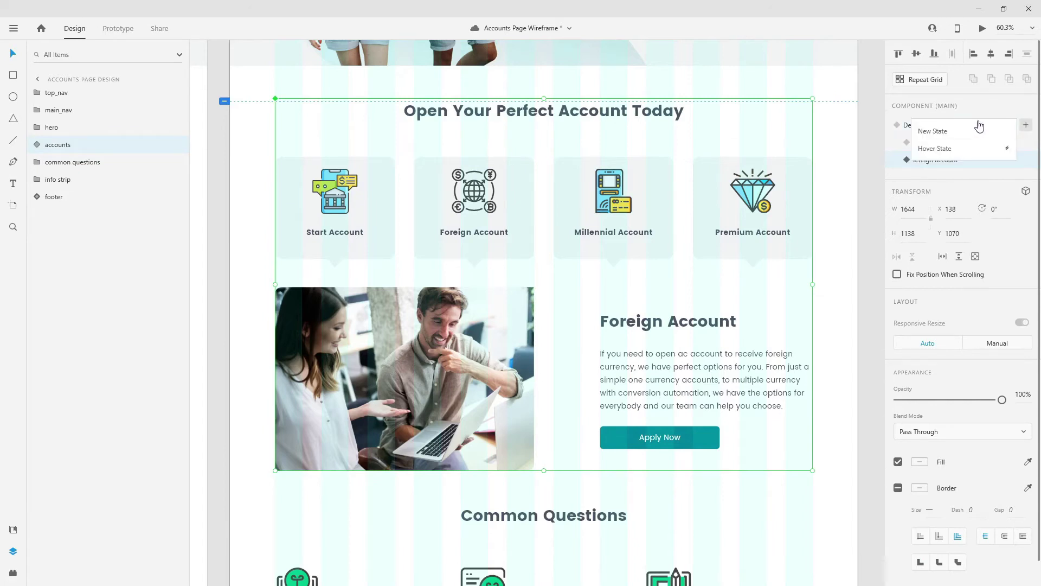
left_click(950, 136)
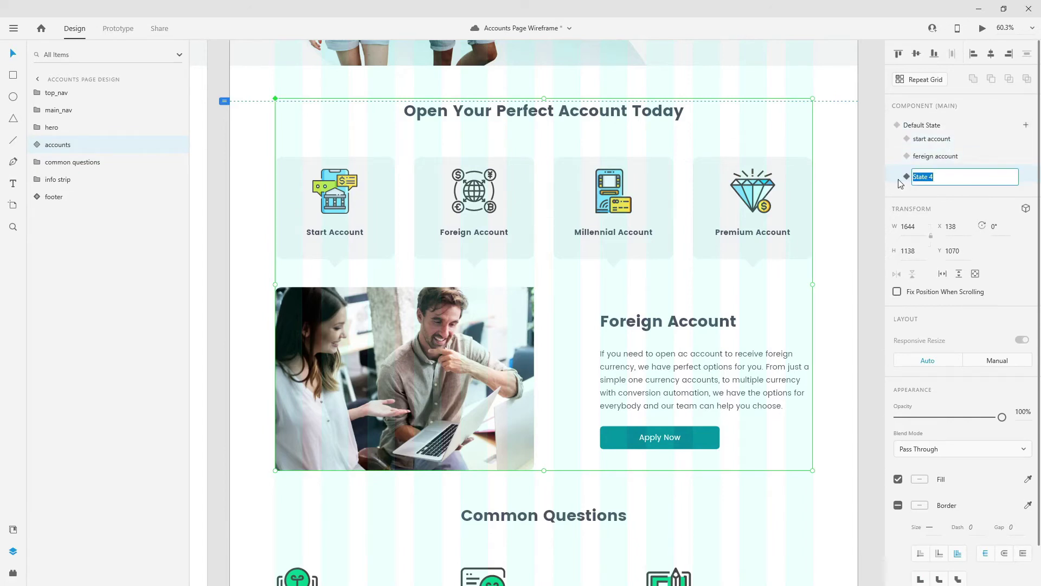
type("millennial account")
key("Return")
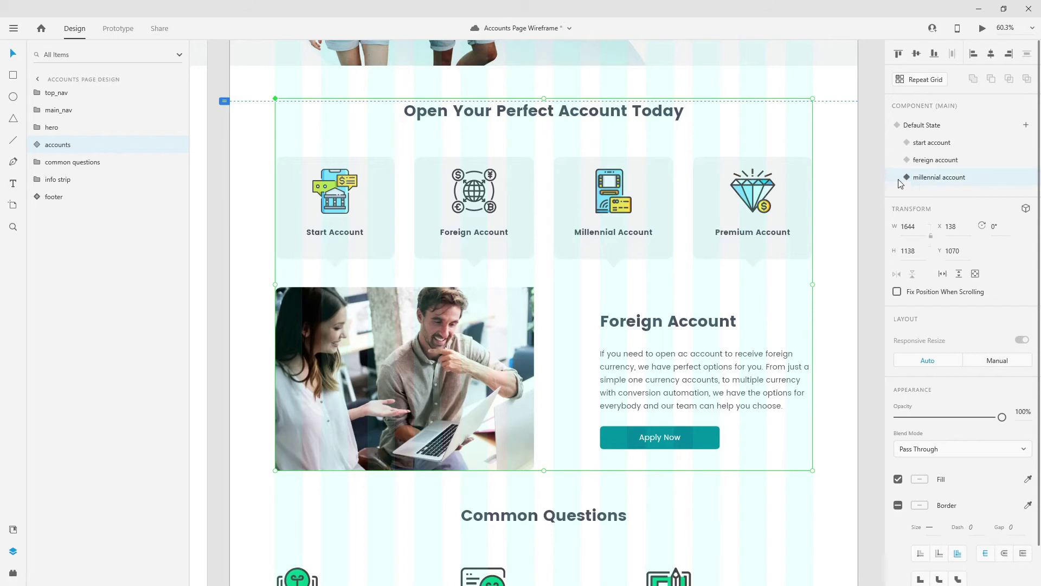
Hide the Group 898 colour layer of millennial_account_icn in the millennial account state
left_click(32, 145)
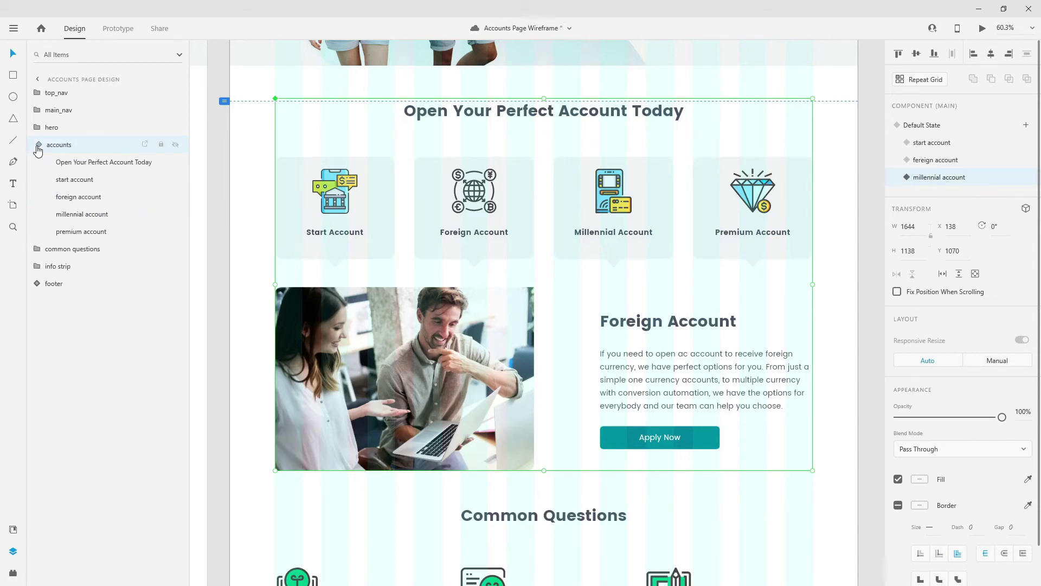
left_click(51, 213)
left_click(60, 231)
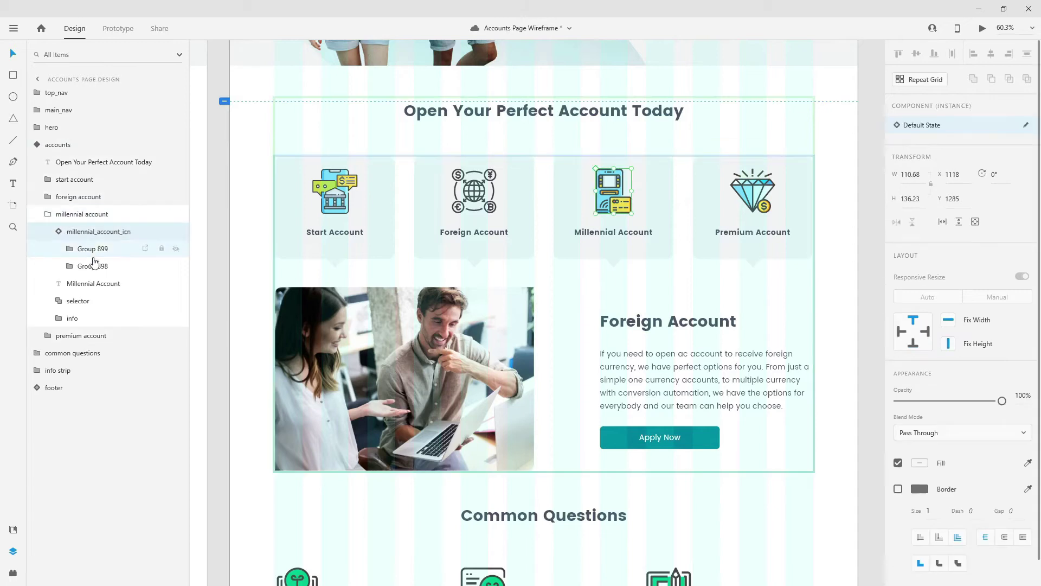
left_click(59, 231)
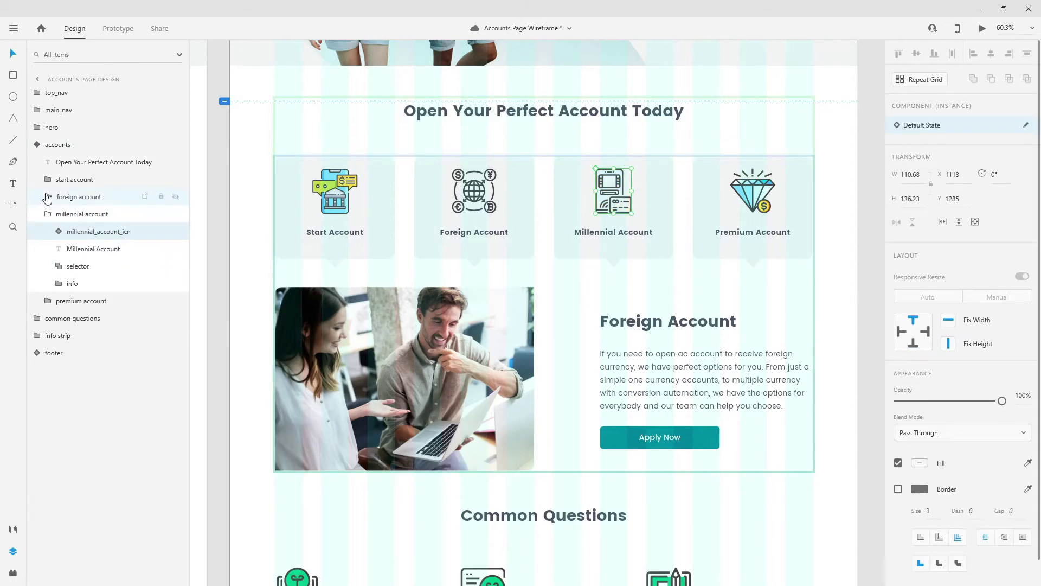
Show the hidden Group 49 colour layer of foreign_account_icn in the millennial account state
left_click(48, 196)
left_click(57, 213)
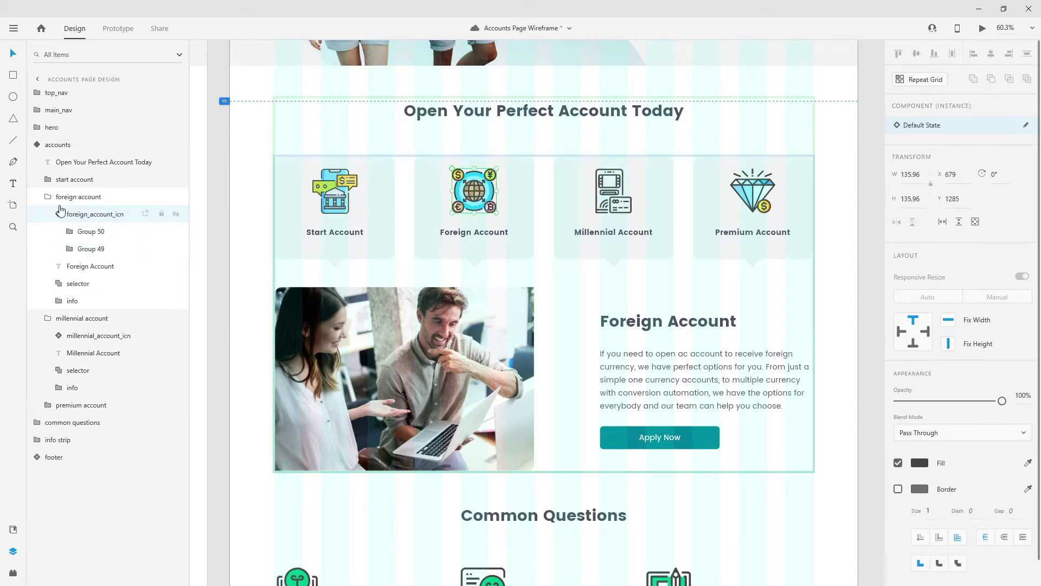
left_click(47, 197)
Set the millennial account info group's opacity to 100% in the millennial account state
left_click(78, 285)
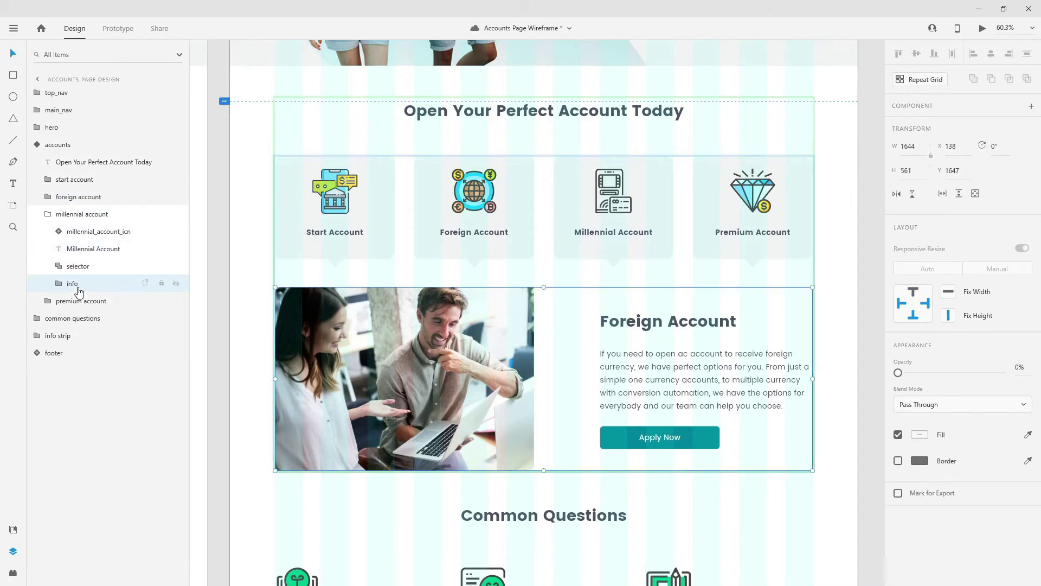
key("0")
left_click(48, 214)
Set the foreign account info group's opacity to 0% in the millennial account state
left_click(48, 196)
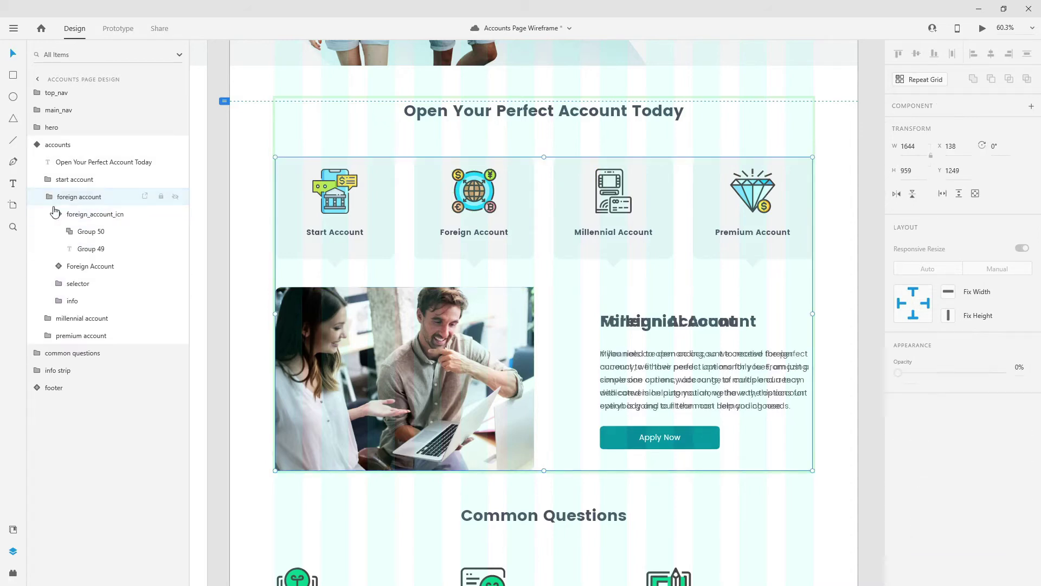
left_click(60, 215)
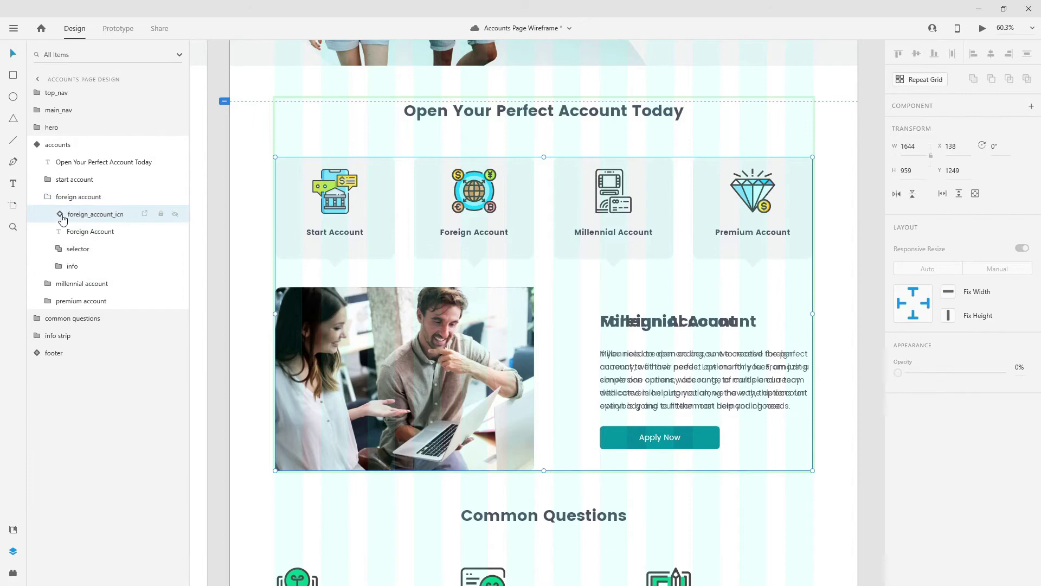
left_click(75, 268)
key("0")
key("0")
left_click(72, 196)
left_click(48, 196)
Add a new state named "premium account" to the accounts component
left_click(57, 144)
left_click(36, 144)
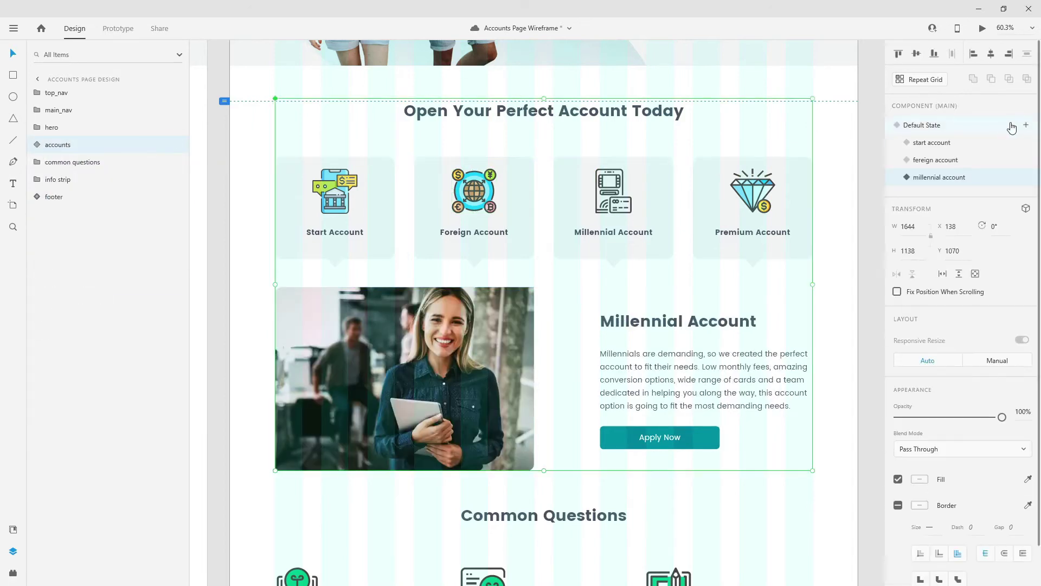
left_click(1023, 126)
left_click(970, 185)
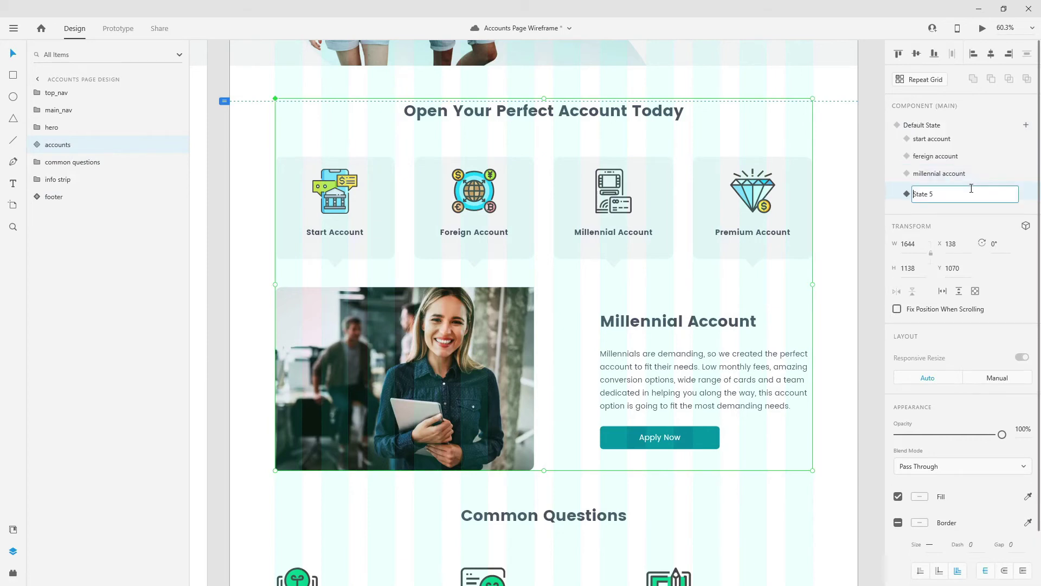
type("premium account")
key("Return")
Hide the Group 352 colour layer of premium_package_icn in the premium account state
left_click(36, 144)
left_click(48, 231)
left_click(65, 249)
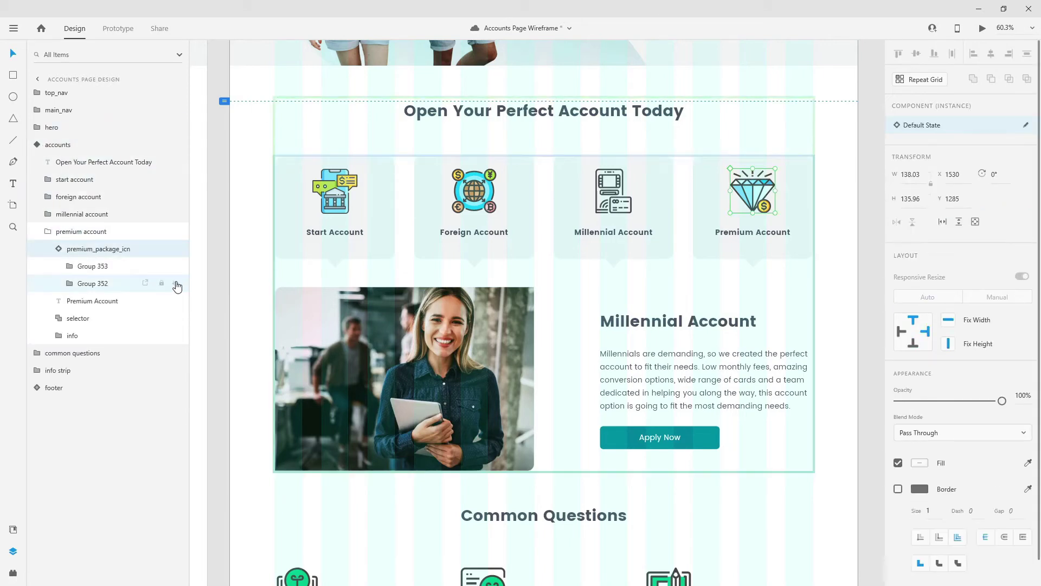
left_click(59, 249)
Show the hidden Group 898 colour layer of millennial_account_icn in the premium account state
left_click(48, 213)
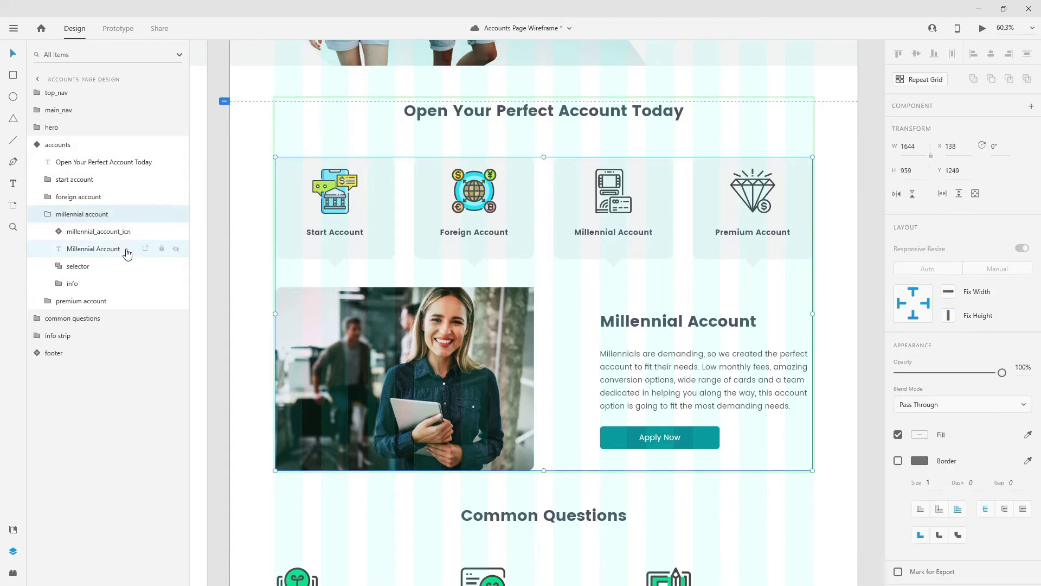
left_click(59, 231)
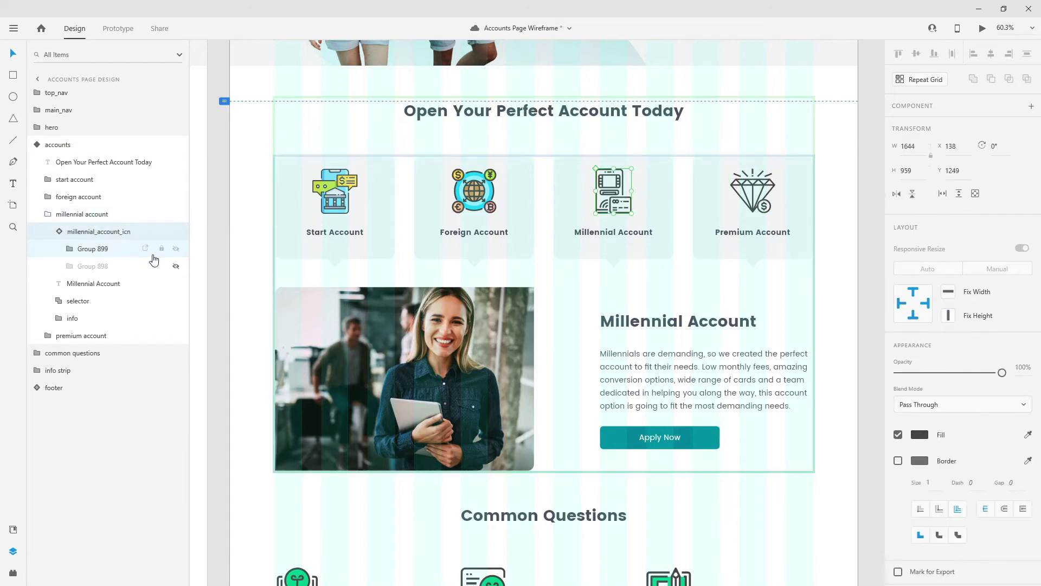
left_click(58, 231)
Set the millennial account info group's opacity to 0% in the premium account state
left_click(75, 286)
key("0")
key("0")
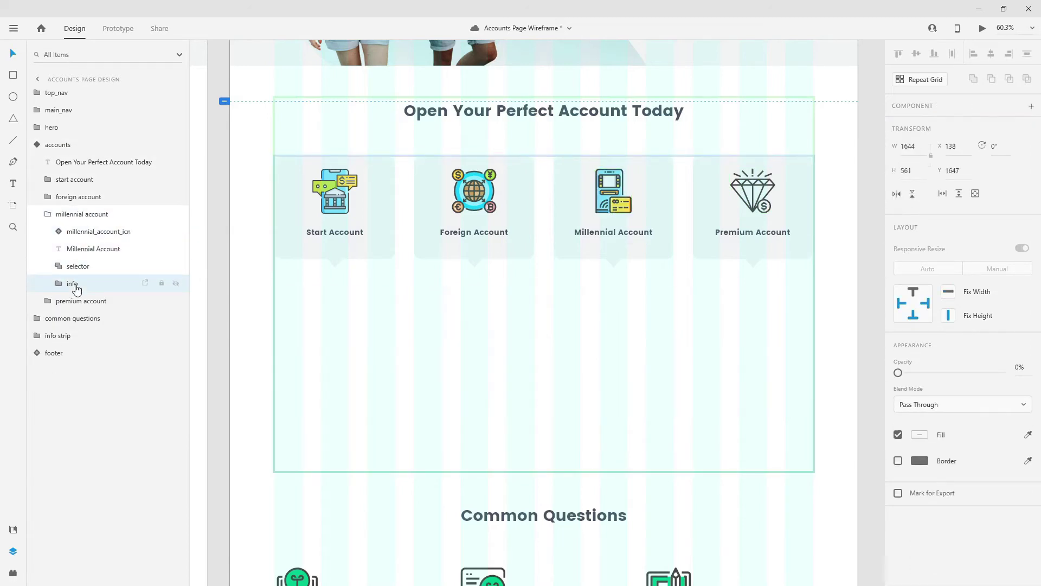
left_click(47, 214)
Set the premium account info group's opacity to 100% in the premium account state
left_click(48, 231)
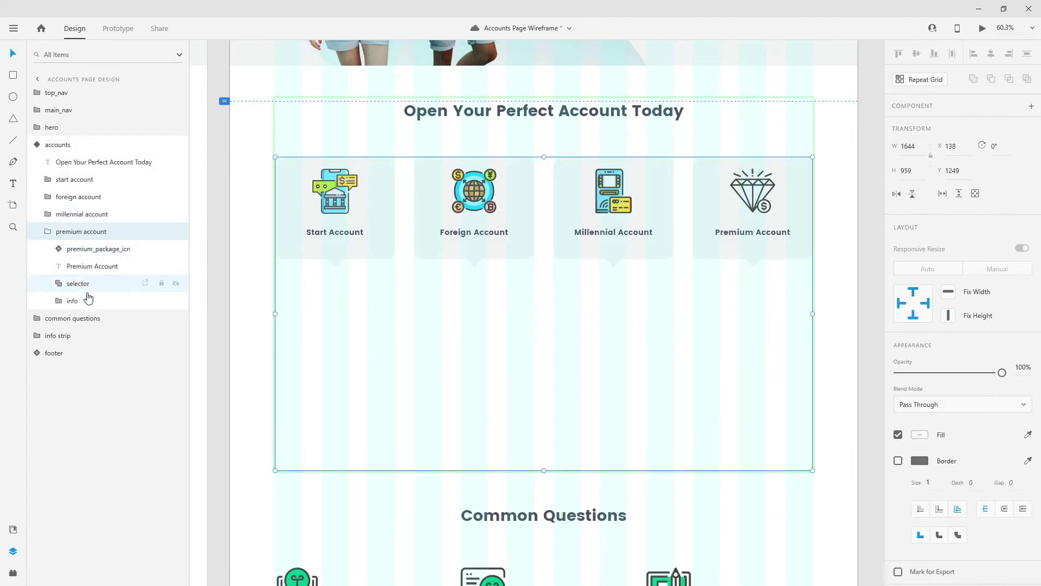
left_click(89, 300)
key("0")
left_click(52, 230)
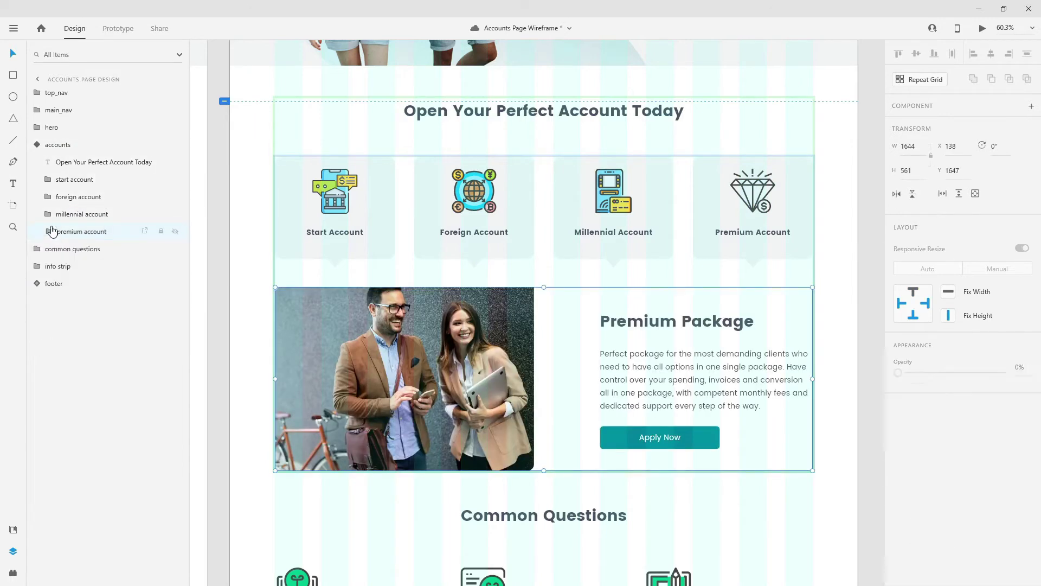
left_click(39, 144)
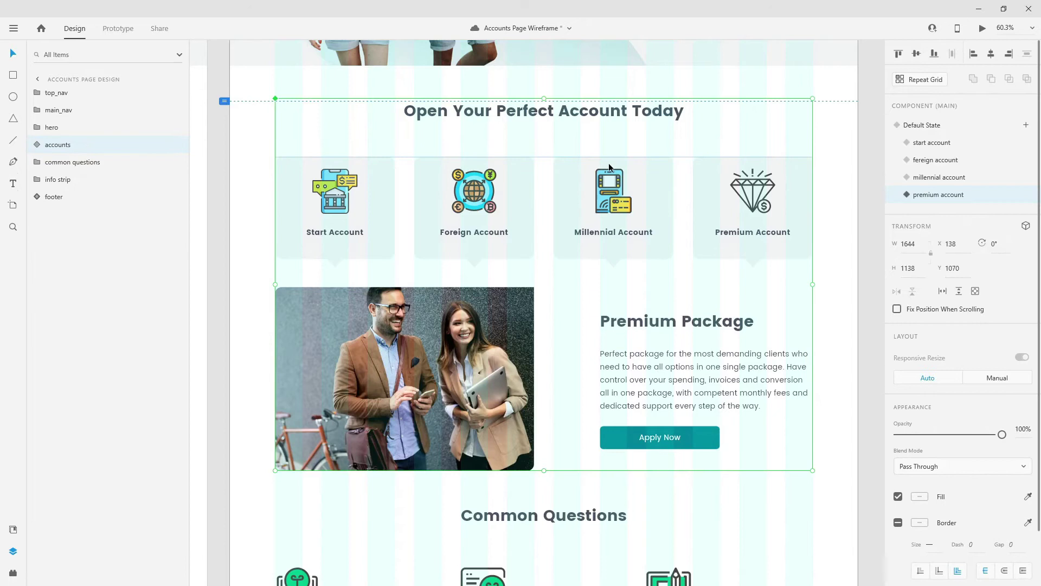
Review the start account state and the default state of the accounts component
left_click(962, 146)
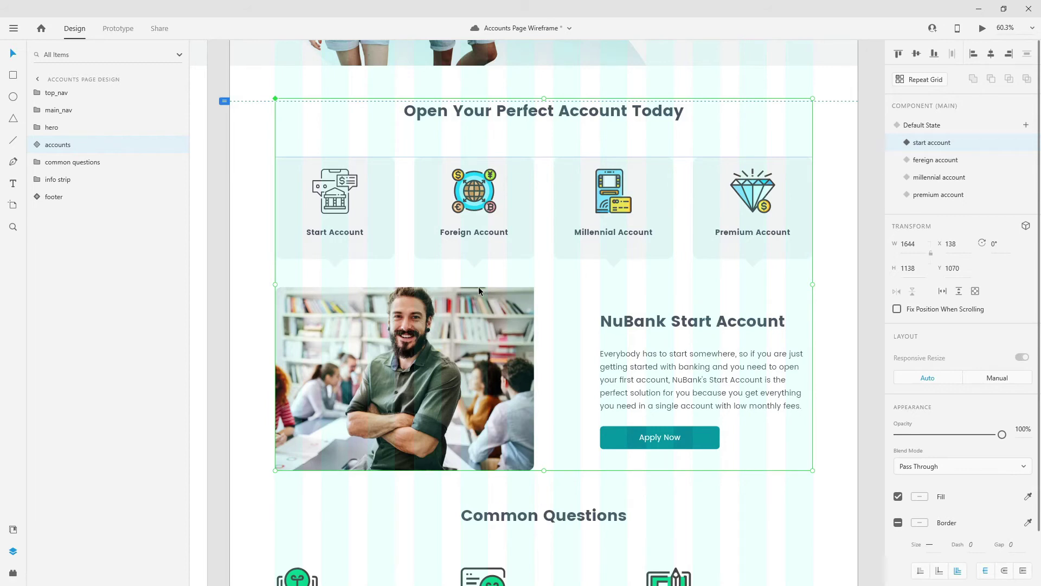
left_click(968, 131)
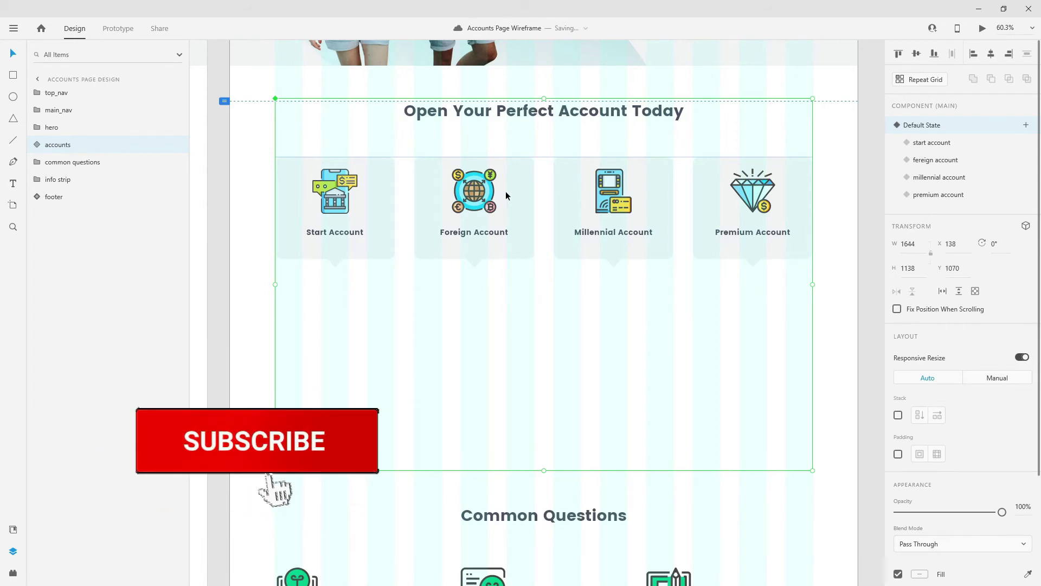
In the start account state, wire the Foreign Account card's selector to auto-animate to the fereign account state on Tap
left_click(971, 146)
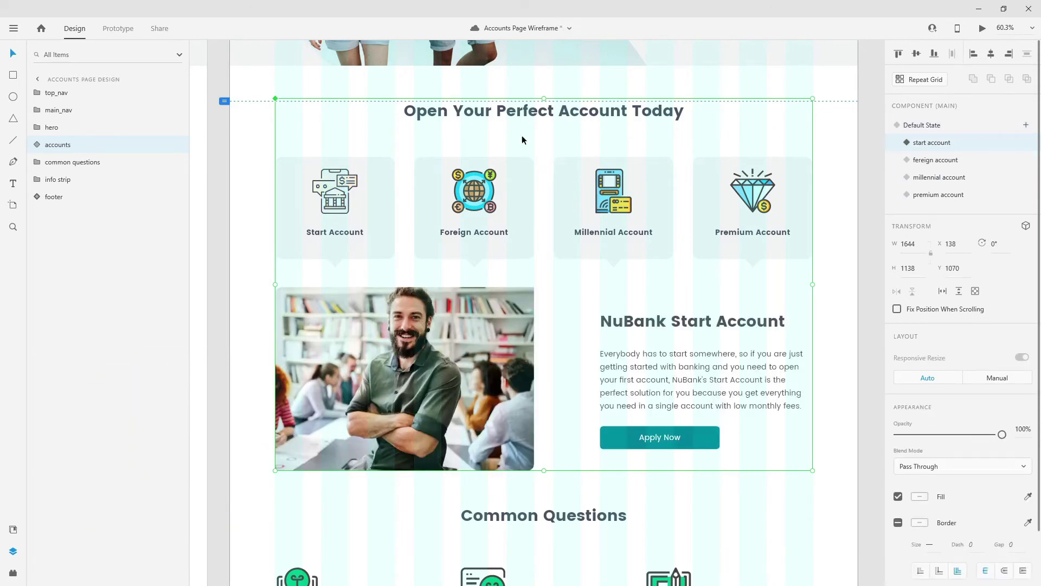
left_click(115, 29)
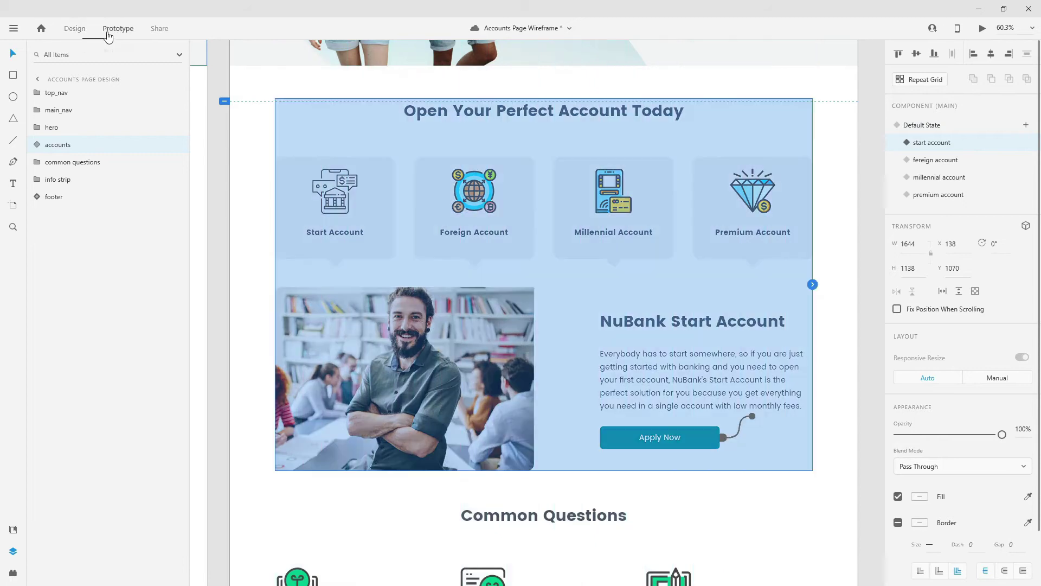
double_click(523, 187)
double_click(506, 189)
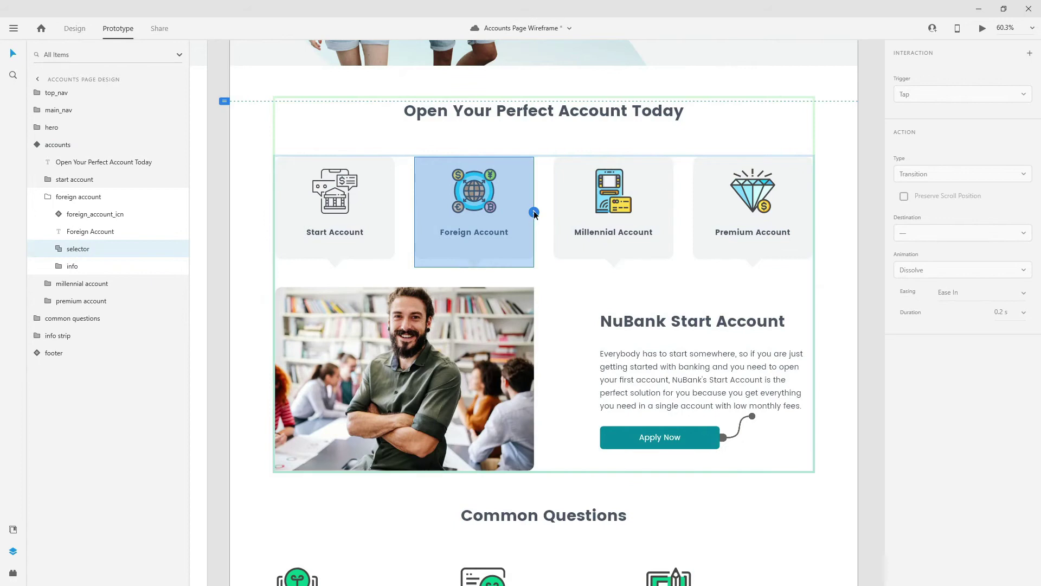
left_click_drag(534, 213, 572, 230)
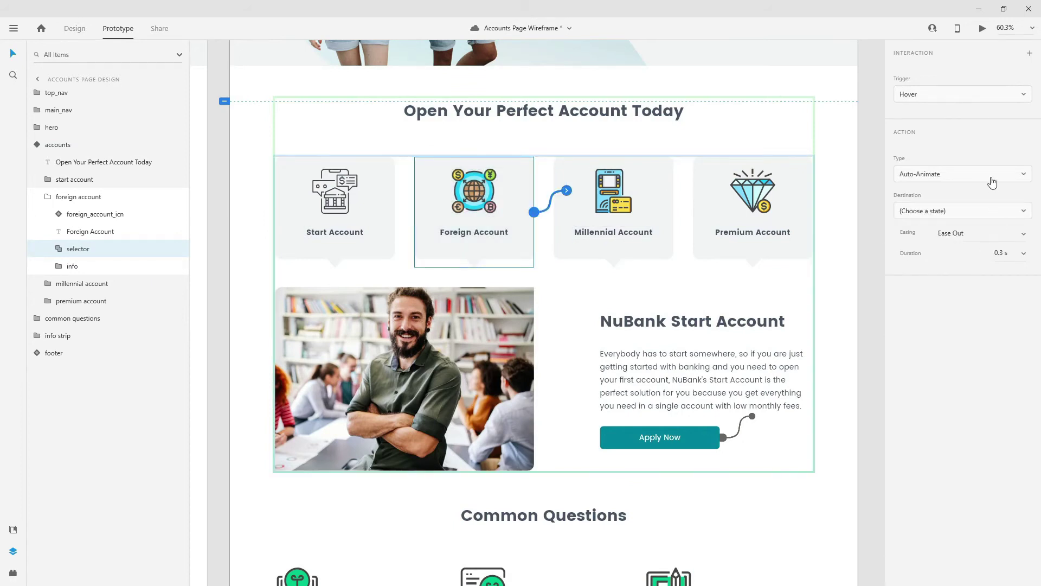
left_click(968, 95)
left_click(946, 111)
left_click(979, 217)
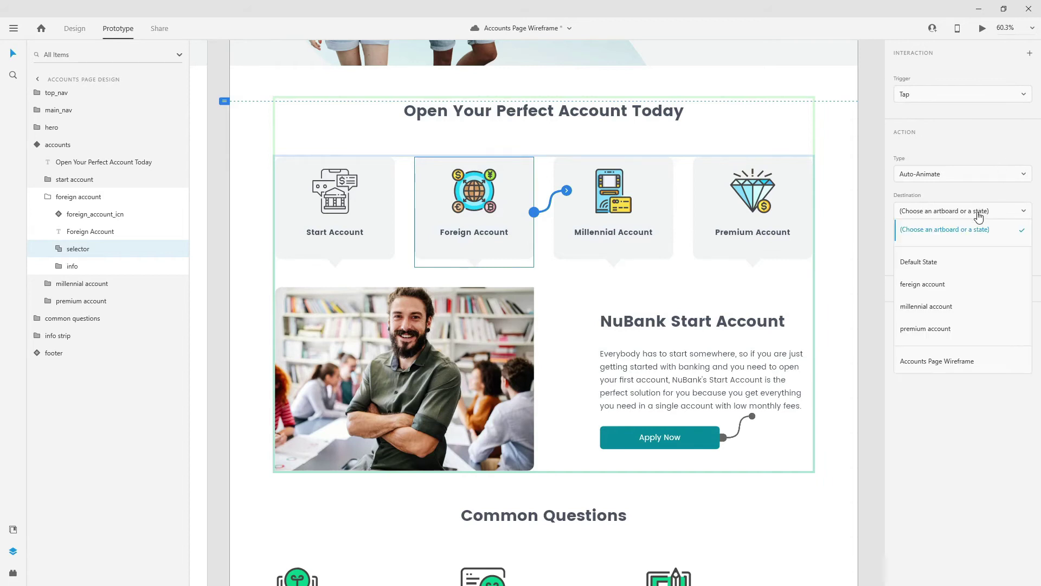
left_click(946, 287)
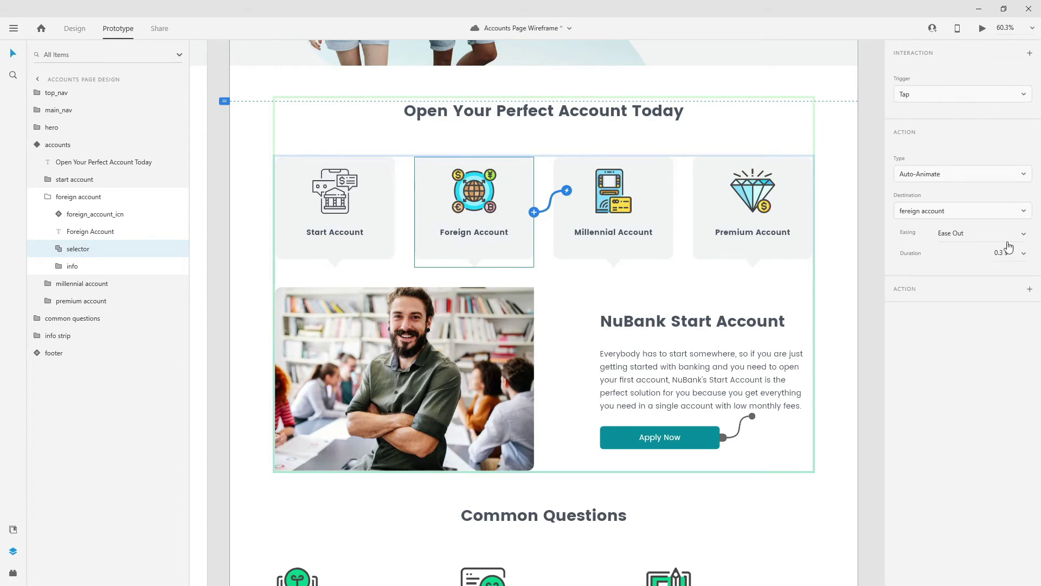
Set the Foreign Account selector's interaction to Ease In-Out easing and a 0.4 s duration
left_click(1024, 239)
left_click(970, 319)
left_click(1025, 259)
left_click(1009, 300)
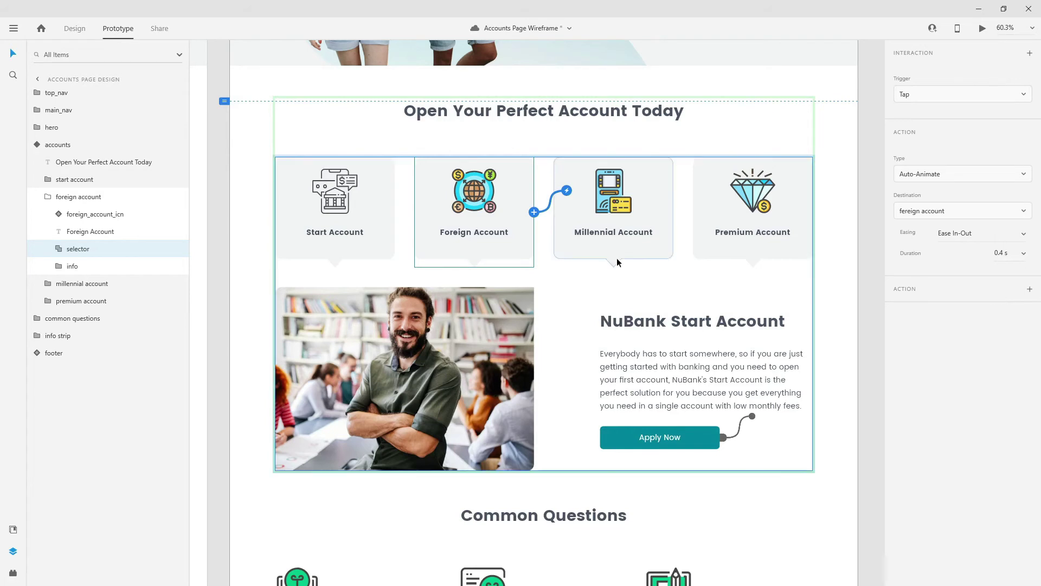
In the start account state, wire the Premium Account card's selector to auto-animate to the premium account state on Tap
left_click(628, 234)
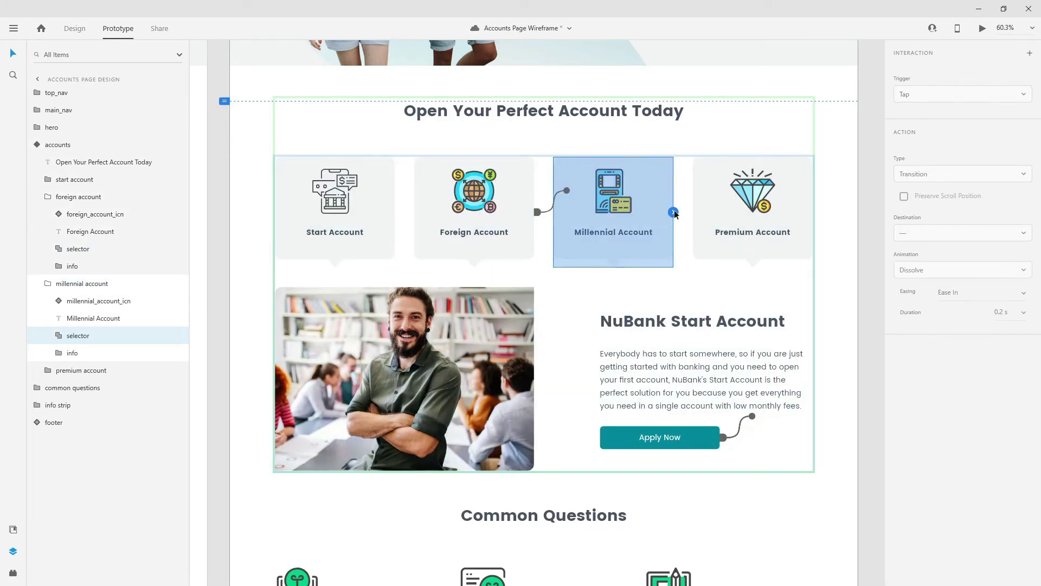
left_click(674, 212)
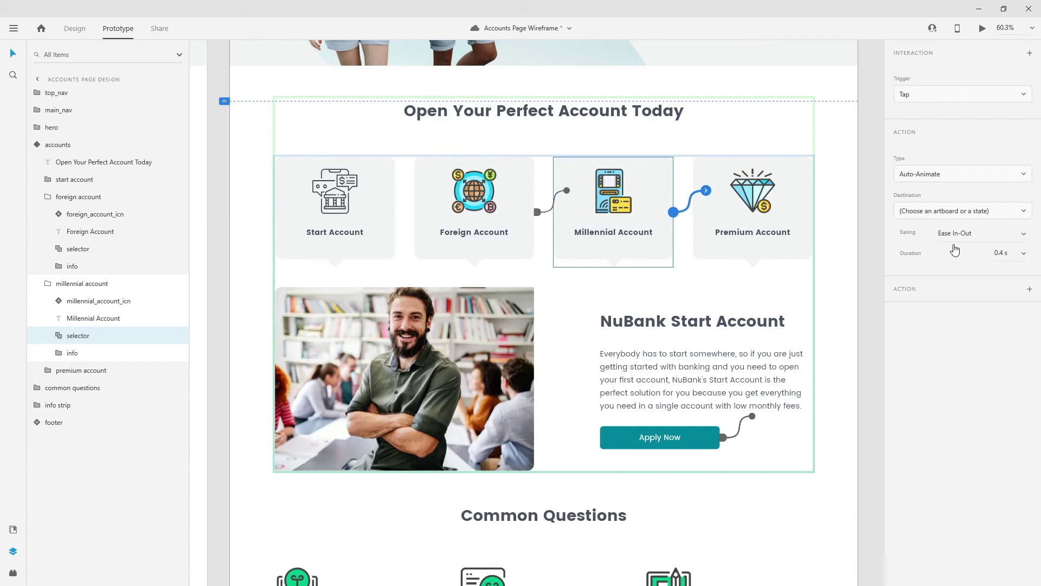
left_click(799, 193)
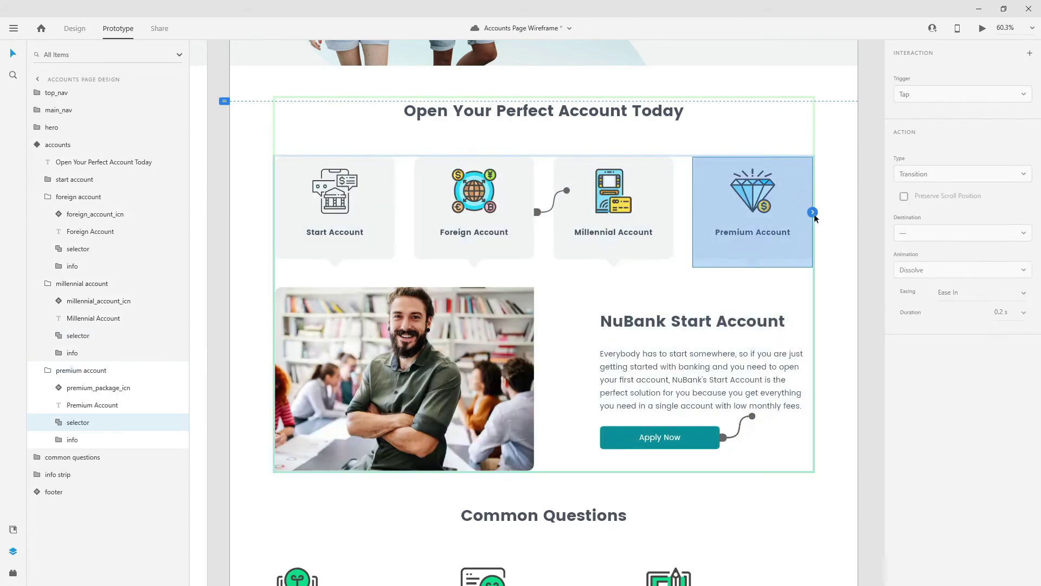
left_click(813, 212)
left_click(965, 211)
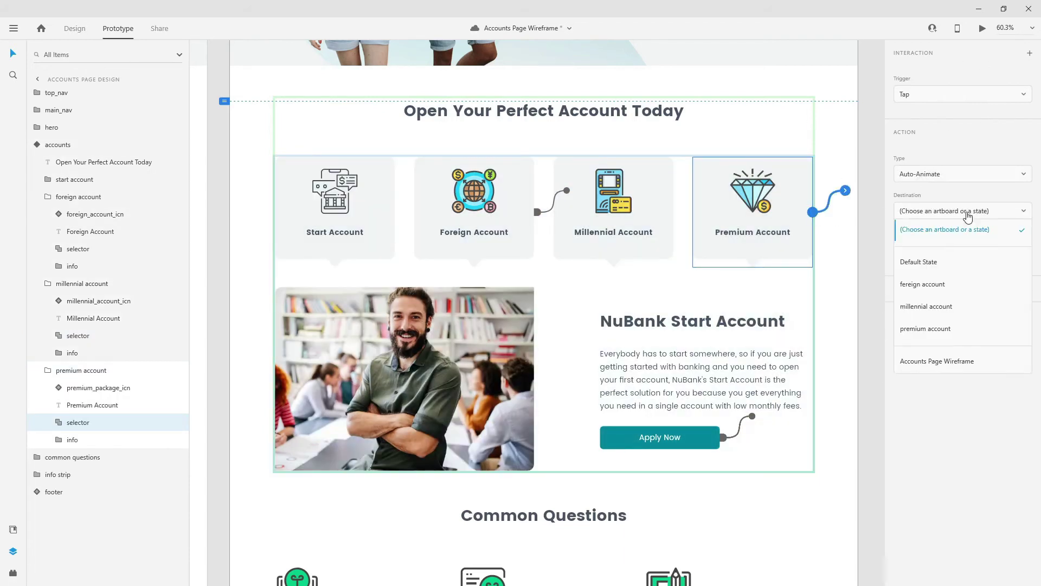
left_click(938, 329)
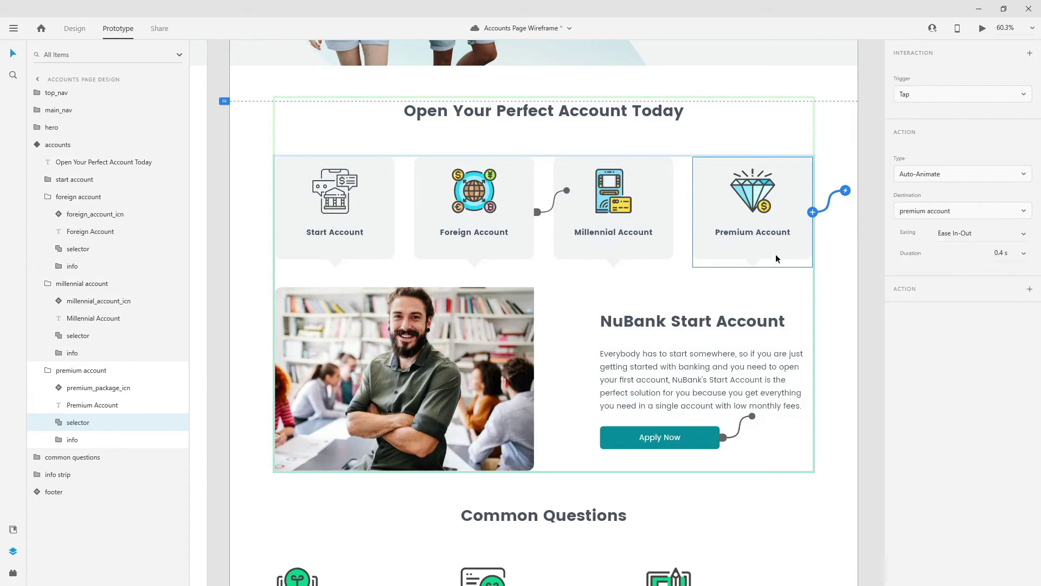
In the start account state, wire the Millennial Account card's selector to auto-animate to the millennial account state on Tap
left_click(642, 203)
left_click(642, 204)
left_click(673, 212)
left_click(934, 213)
left_click(926, 307)
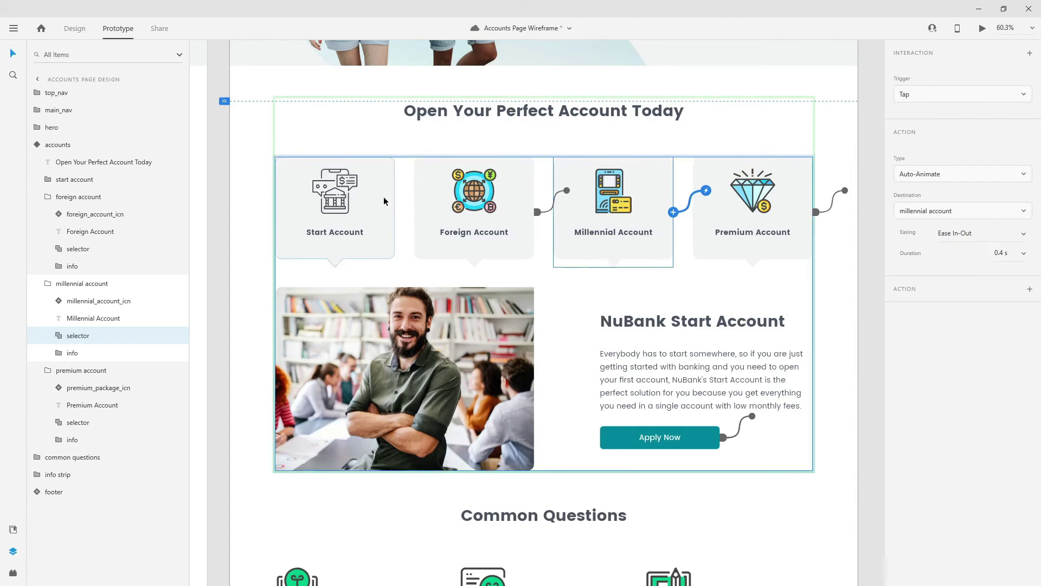
In the fereign account state, wire the Start Account card's selector to auto-animate to the start account state on Tap
left_click(41, 283)
left_click(53, 301)
left_click(43, 197)
left_click(34, 144)
left_click(944, 108)
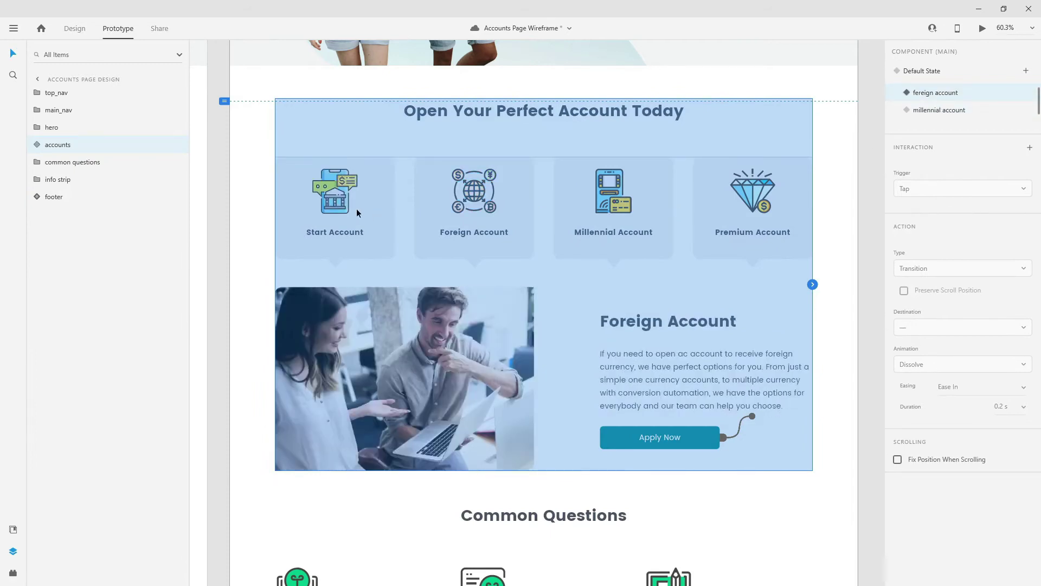
double_click(358, 208)
double_click(372, 205)
left_click(391, 210)
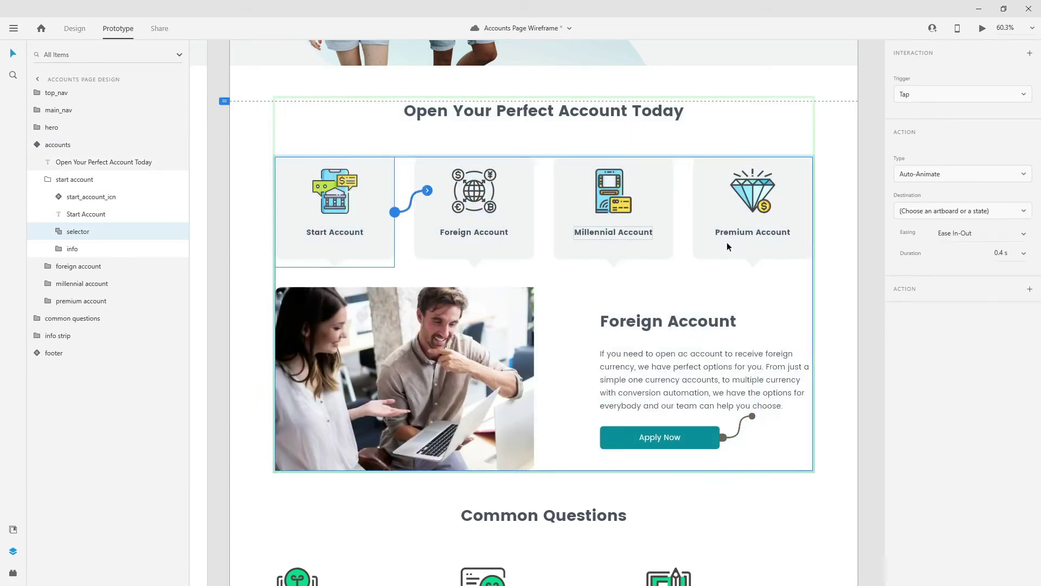
left_click(942, 211)
left_click(925, 282)
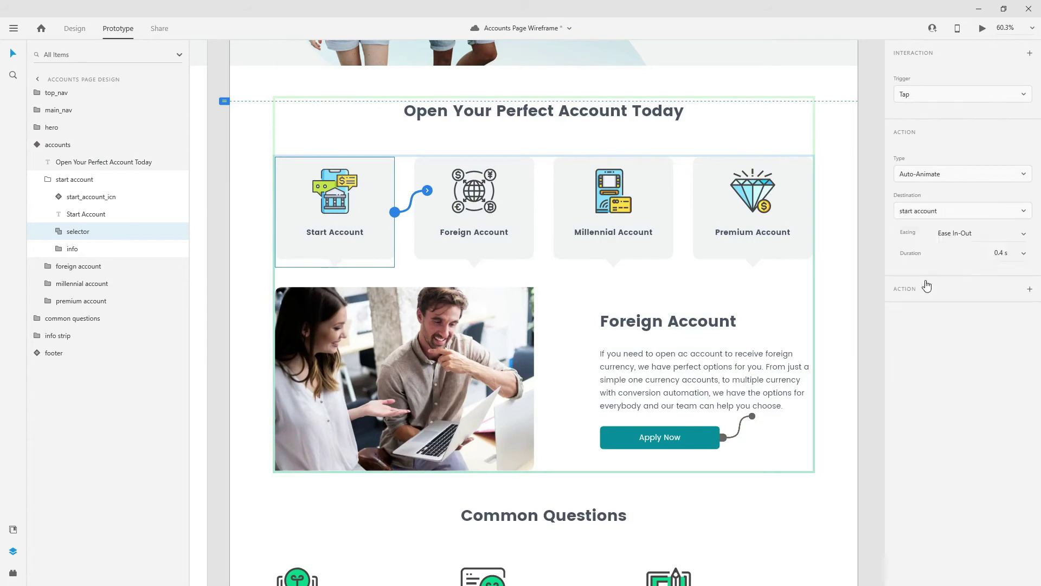
In the fereign account state, wire the Millennial Account card's selector to auto-animate to the millennial account state on Tap
double_click(623, 226)
left_click(673, 212)
left_click(963, 211)
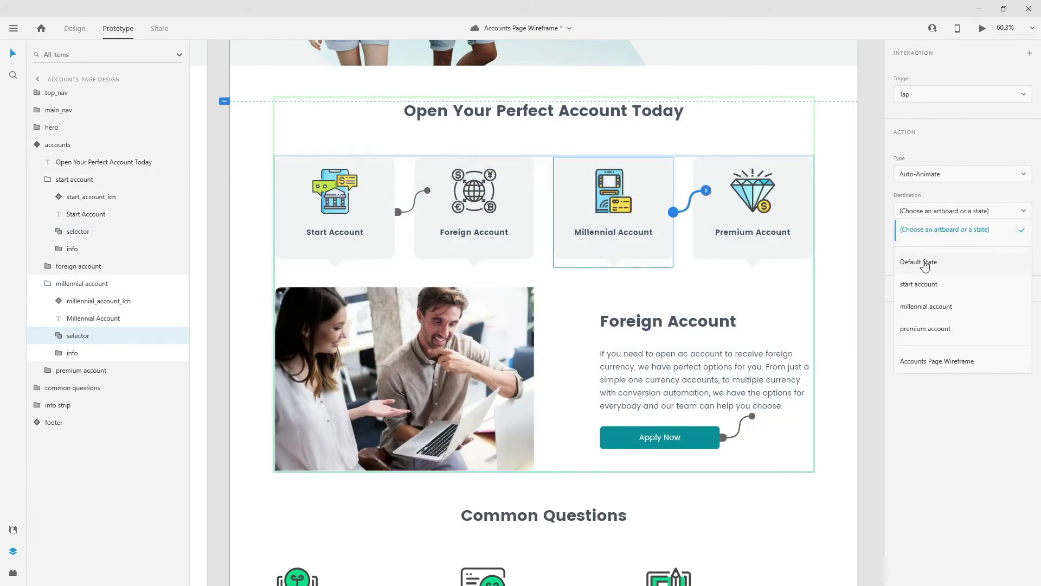
left_click(926, 306)
In the fereign account state, wire the Premium Account card's selector to auto-animate to the premium account state on Tap
double_click(796, 193)
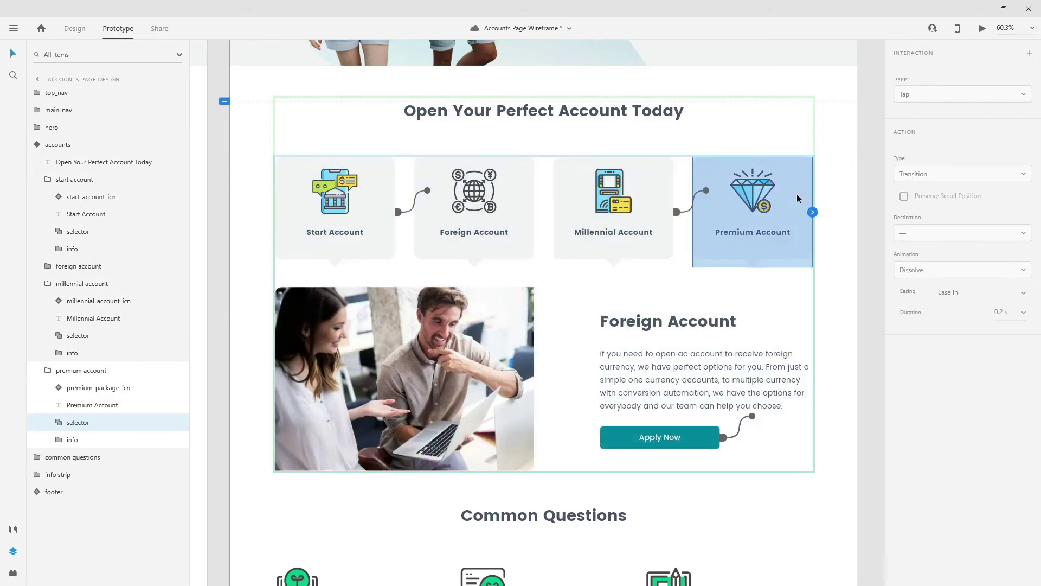
left_click(812, 212)
left_click(943, 210)
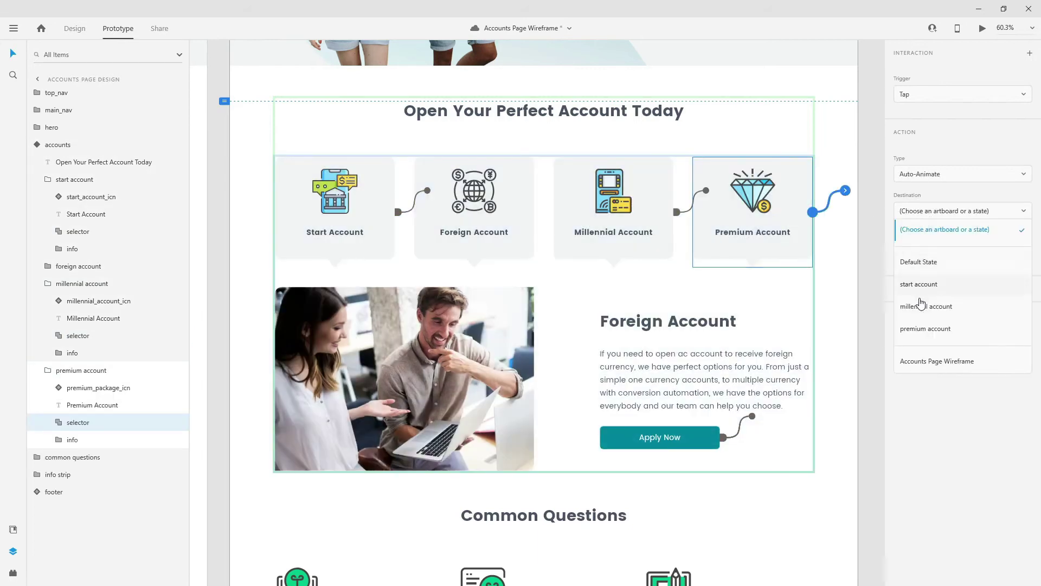
left_click(918, 329)
In the millennial account state, wire the Start Account card's selector to auto-animate to the start account state on Tap
left_click(48, 179)
left_click(48, 214)
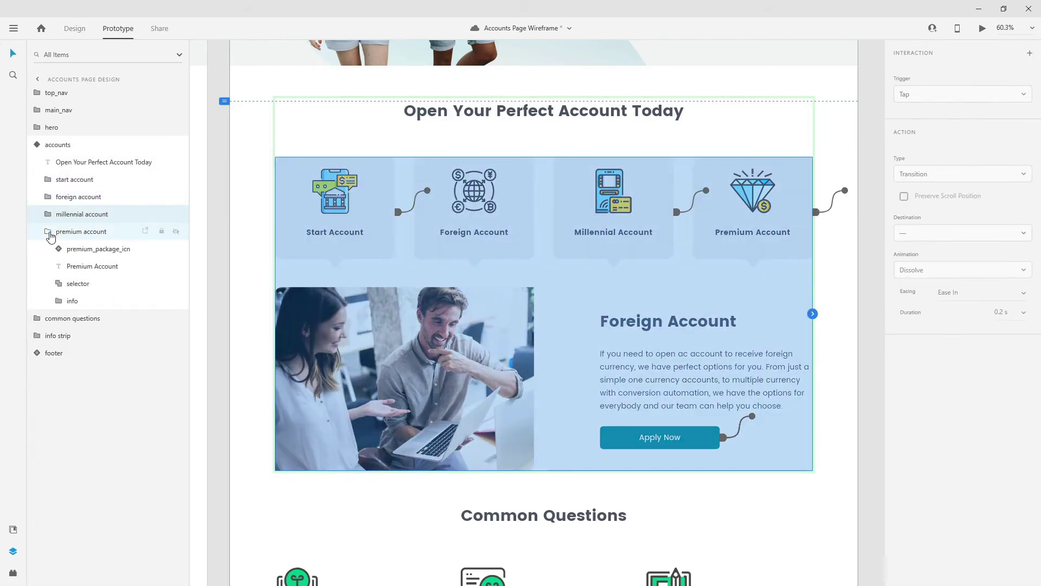
left_click(47, 232)
left_click(37, 144)
left_click(959, 110)
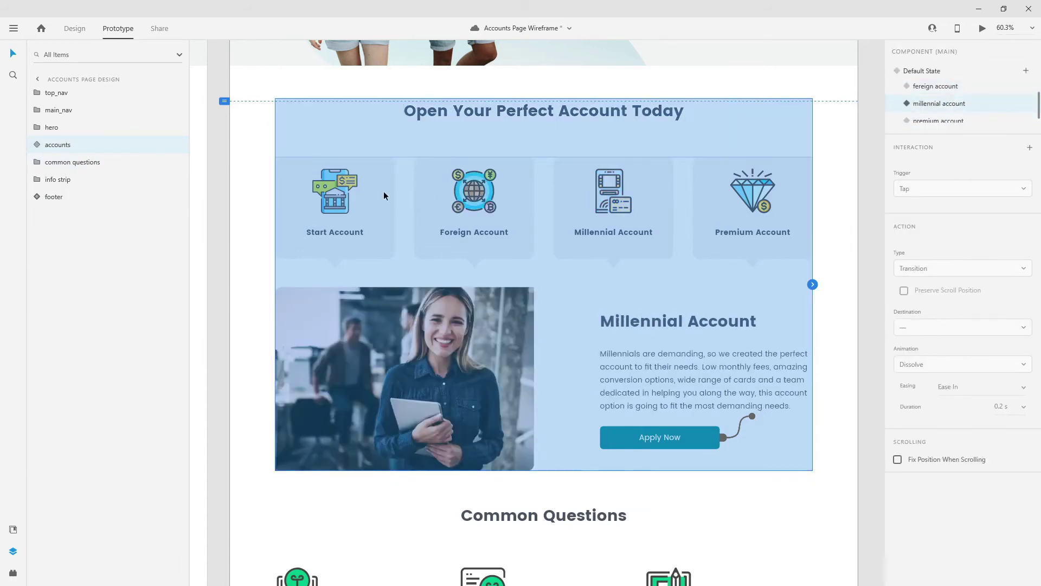
double_click(383, 194)
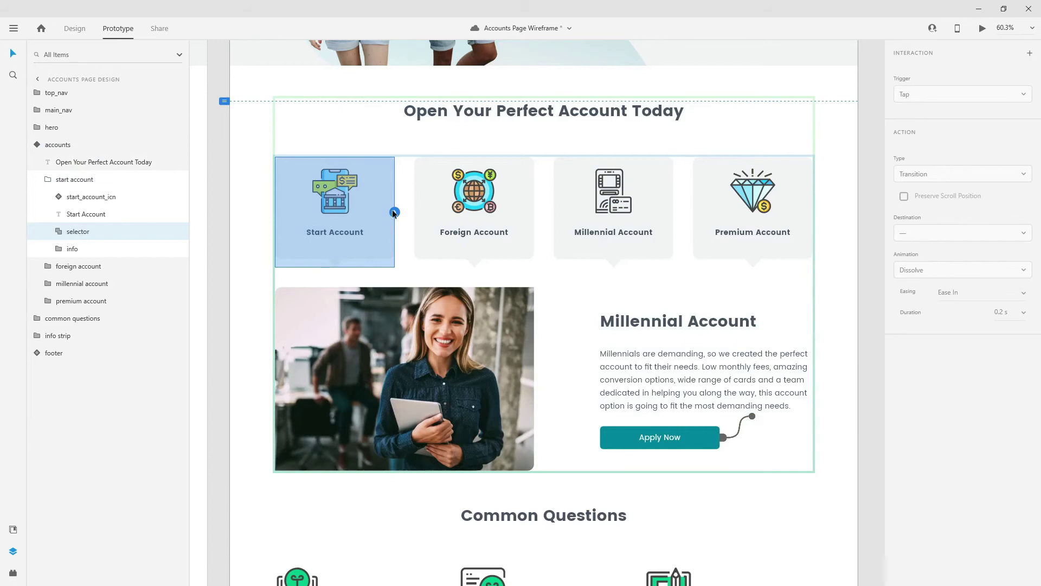
left_click_drag(395, 213, 427, 191)
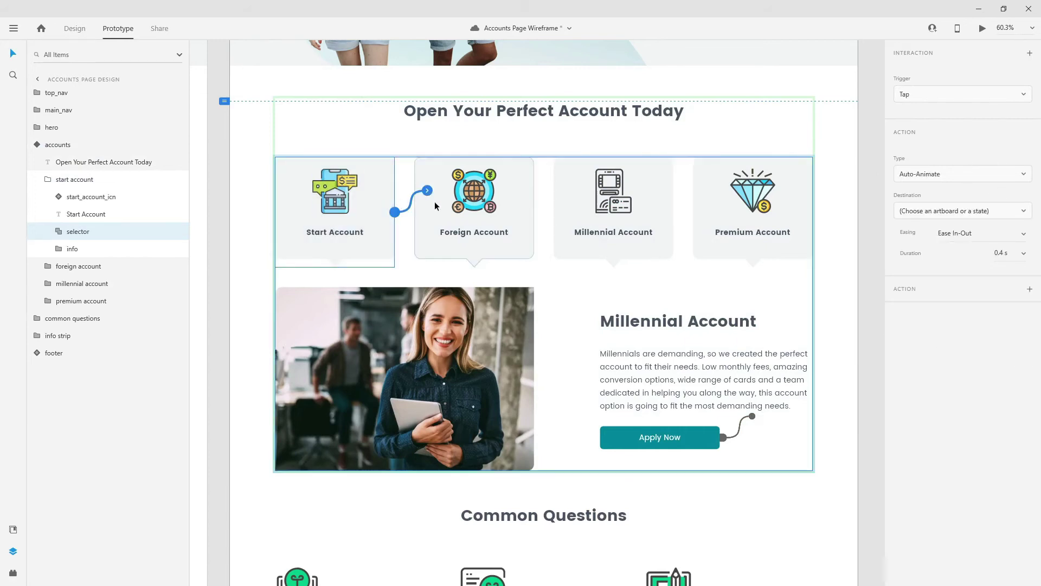
left_click(911, 211)
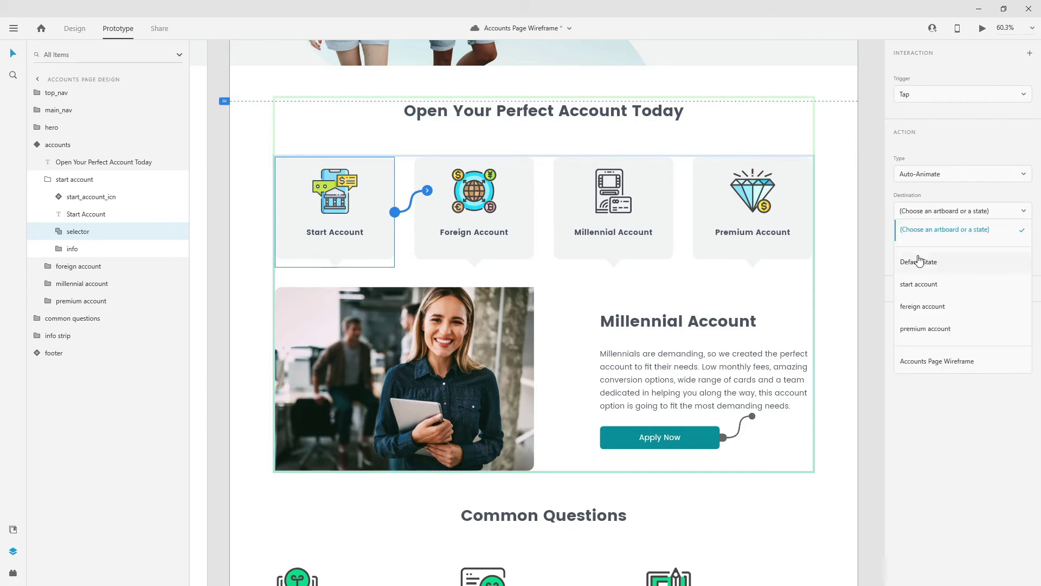
left_click(918, 284)
In the millennial account state, wire the Foreign Account card's selector to auto-animate to the fereign account state on Tap
left_click(530, 208)
double_click(529, 208)
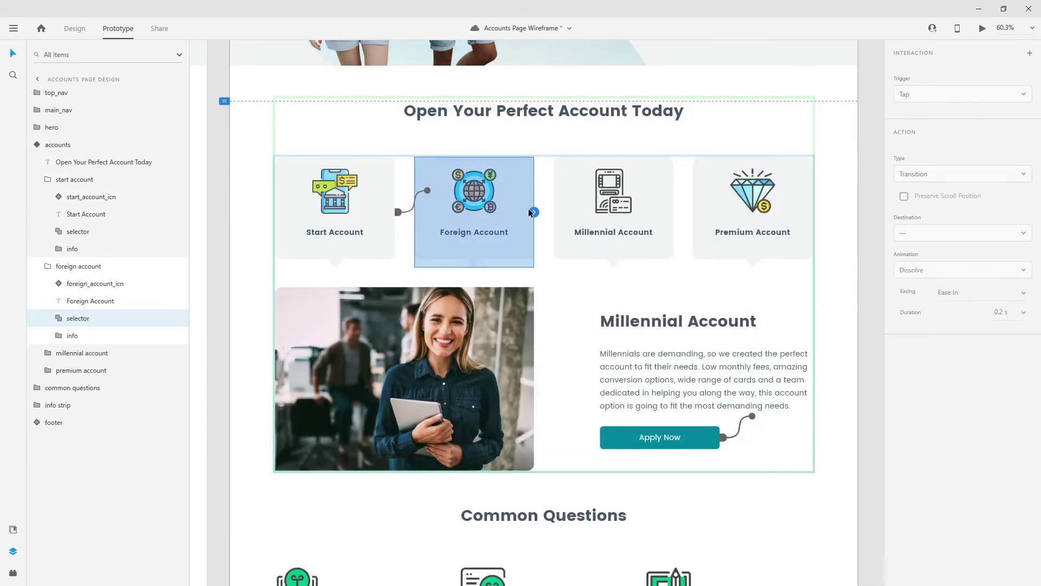
left_click_drag(533, 212, 591, 219)
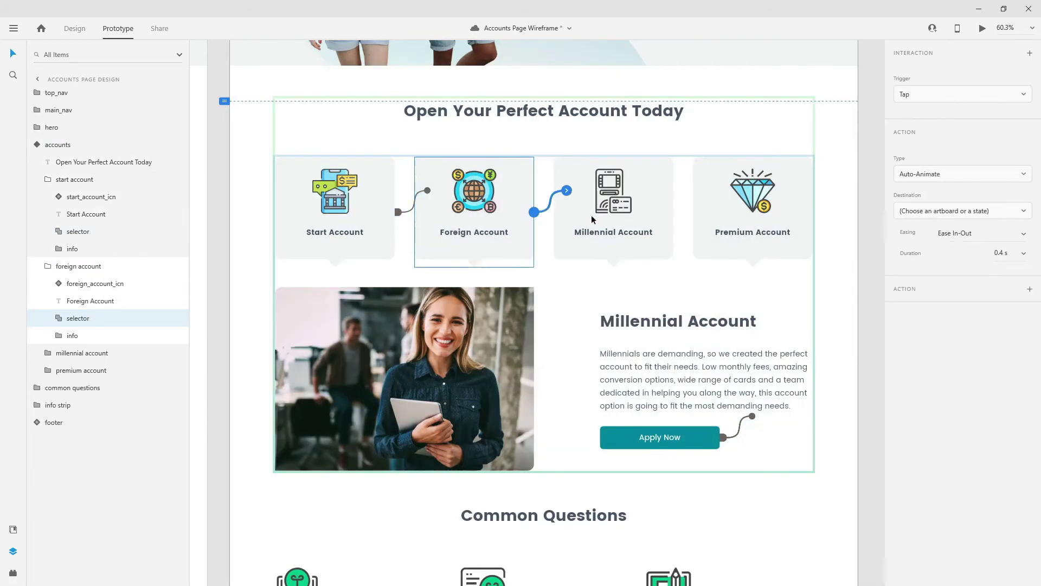
left_click(916, 216)
left_click(922, 306)
In the millennial account state, wire the Premium Account card's selector to auto-animate to the premium account state on Tap
double_click(803, 211)
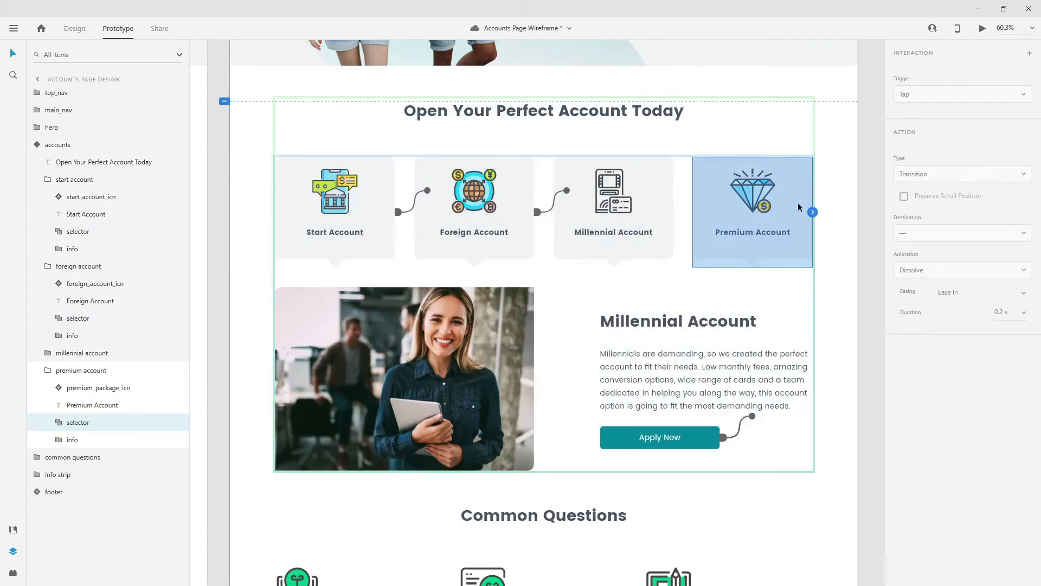
left_click(935, 210)
left_click(919, 328)
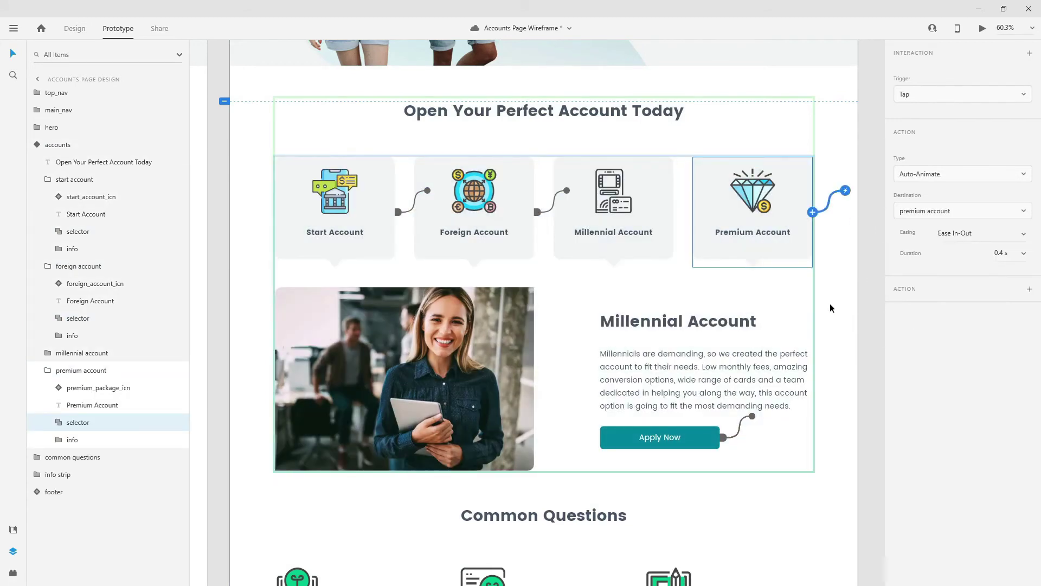
In the premium account state, wire the Start Account card's selector to auto-animate to the start account state on Tap
left_click(61, 370)
left_click(58, 179)
left_click(40, 150)
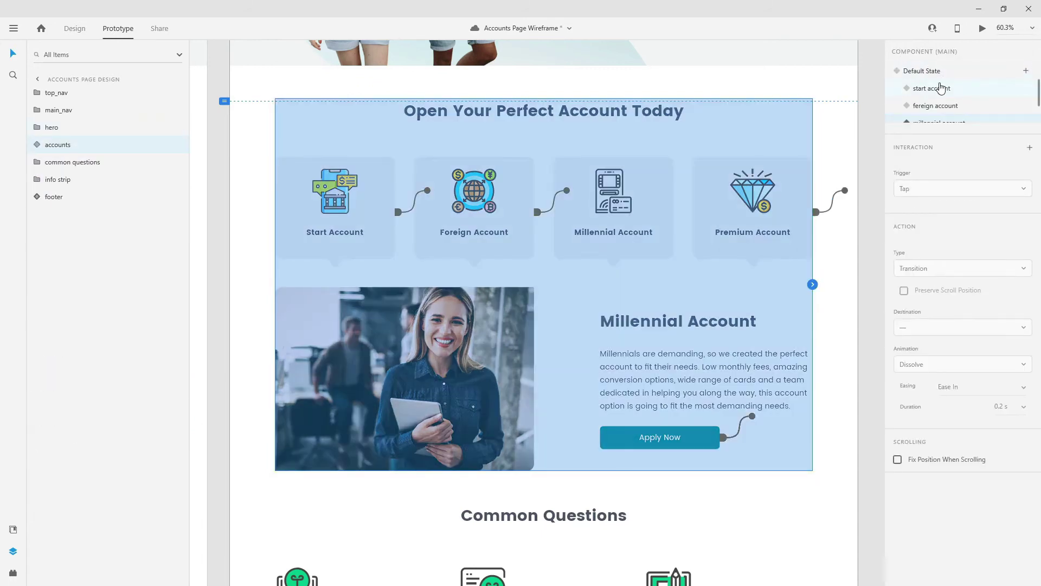
scroll(943, 103, "down", 2)
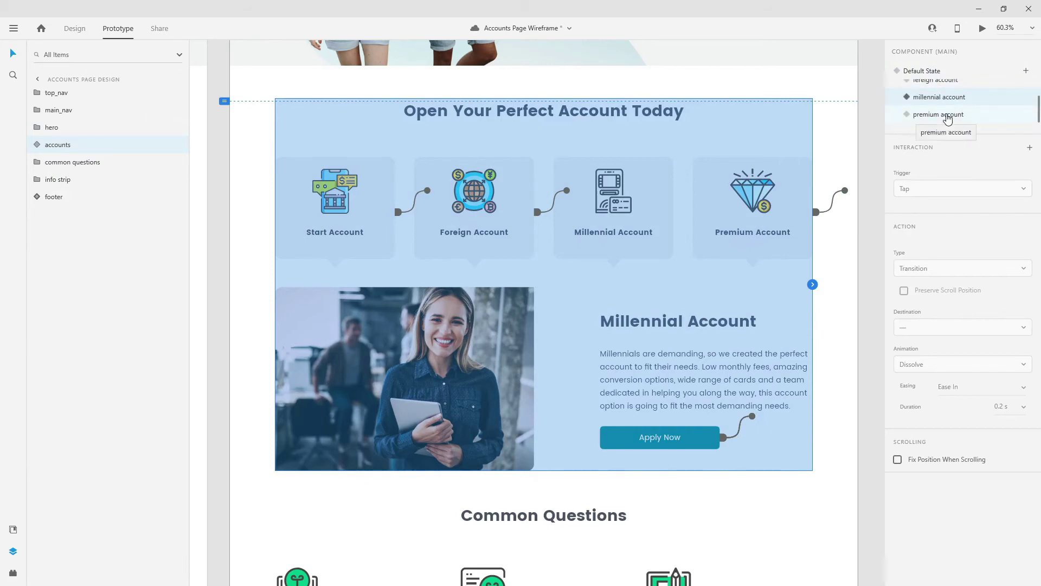
left_click(947, 115)
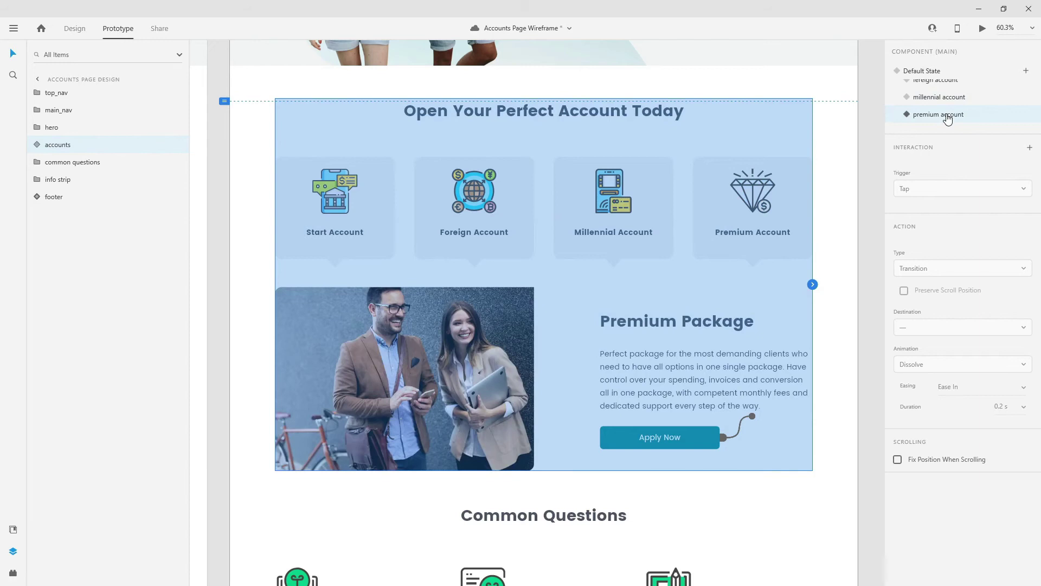
double_click(371, 182)
double_click(371, 182)
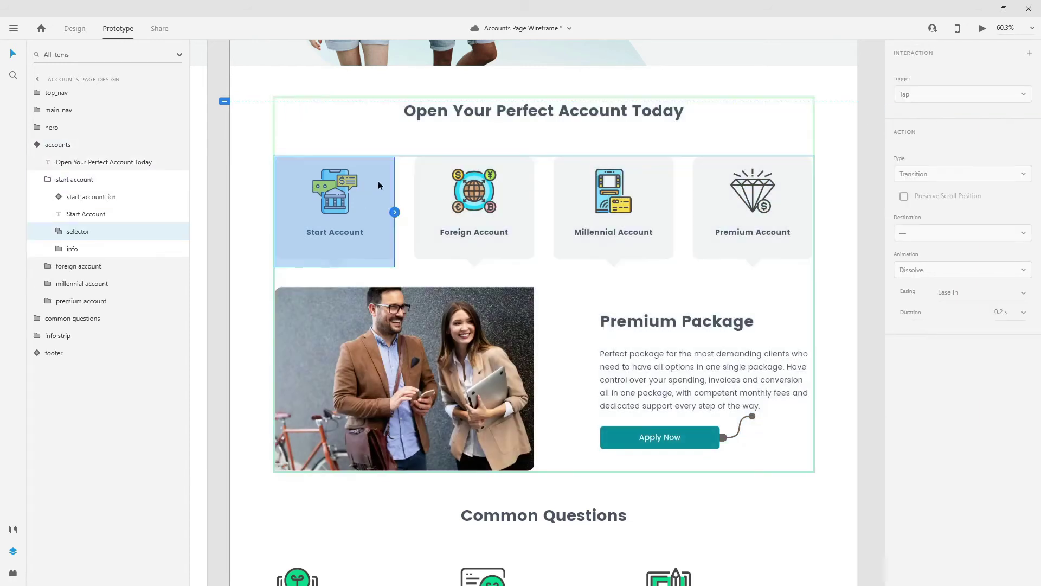
left_click(395, 212)
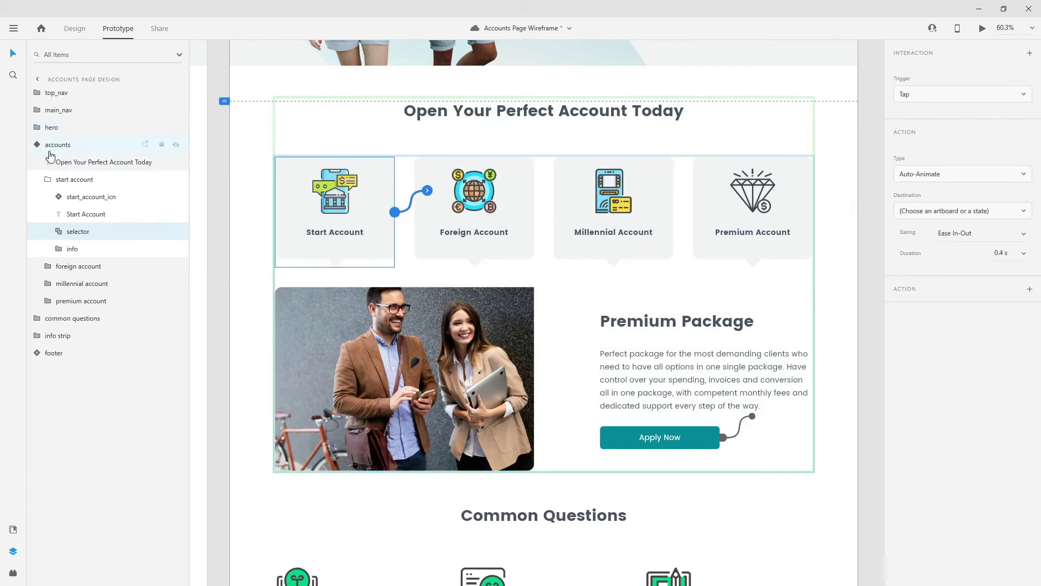
left_click(929, 211)
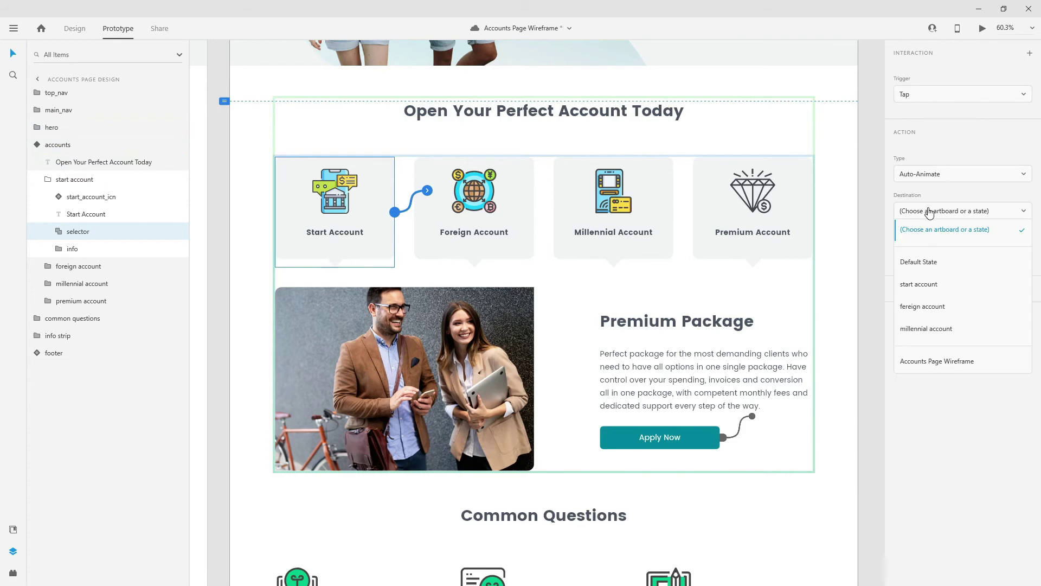
left_click(933, 284)
In the premium account state, wire the Foreign Account card's selector to auto-animate to the fereign account state on Tap
left_click(521, 191)
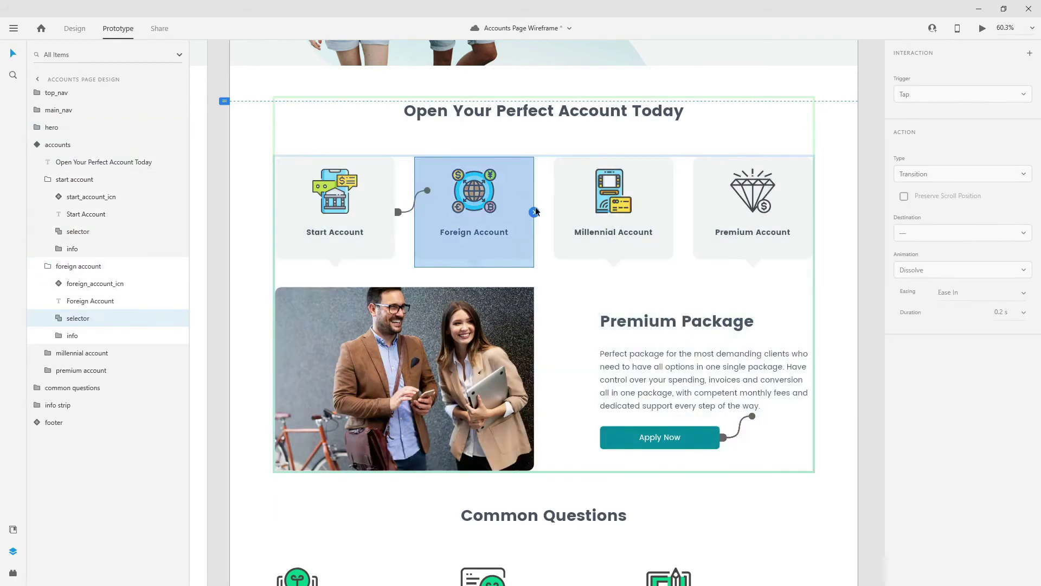
left_click(930, 216)
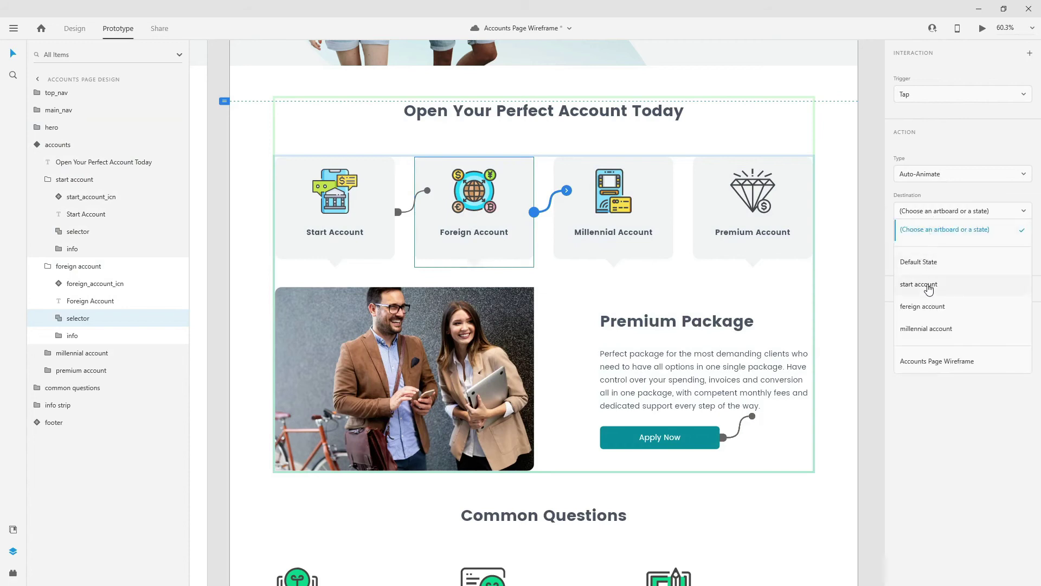
left_click(923, 307)
In the premium account state, wire the Millennial Account card's selector to auto-animate to the millennial account state on Tap
left_click(656, 214)
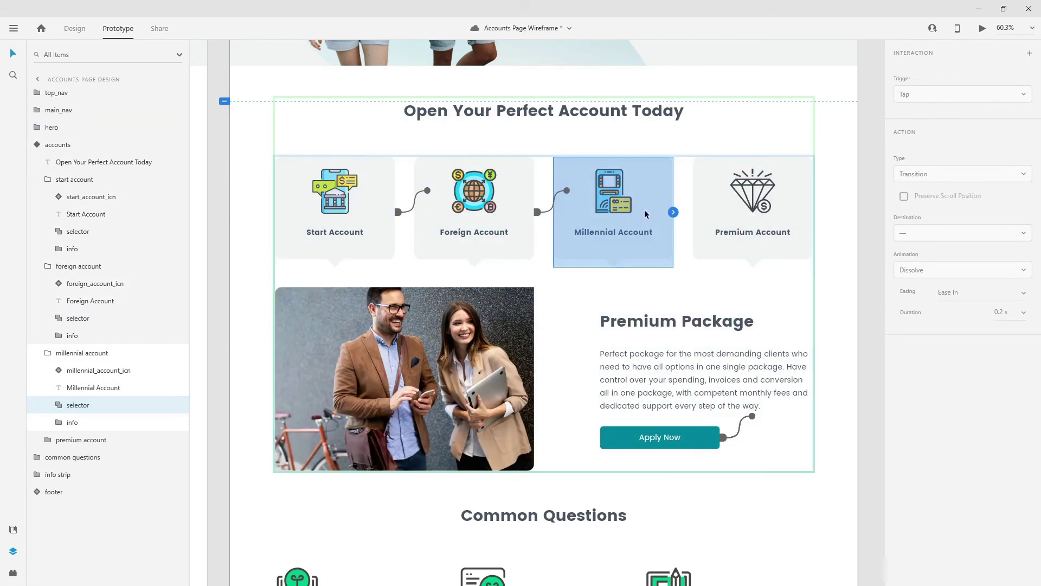
left_click(673, 212)
left_click(975, 212)
left_click(945, 329)
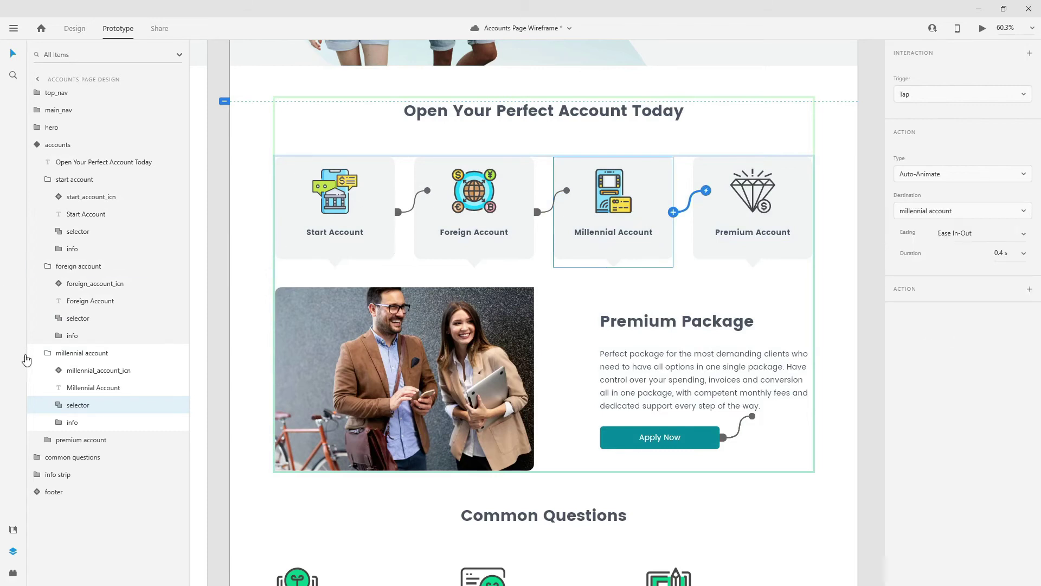
Collapse the accounts component's layer groups and switch the whole component to its start account state
left_click(48, 353)
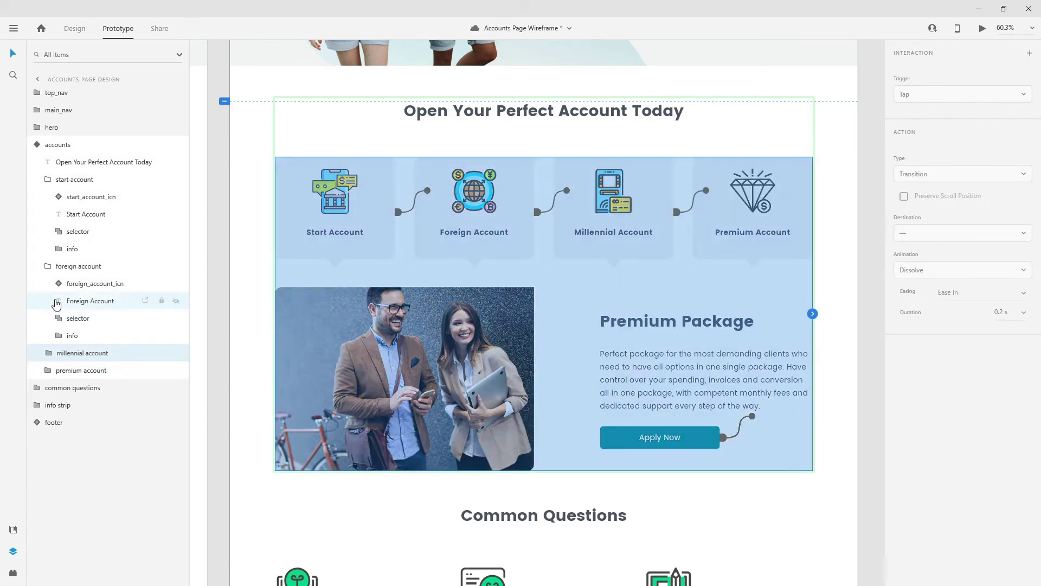
left_click(47, 266)
left_click(48, 179)
left_click(37, 145)
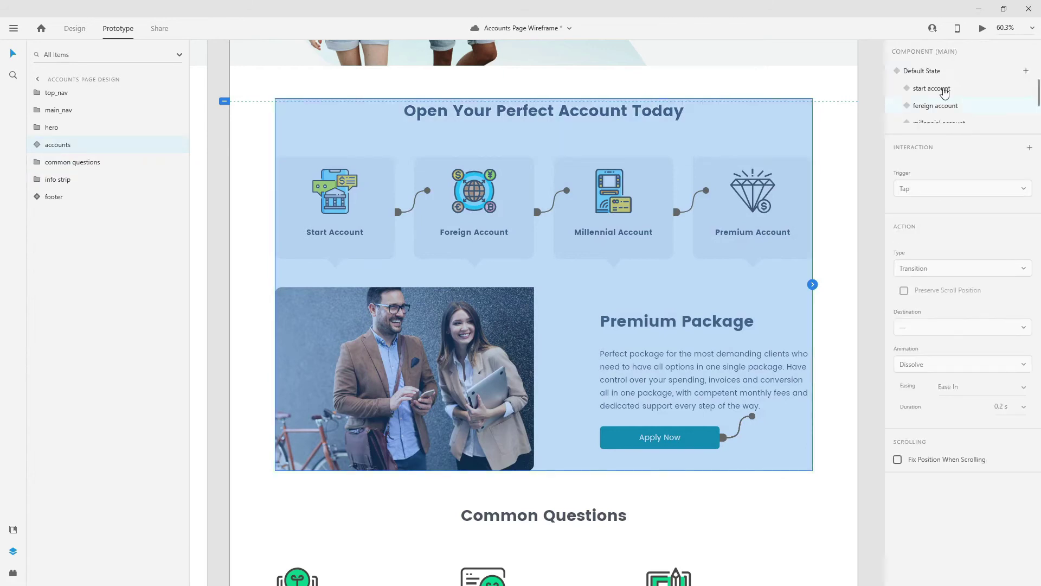
left_click(966, 97)
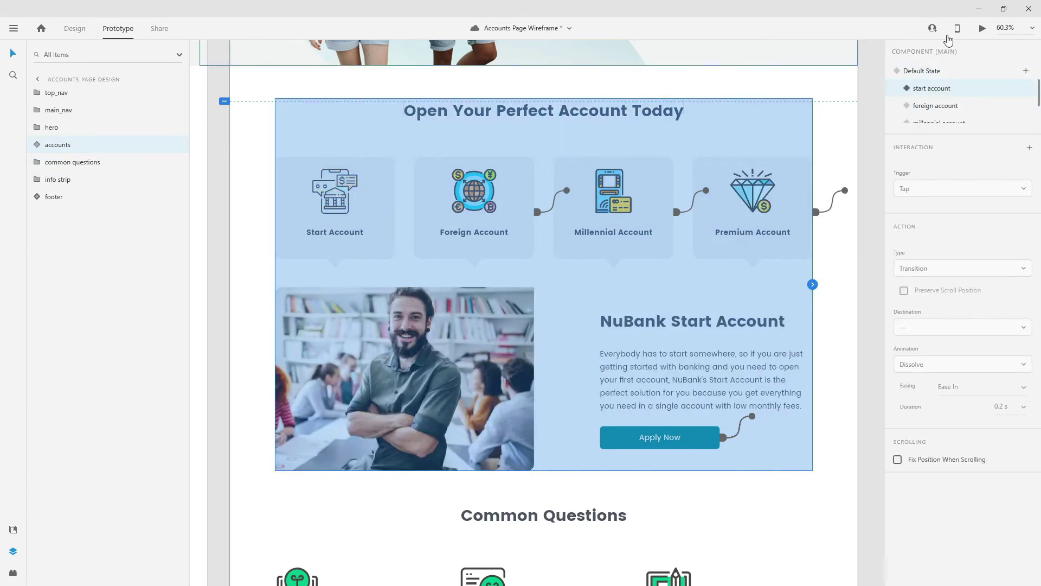
Preview the Accounts Page prototype and examine the page from the hero down to the account cards
left_click(983, 30)
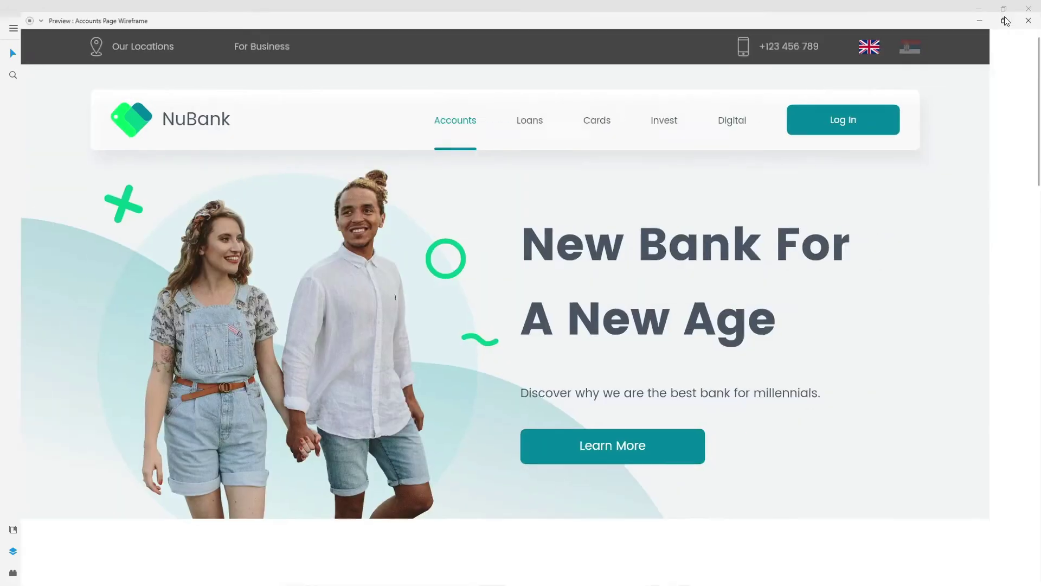
scroll(780, 243, "down", 7)
scroll(780, 244, "up", 10)
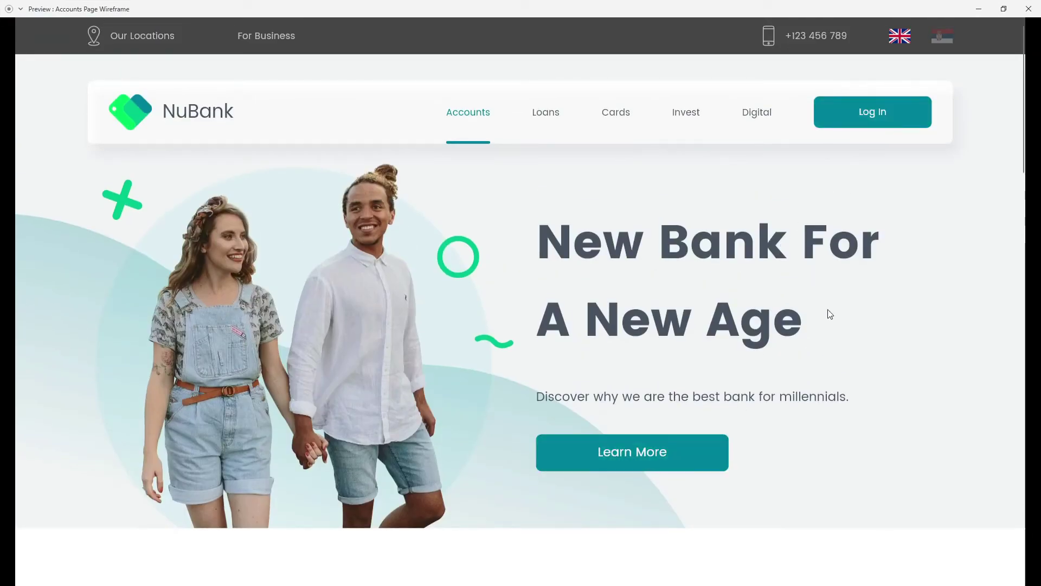
scroll(667, 112, "down", 5)
scroll(667, 112, "down", 2)
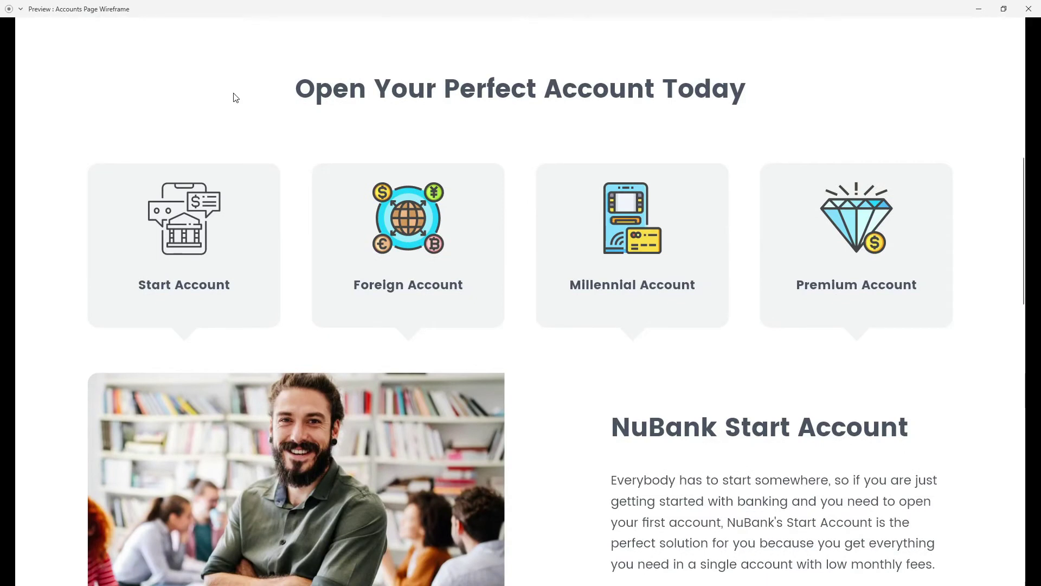
scroll(179, 120, "down", 2)
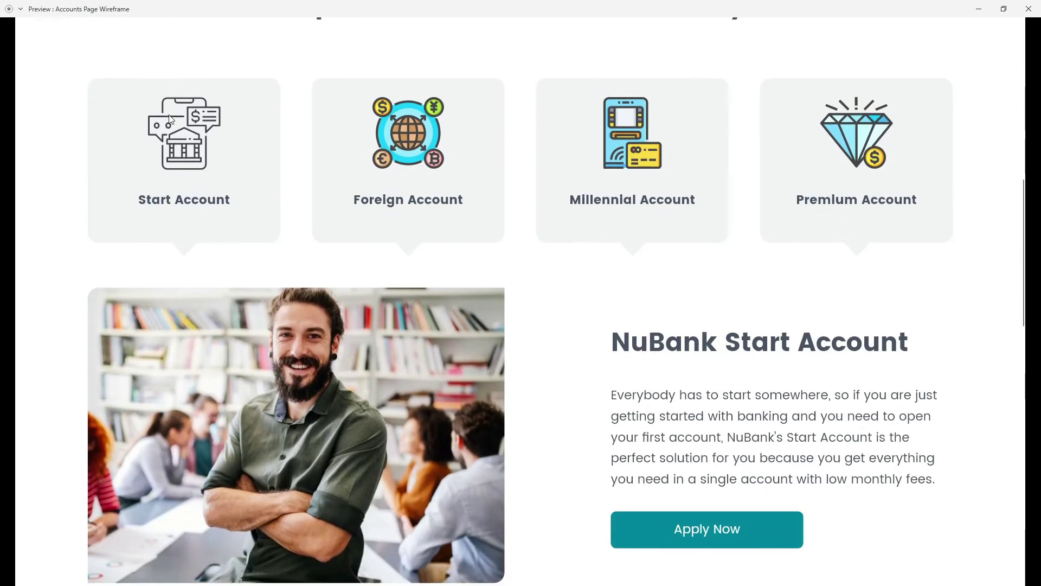
Test switching between the Foreign, Millennial, Premium and Start Account cards in the preview and close it
left_click(396, 146)
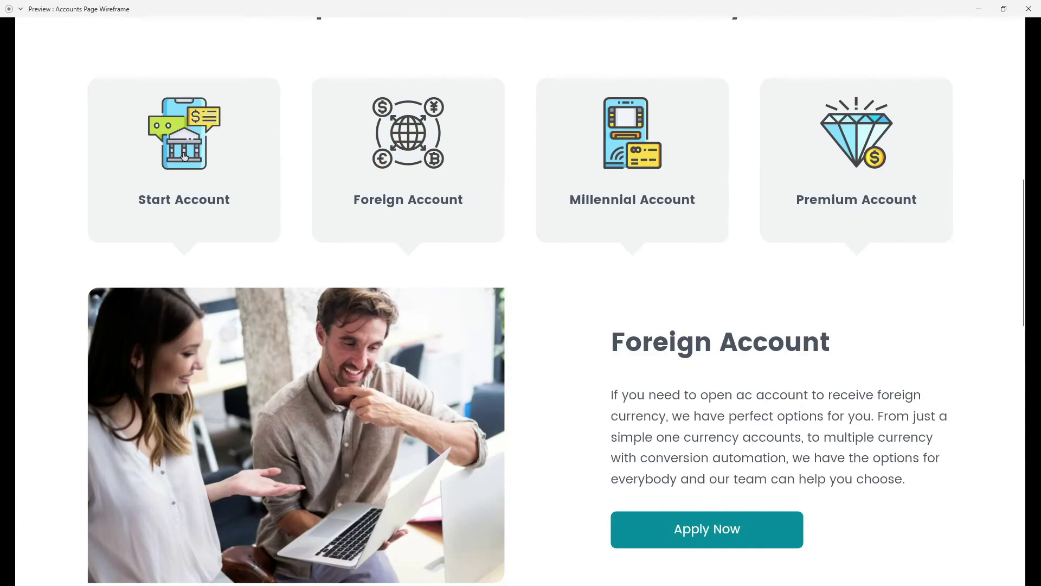
left_click(622, 138)
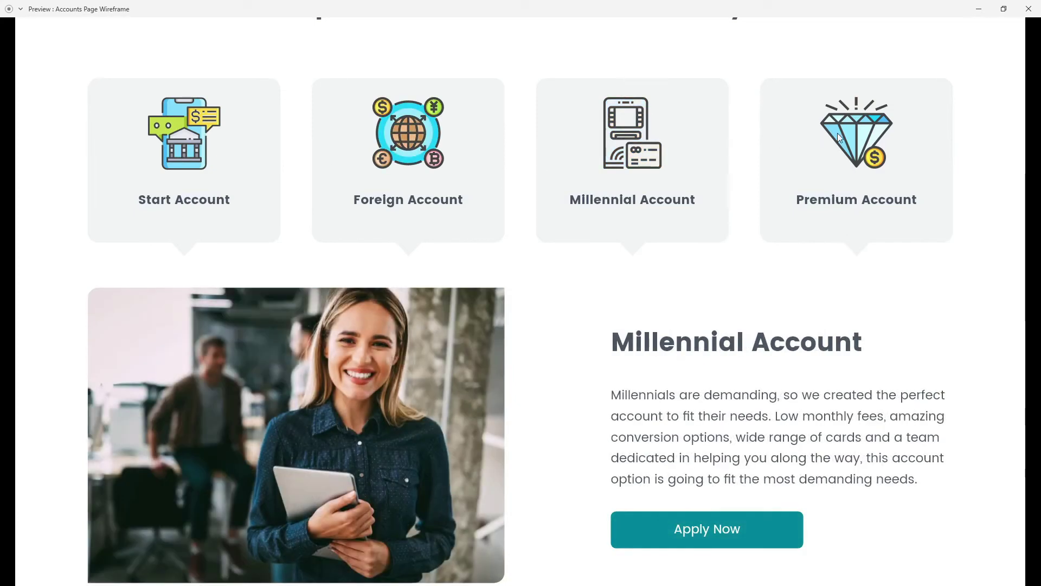
left_click(838, 137)
left_click(604, 150)
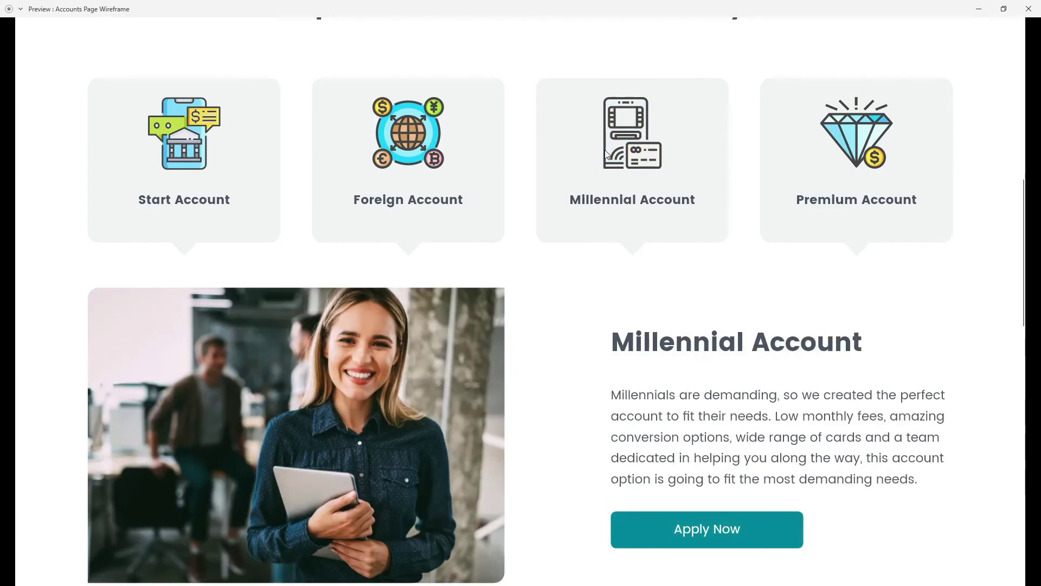
left_click(421, 156)
left_click(170, 137)
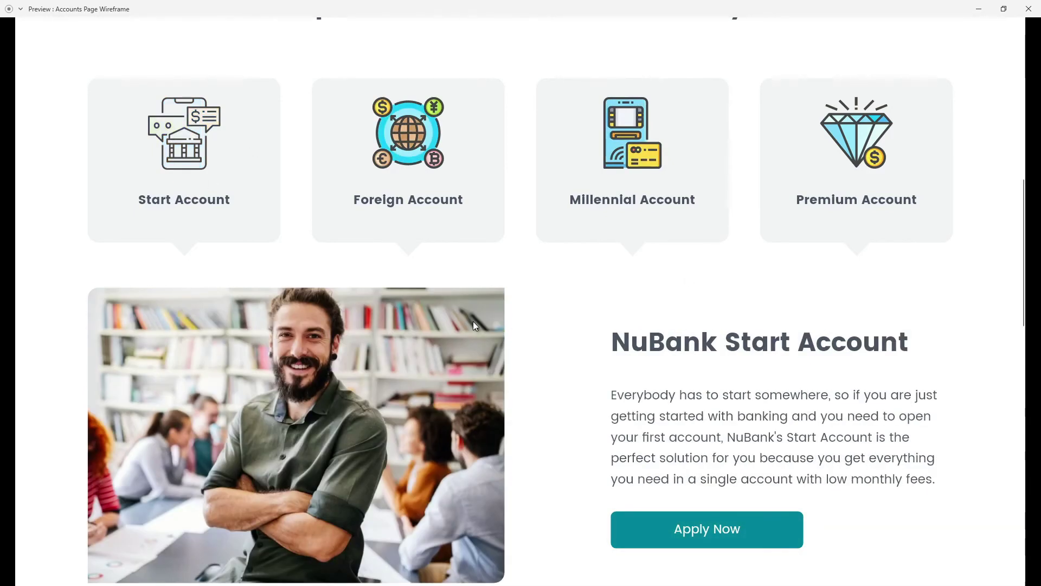
left_click(423, 157)
left_click(608, 159)
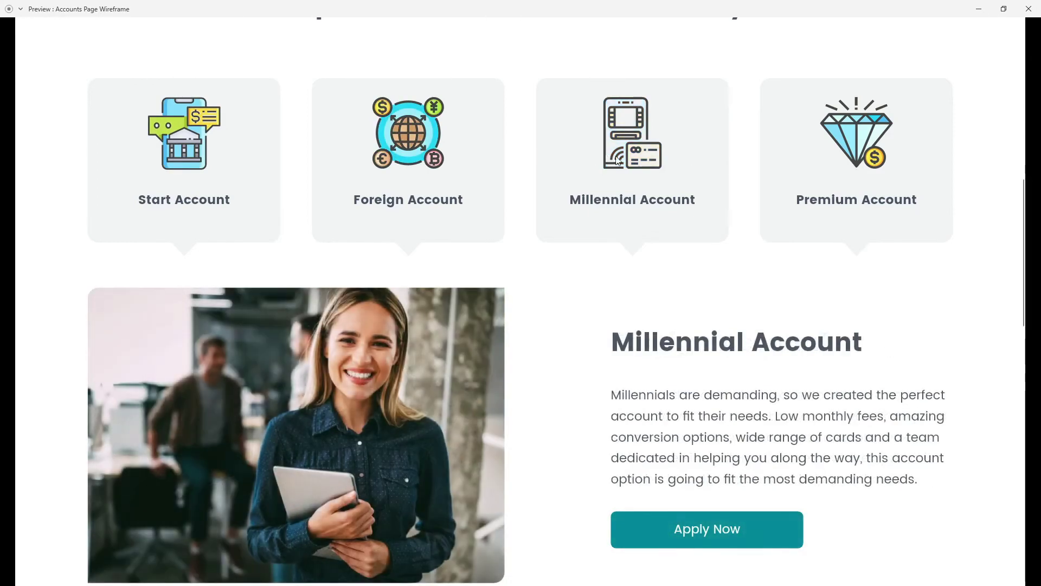
left_click(840, 148)
left_click(656, 151)
left_click(881, 139)
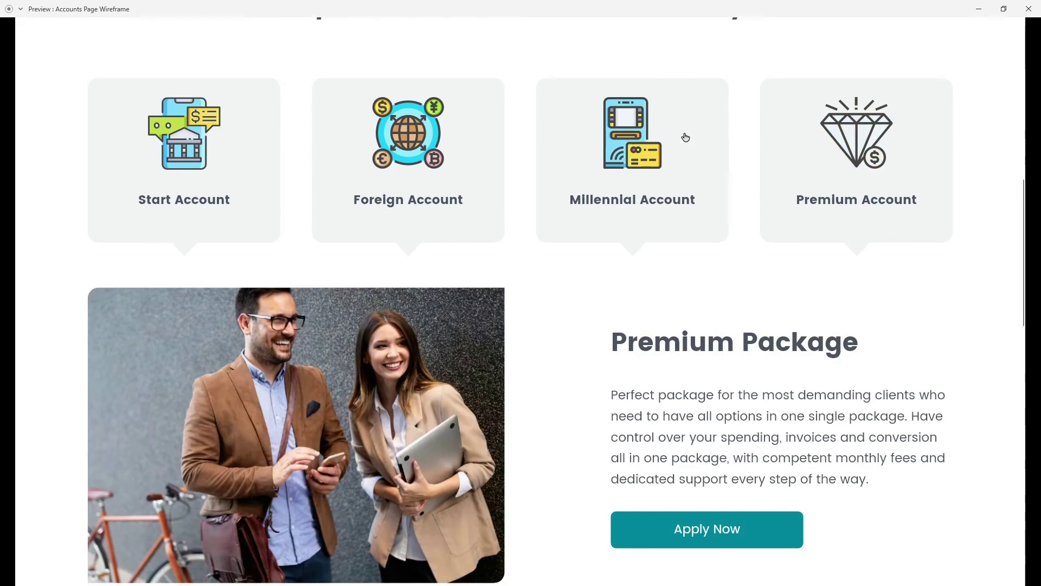
left_click(633, 135)
left_click(419, 157)
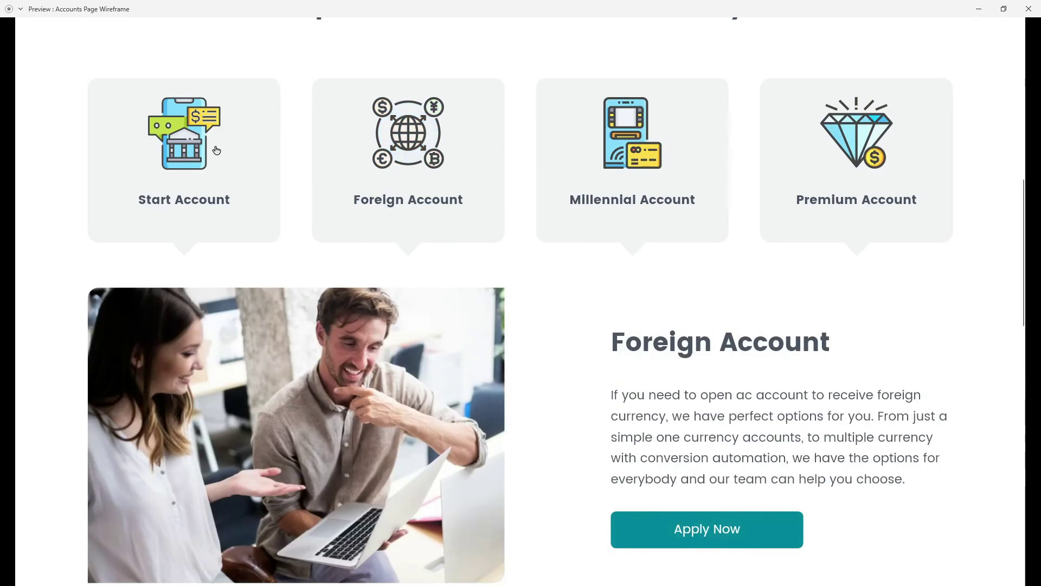
left_click(216, 150)
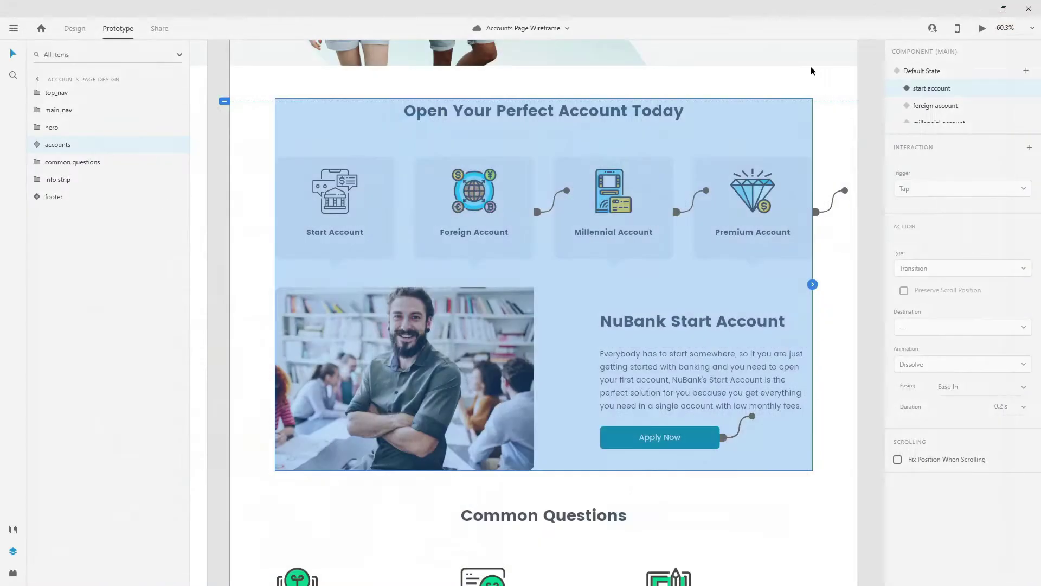
left_click(1029, 8)
In Design mode, open the main component of the Apply Now button nested in the start account info
left_click(74, 28)
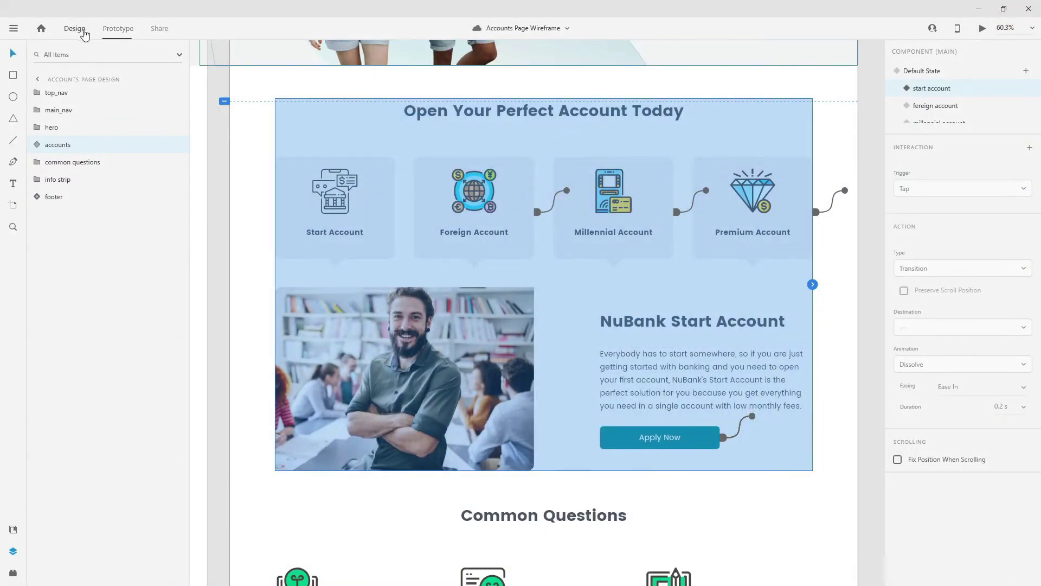
scroll(616, 248, "down", 3)
scroll(680, 324, "down", 1)
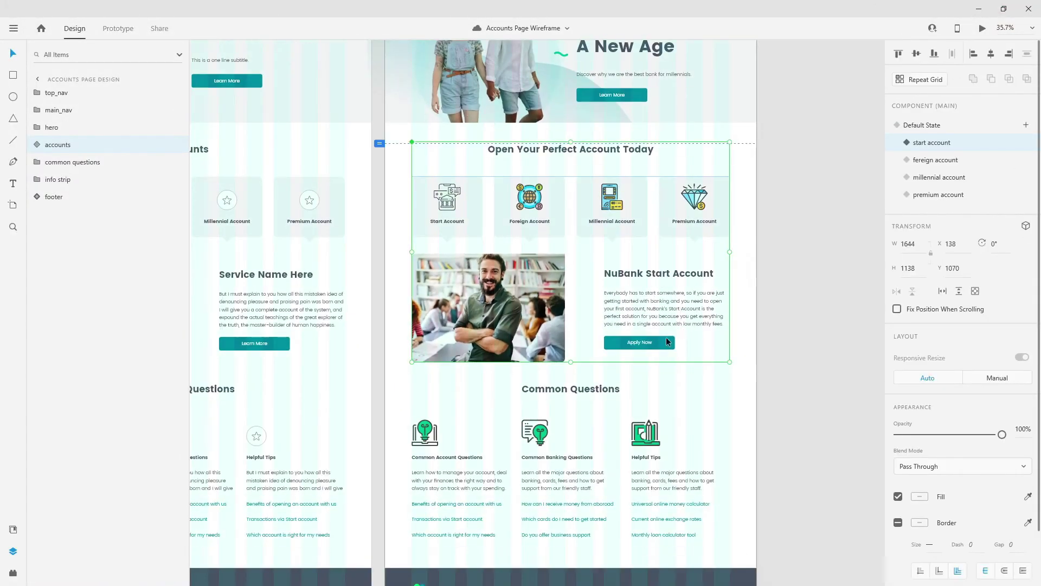
double_click(666, 337)
double_click(666, 337)
double_click(666, 344)
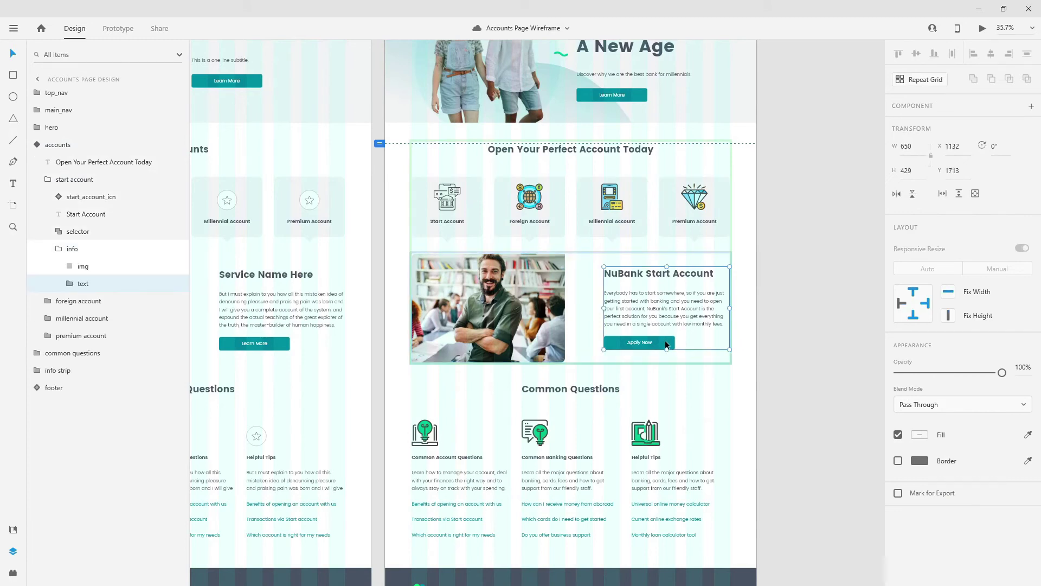
double_click(666, 344)
right_click(666, 344)
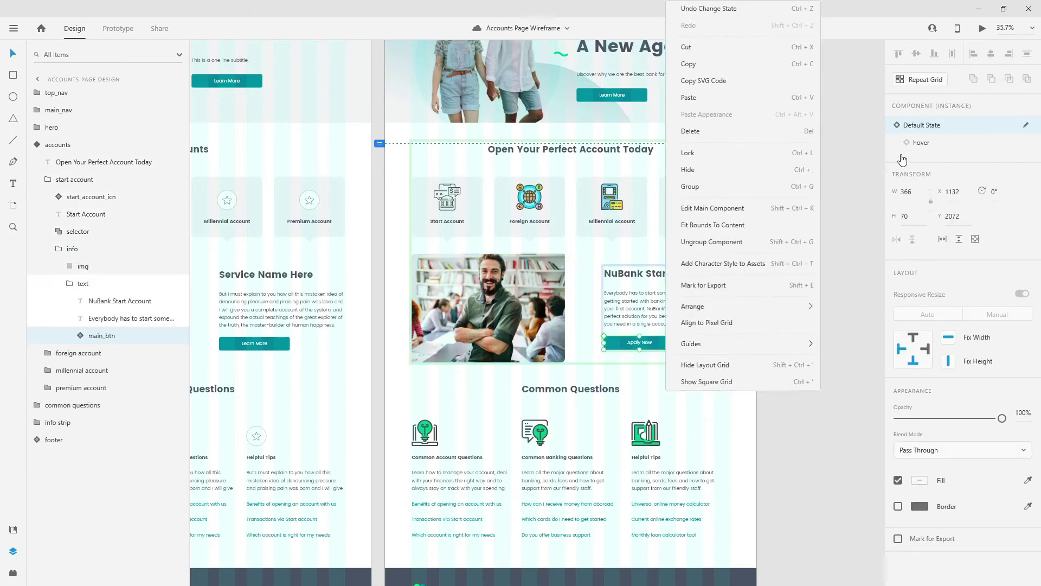
left_click(1027, 127)
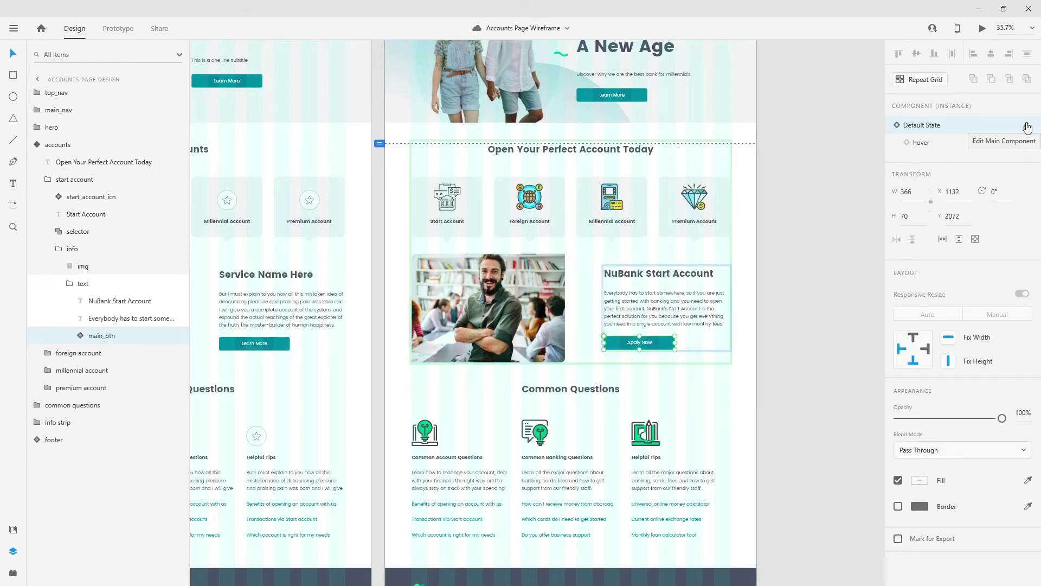
left_click(1027, 127)
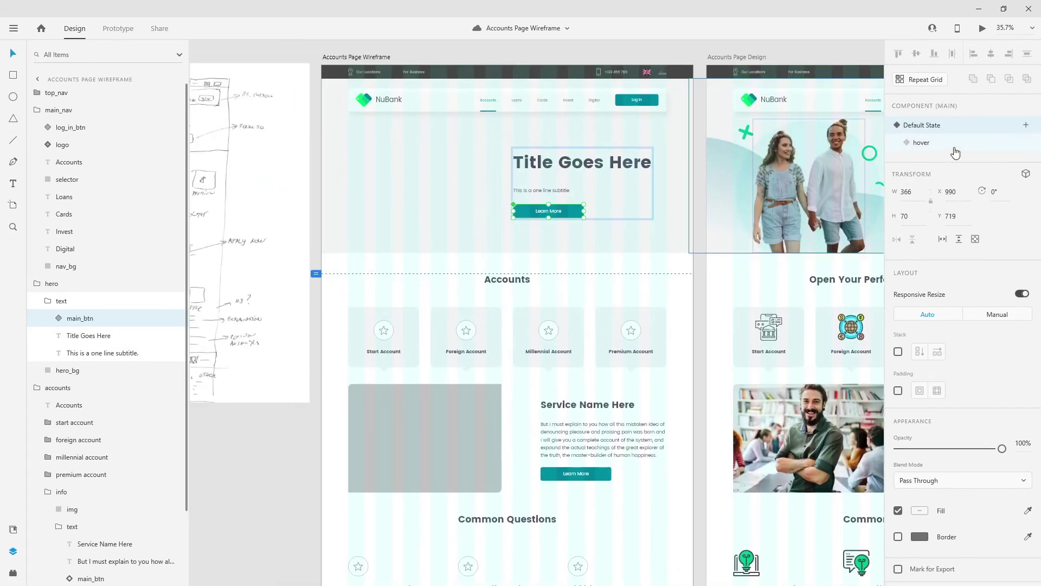
Compare the main button component's hover state with its default state, leaving it on Default State
left_click(954, 147)
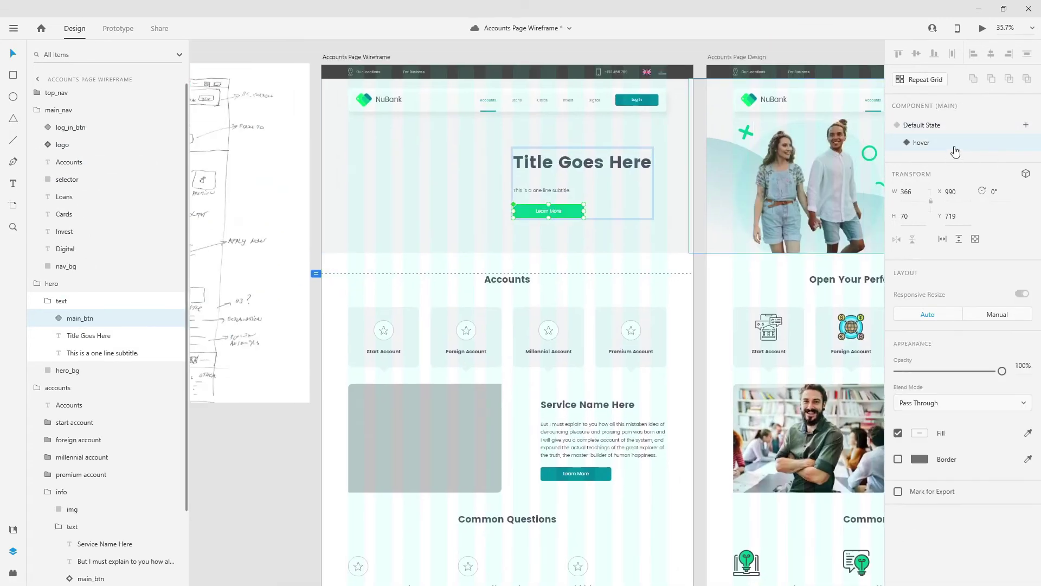
scroll(545, 170, "up", 5)
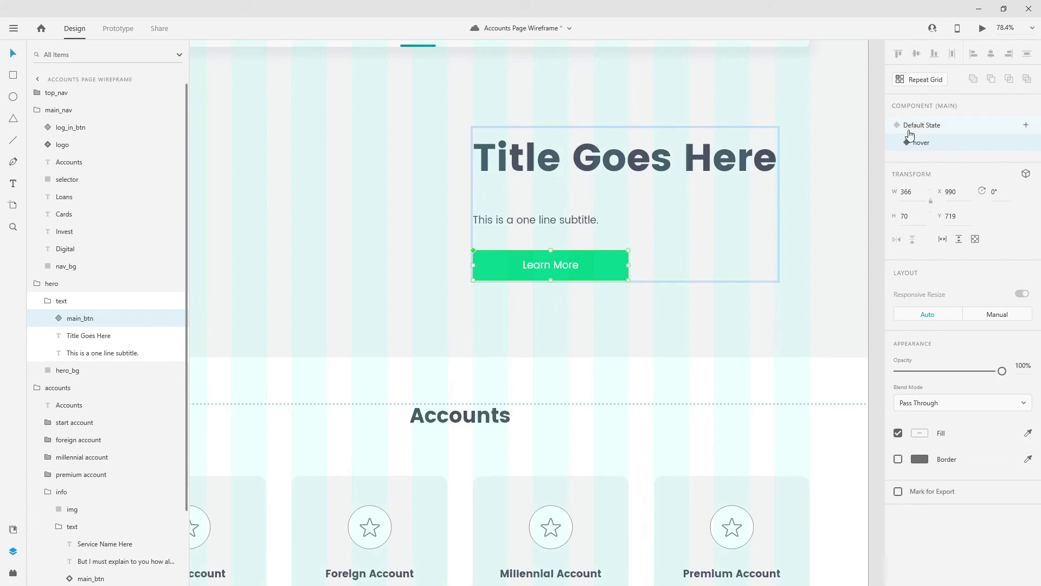
left_click(928, 126)
left_click(930, 144)
left_click(933, 133)
Select the Apply Now button instance below the NuBank Start Account text on the Accounts Page Design artboard
scroll(441, 216, "down", 5)
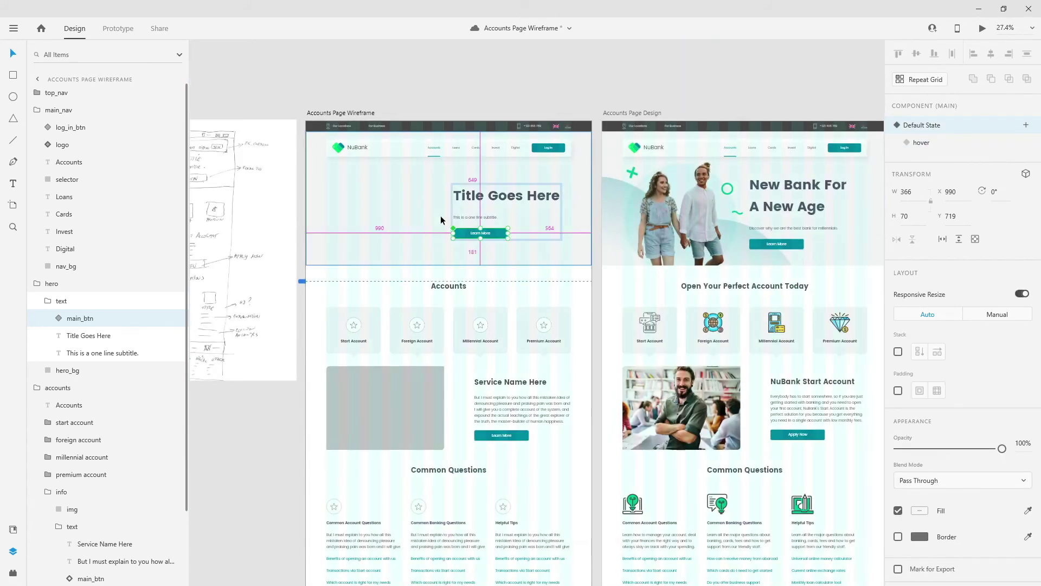
scroll(477, 219, "down", 2)
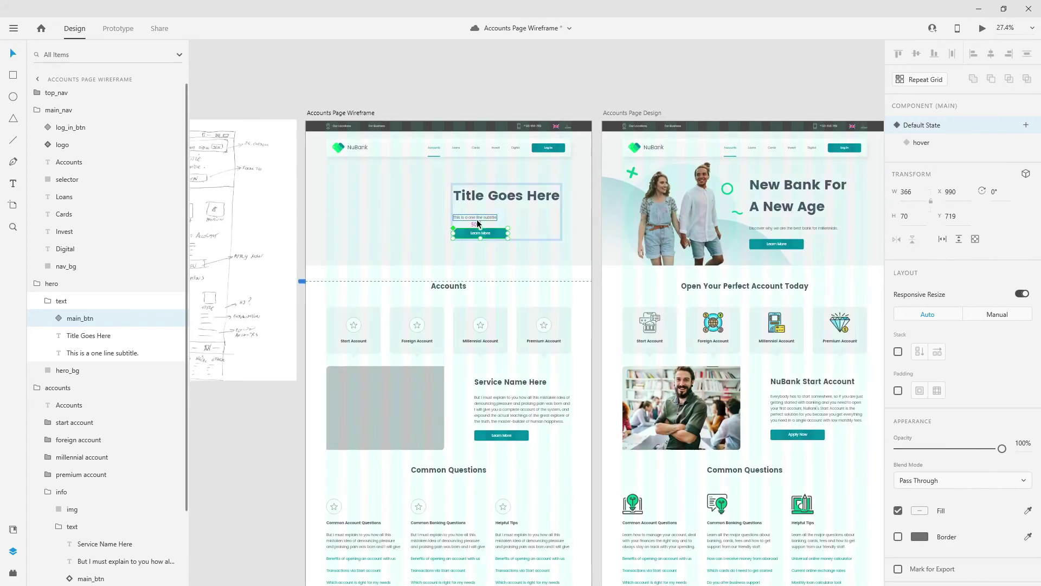
scroll(788, 437, "up", 9)
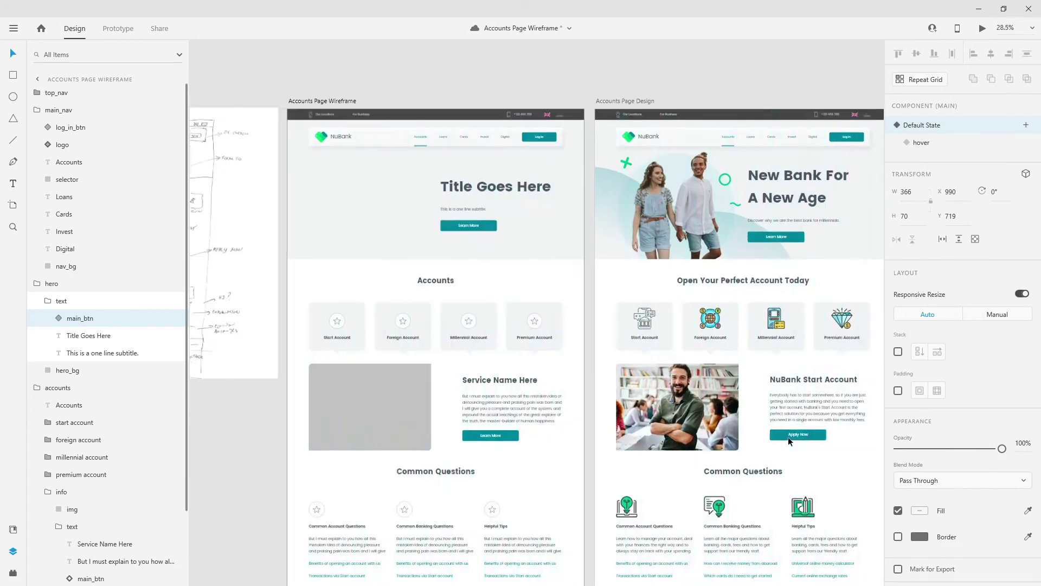
scroll(842, 440, "up", 2)
left_click_drag(853, 467, 602, 405)
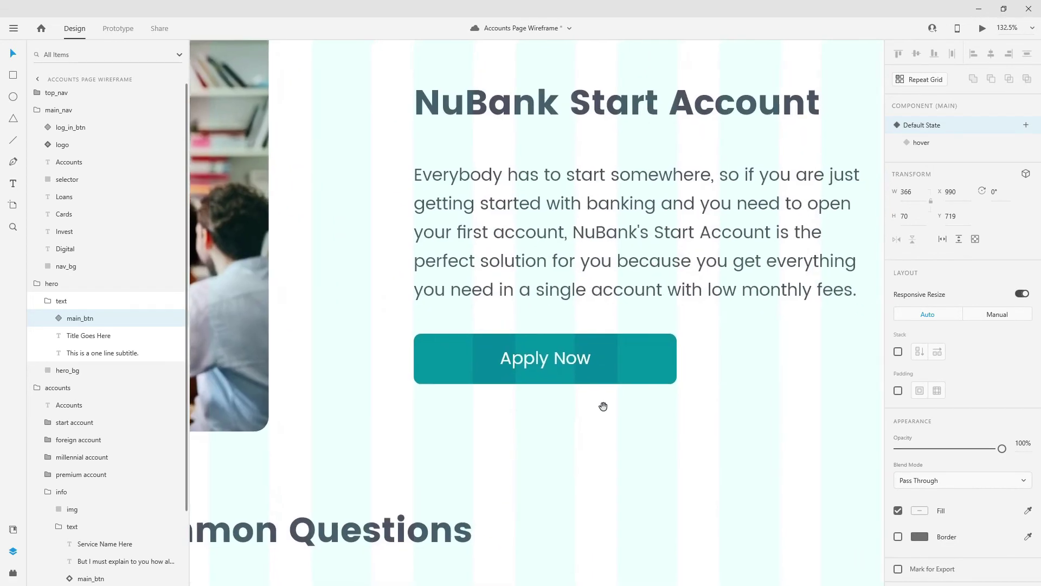
left_click(565, 359)
double_click(565, 359)
double_click(565, 359)
double_click(566, 359)
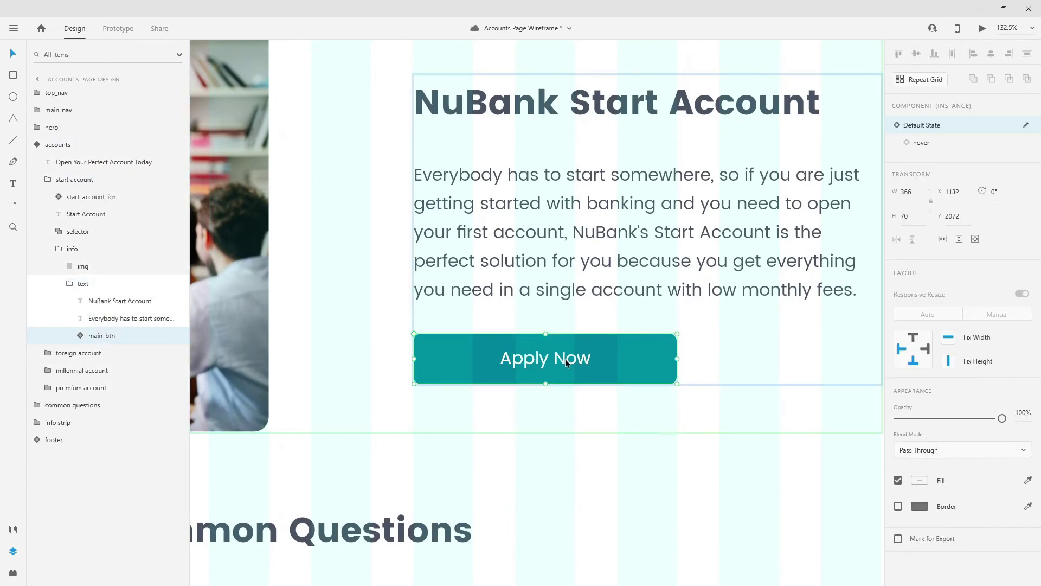
Inspect the editable label inside the Apply Now button and reselect its main_btn instance
double_click(565, 359)
left_click(565, 359)
left_click(565, 359)
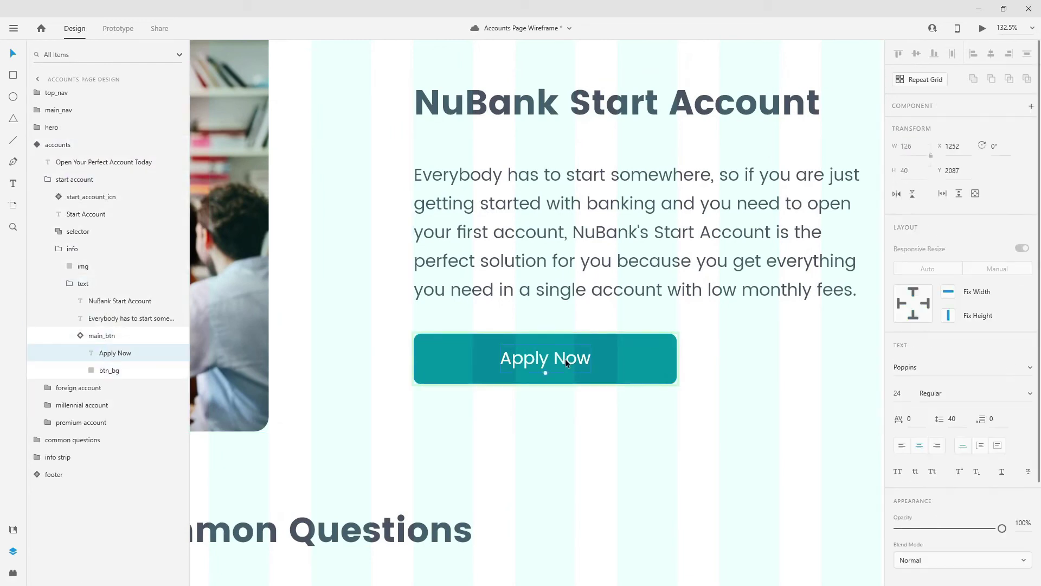
double_click(565, 359)
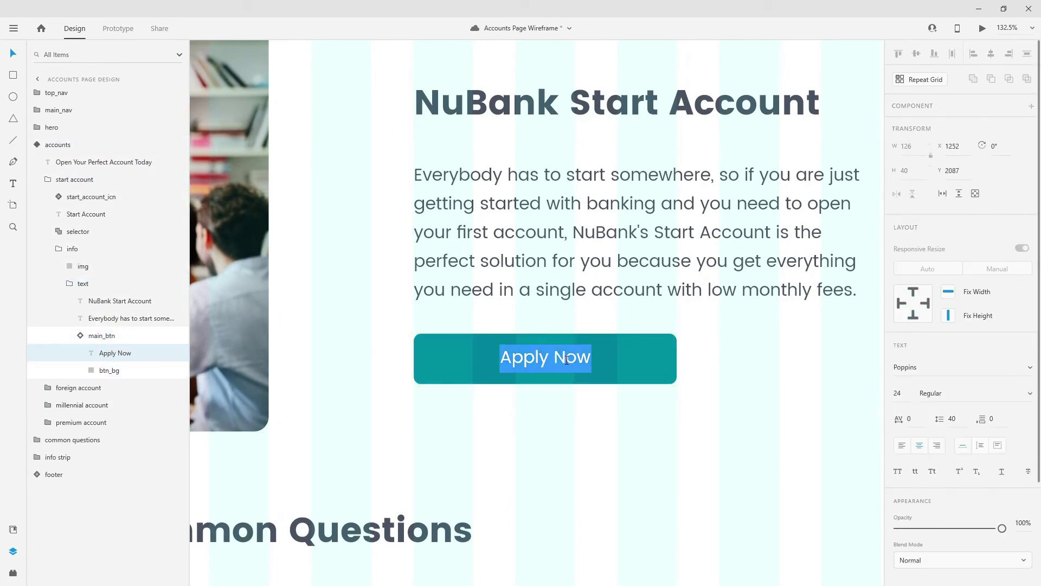
left_click(101, 336)
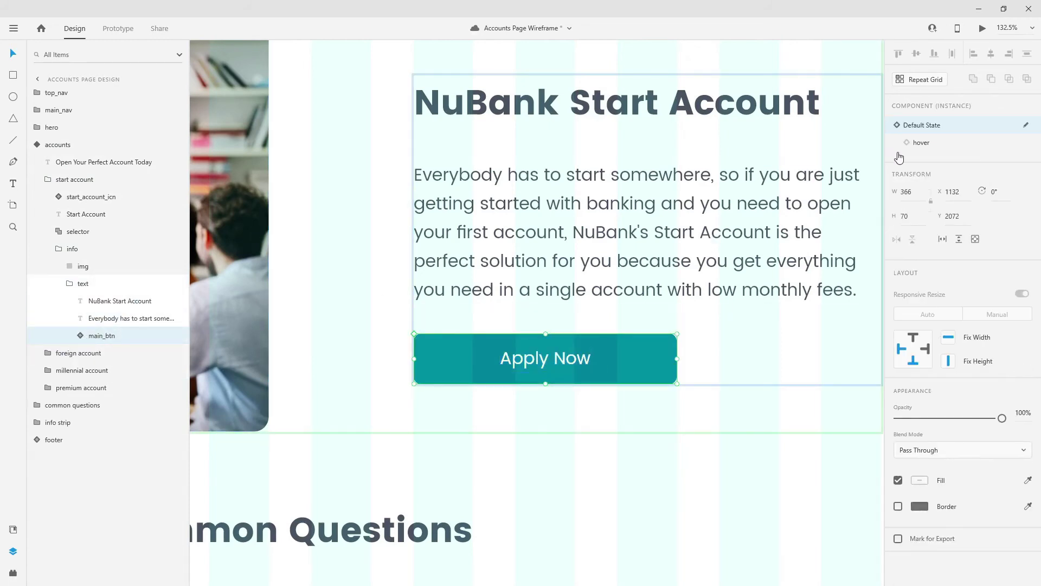
Check the hover state and label of the Apply Now button instance, leaving the button on Default State
left_click(917, 143)
double_click(546, 357)
type("Apply Now")
key("Escape")
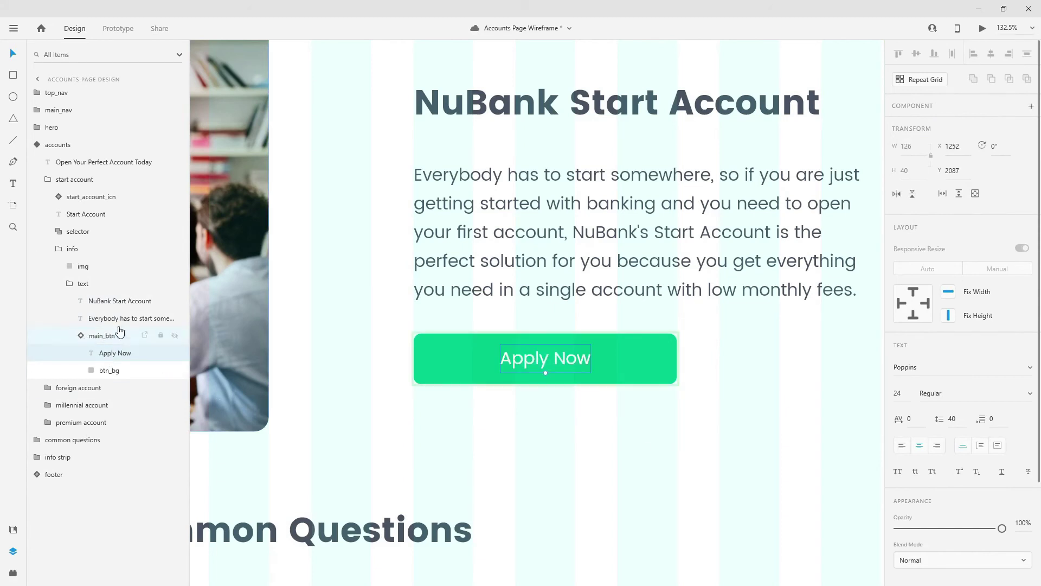
left_click(80, 335)
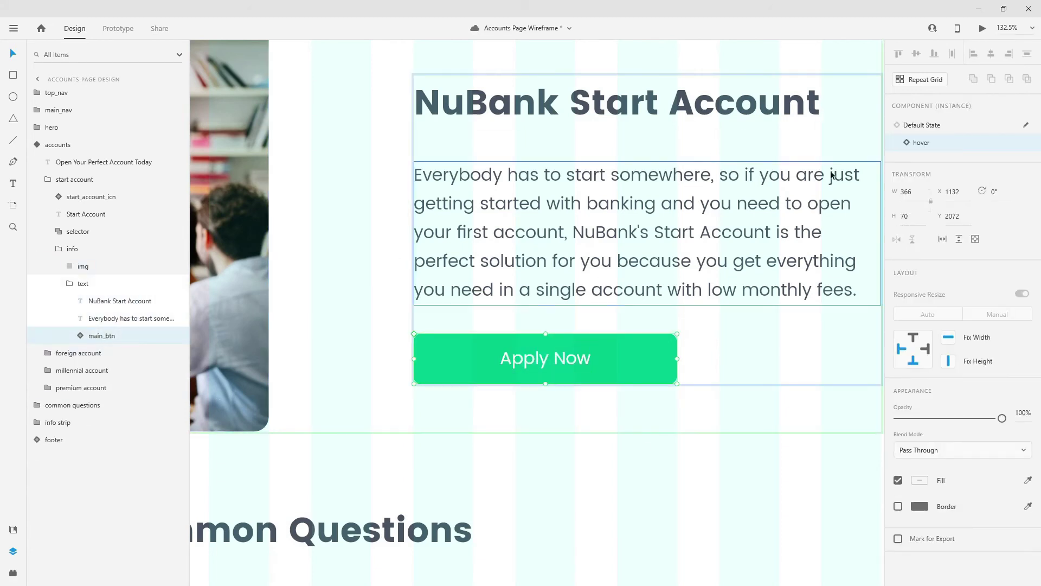
left_click(922, 126)
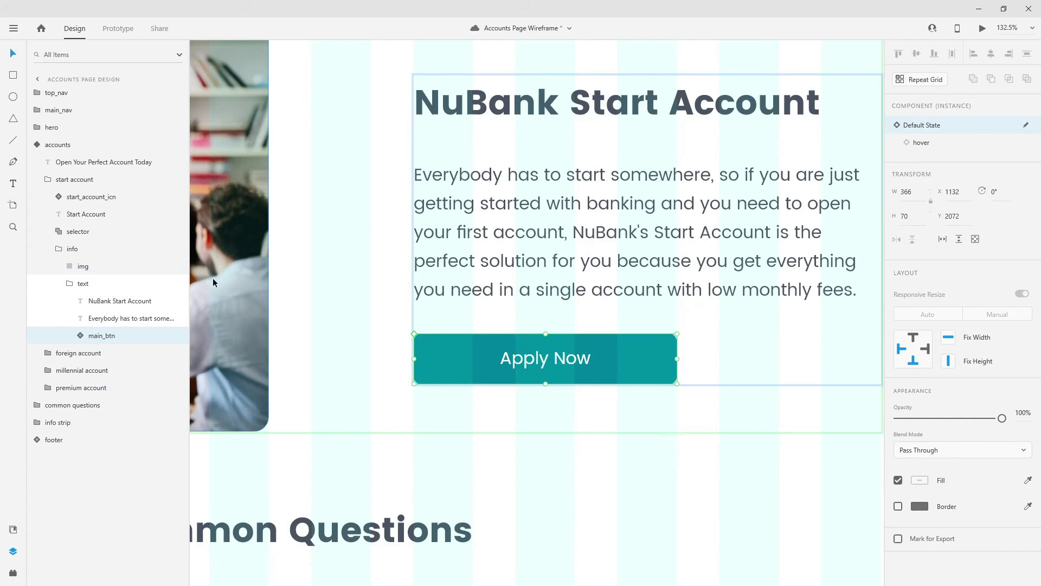
Replace the main_btn in the foreign account's text group with the copied Apply Now button, collapsing the account's layers when done
left_click(73, 283)
left_click(63, 248)
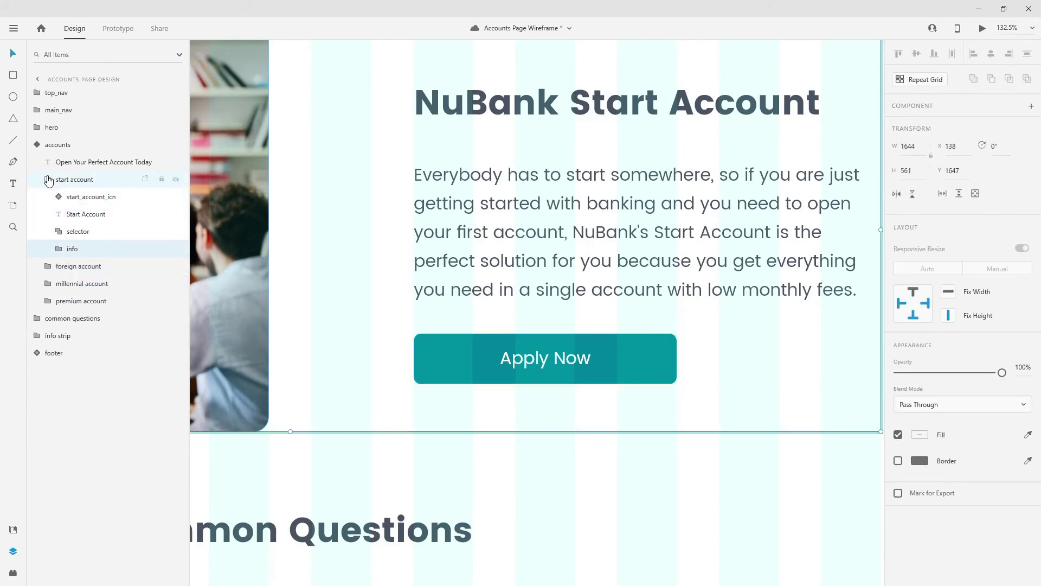
left_click(50, 179)
left_click(47, 230)
left_click(48, 213)
left_click(47, 197)
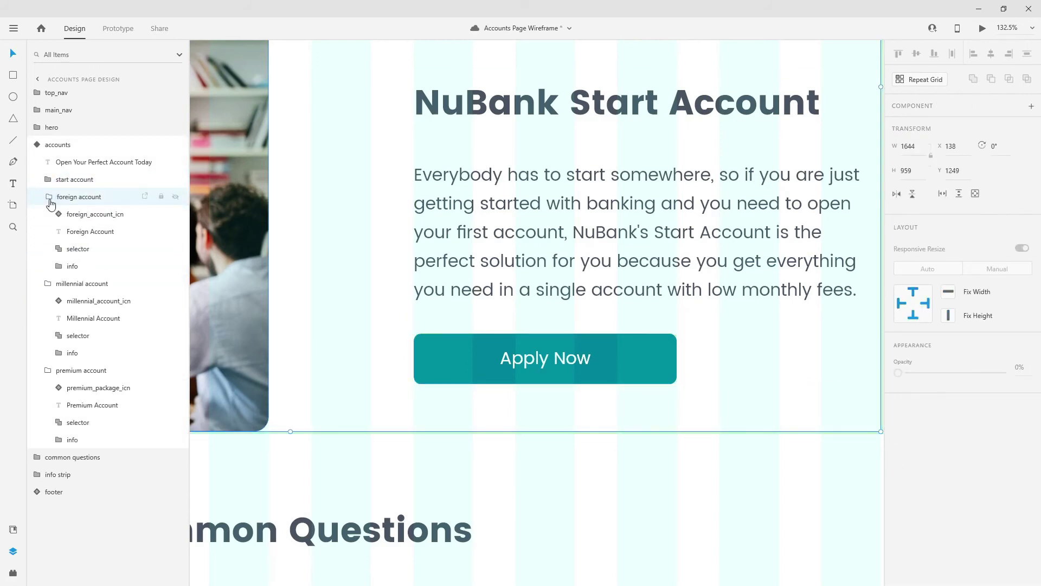
left_click(60, 267)
left_click(78, 302)
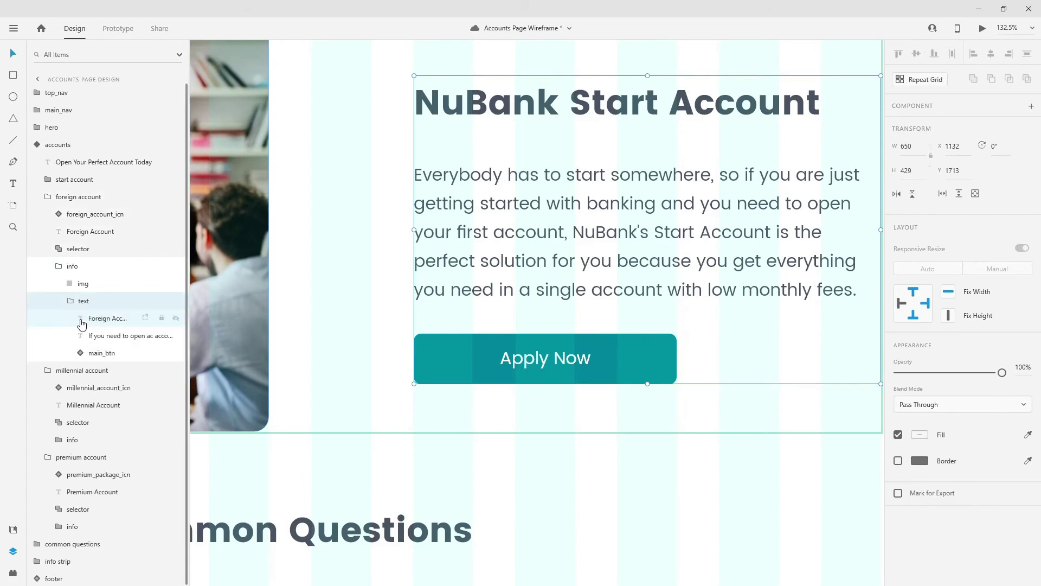
mouse_move(100, 354)
left_mouse_down()
mouse_move(103, 319)
mouse_move(106, 368)
left_mouse_up()
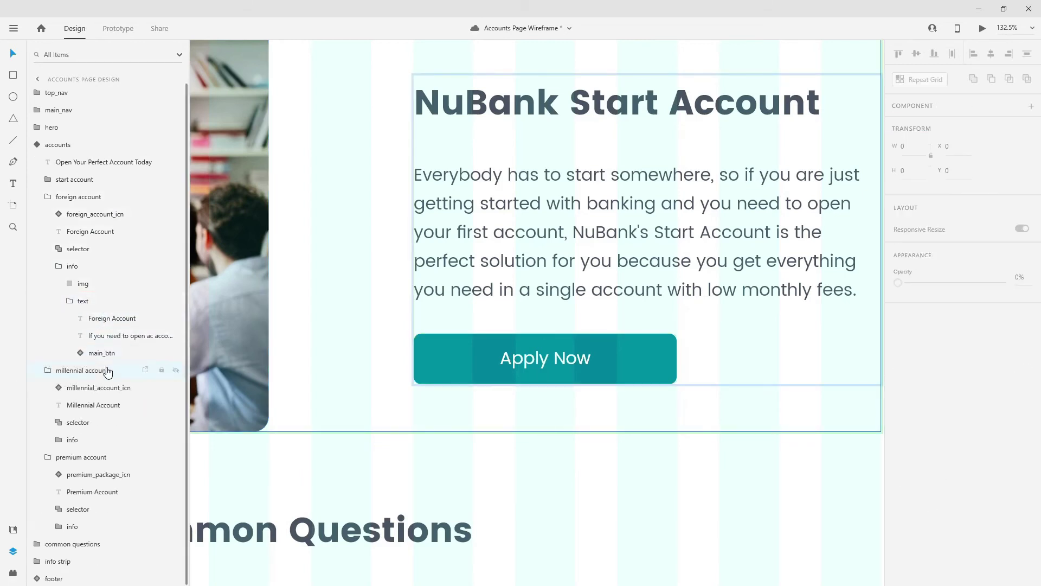
left_click(71, 301)
left_click(54, 265)
left_click(44, 196)
Replace the main_btn in the millennial account's text group with the copied Apply Now button and collapse that account's layers
left_click(78, 197)
left_click(59, 283)
left_click(69, 319)
left_click(83, 318)
left_click(101, 372)
key("ctrl+v")
left_click_drag(100, 339, 104, 384)
key("Delete")
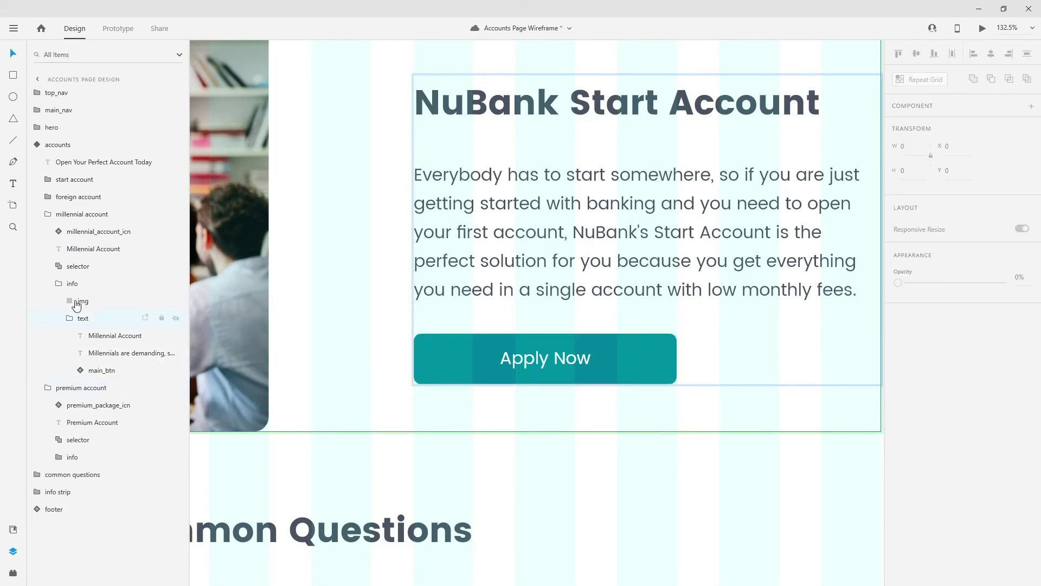
left_click(69, 318)
left_click(59, 283)
left_click(48, 214)
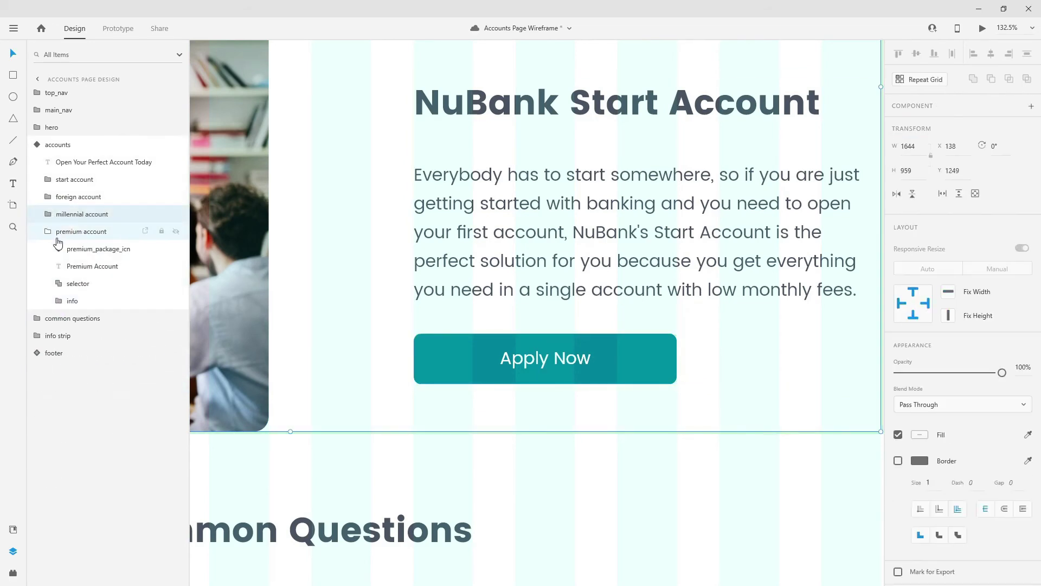
Paste the Apply Now button into the premium account's text group, delete the duplicate main_btn, and collapse the accounts layers
left_click(58, 300)
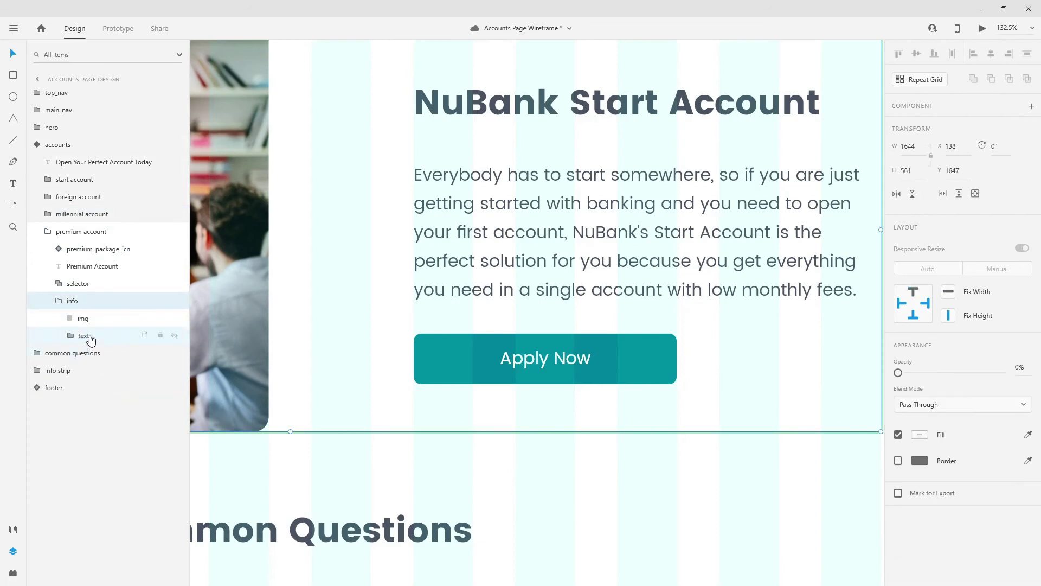
left_click(83, 336)
left_click(70, 336)
left_click(108, 388)
mouse_move(108, 388)
left_mouse_down()
mouse_move(101, 358)
mouse_move(103, 401)
left_mouse_up()
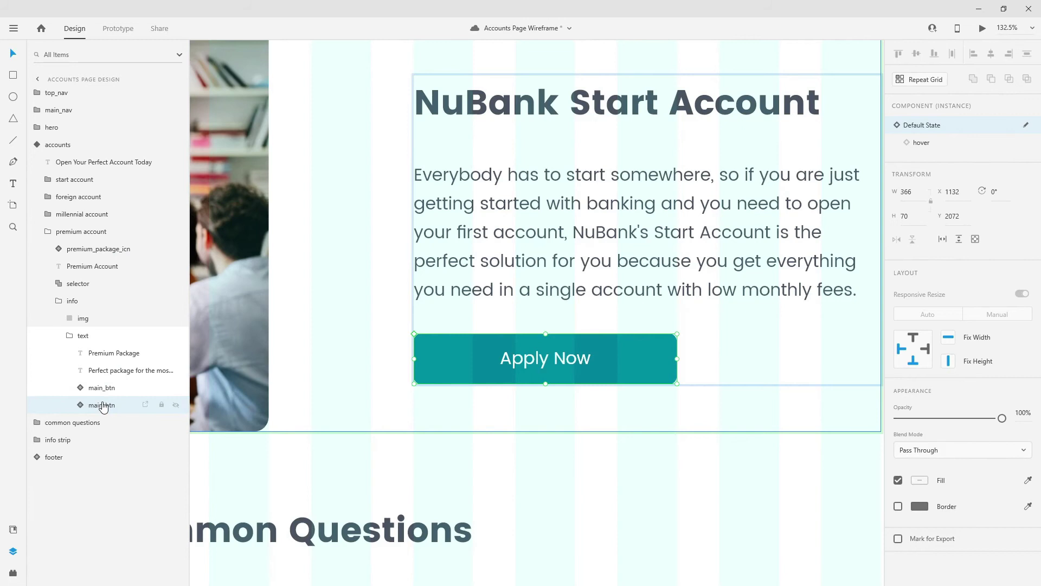
key("Delete")
left_click(70, 335)
left_click(66, 300)
left_click(59, 300)
left_click(54, 237)
left_click(50, 144)
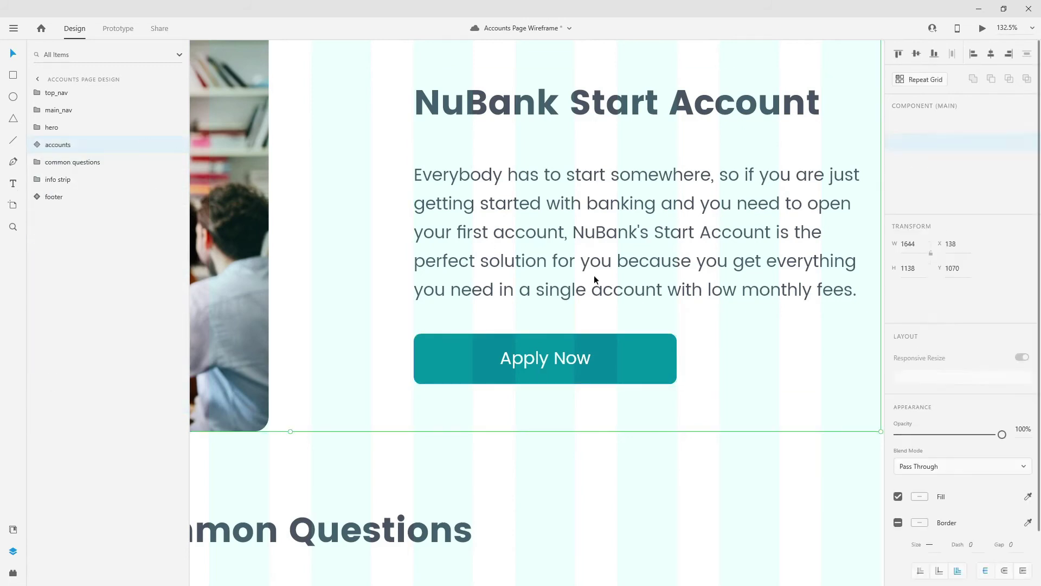
Preview the accounts page to check the Apply Now hover effect and the navigation's scrolling behaviour, closing the preview when done
scroll(633, 292, "down", 5)
scroll(643, 301, "down", 2)
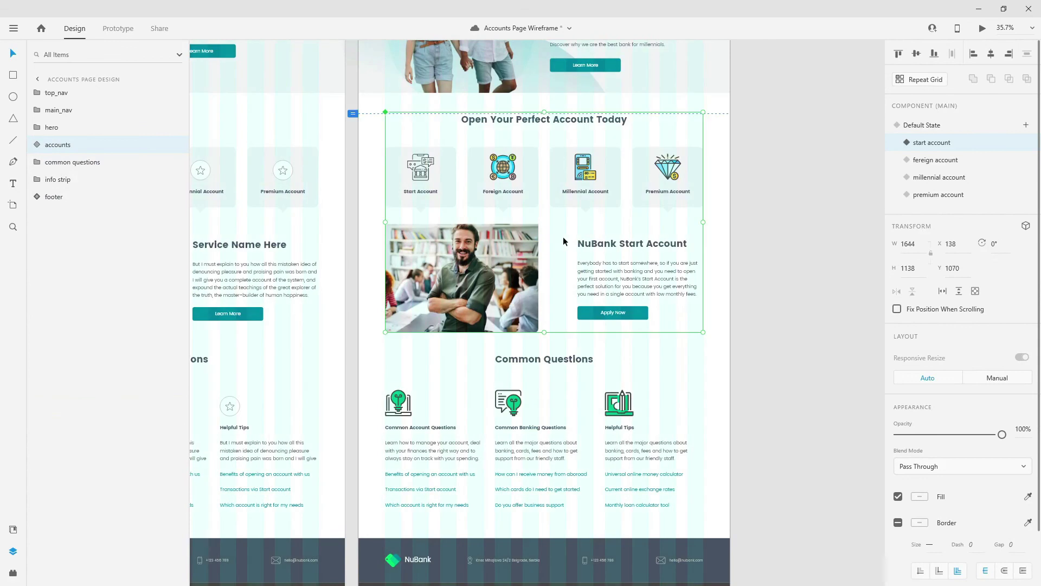
left_click(981, 31)
scroll(593, 299, "down", 10)
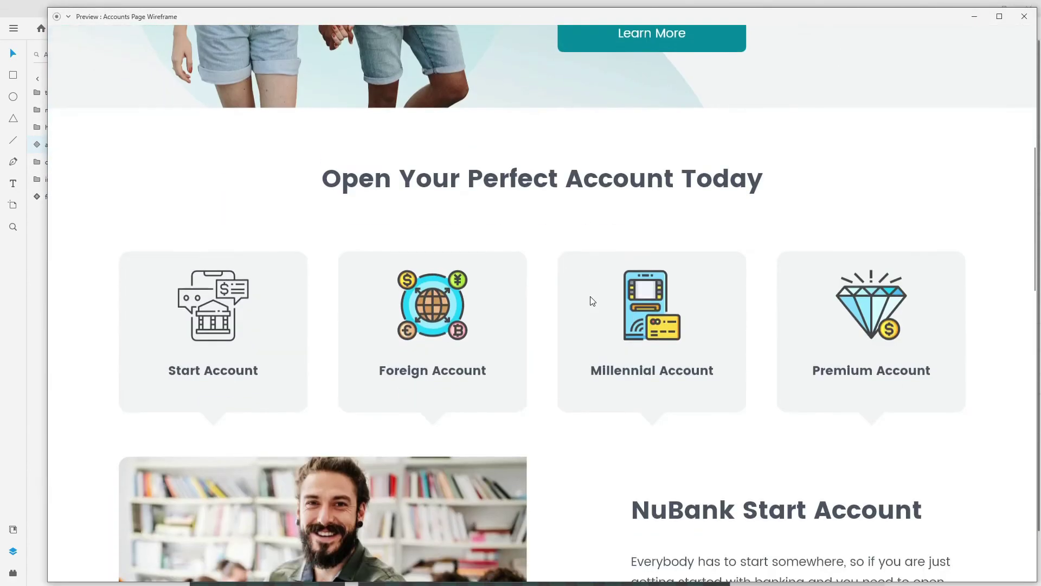
scroll(594, 297, "up", 2)
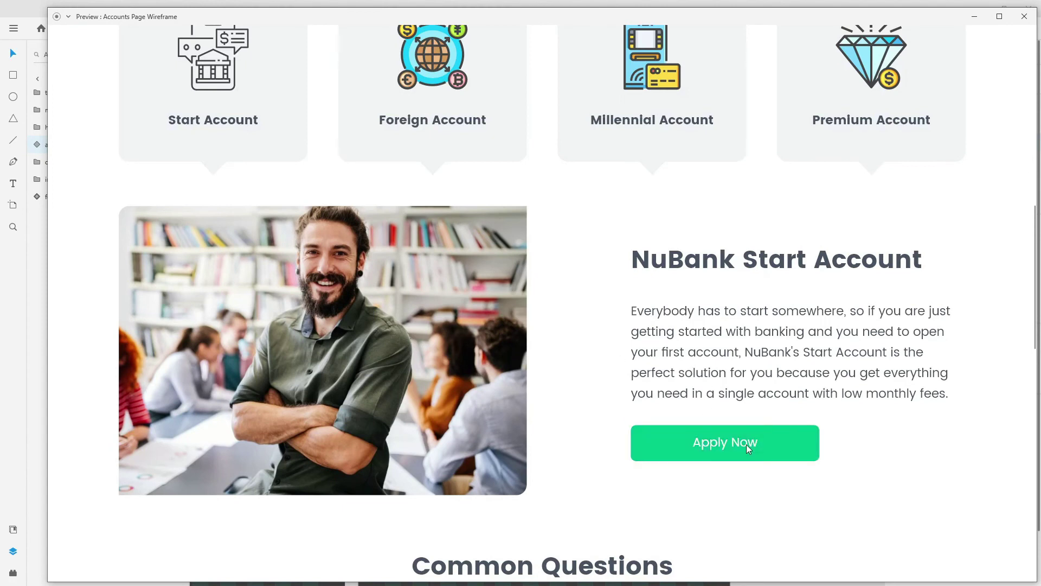
scroll(754, 447, "up", 10)
scroll(757, 452, "up", 5)
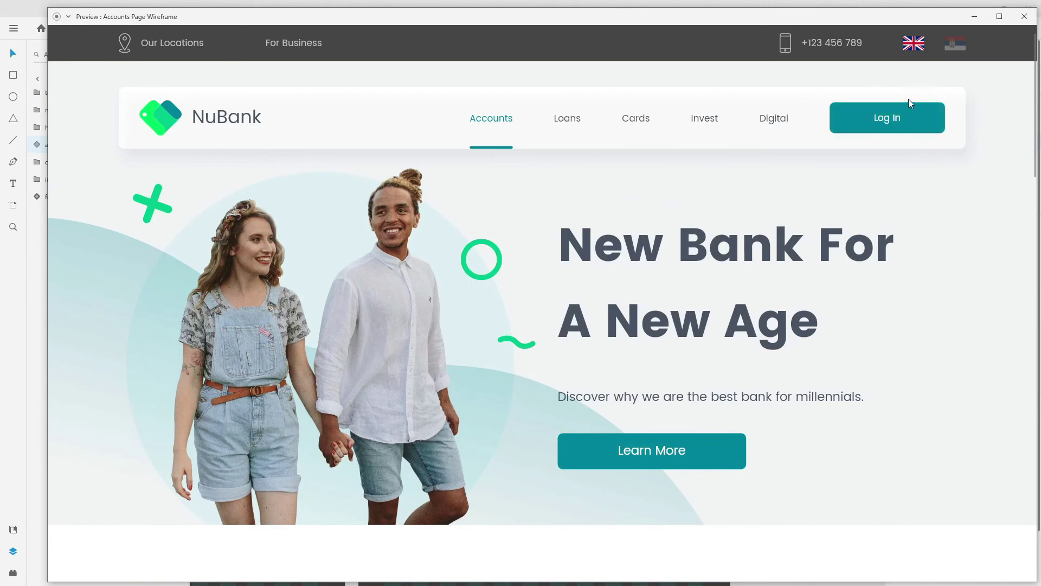
scroll(904, 122, "down", 15)
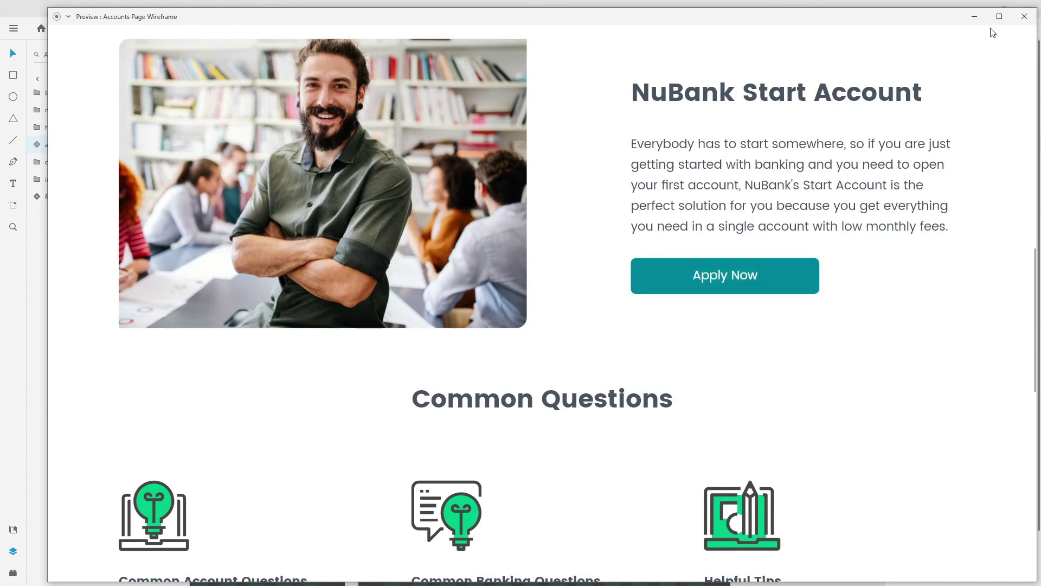
left_click(1024, 16)
Fix the position of the main_nav group when scrolling on the Accounts Page Design artboard
scroll(771, 251, "up", 2)
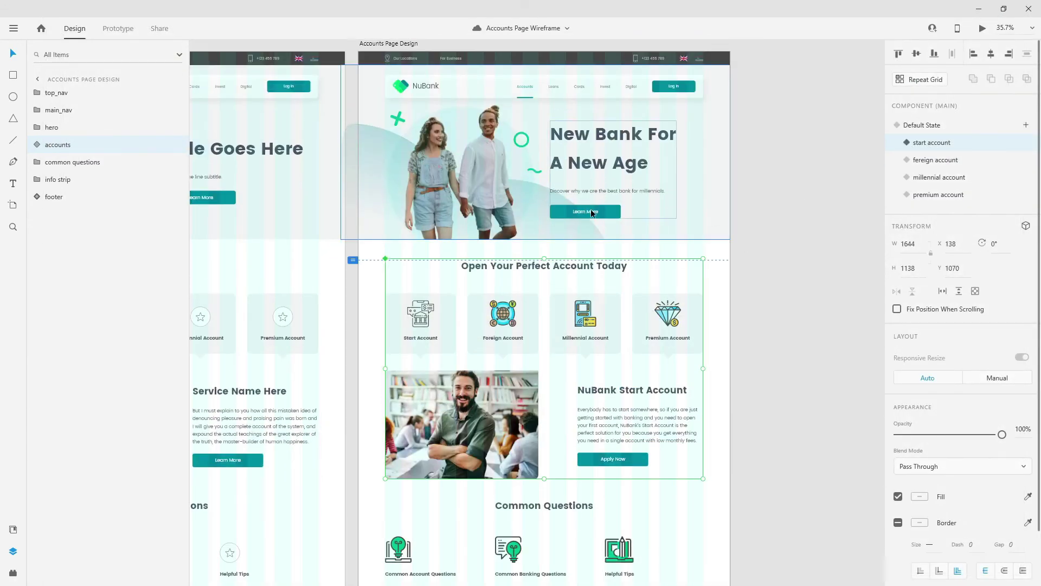
left_click(477, 86)
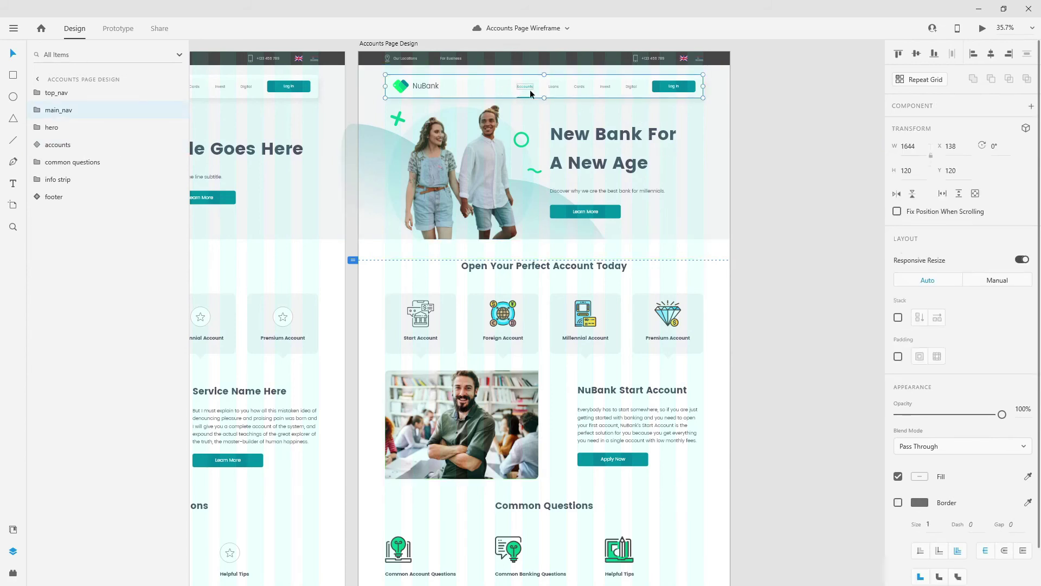
left_click(897, 212)
left_click(897, 211)
left_click(897, 212)
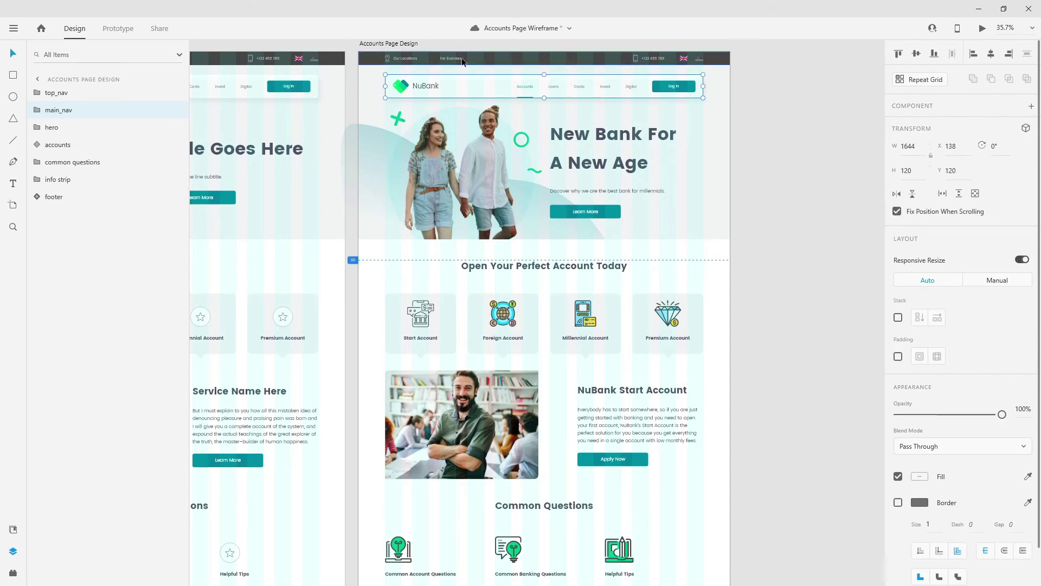
Preview the Accounts Page Design artboard, examining the fixed navigation bar down to the footer and back up, and close the preview
left_click(399, 43)
scroll(512, 141, "up", 2)
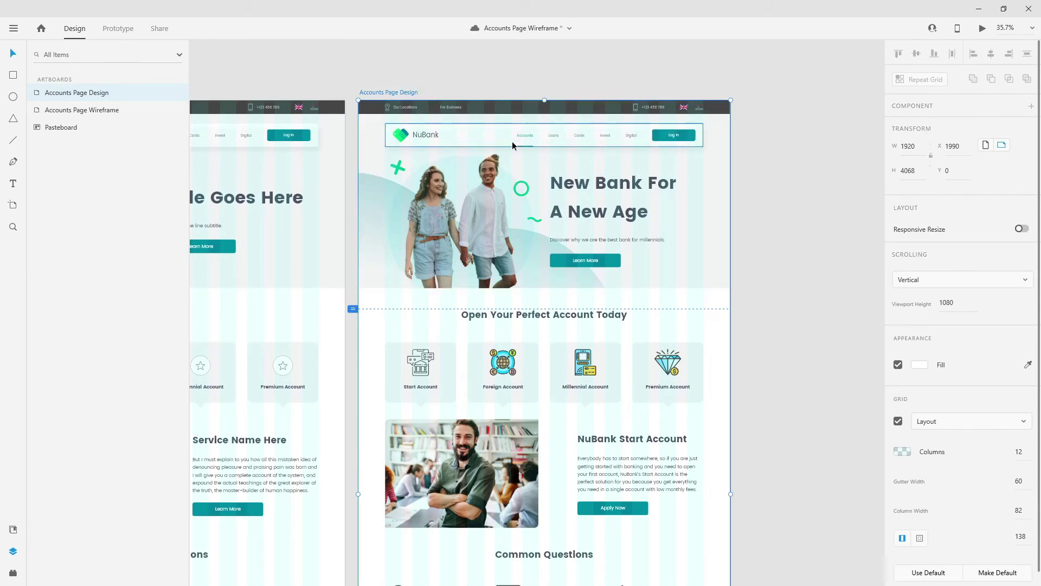
left_click(985, 29)
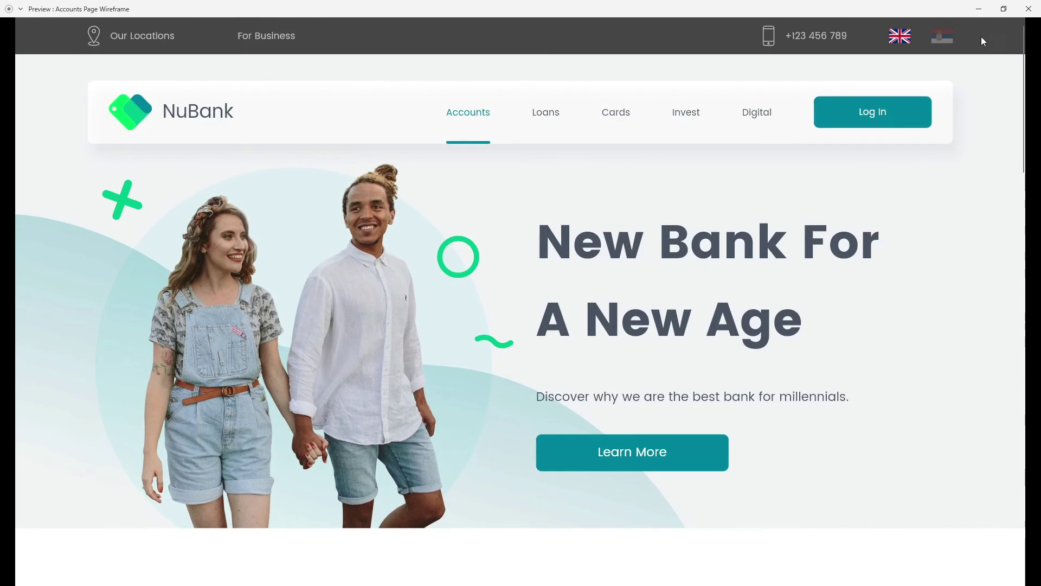
scroll(927, 282, "down", 2)
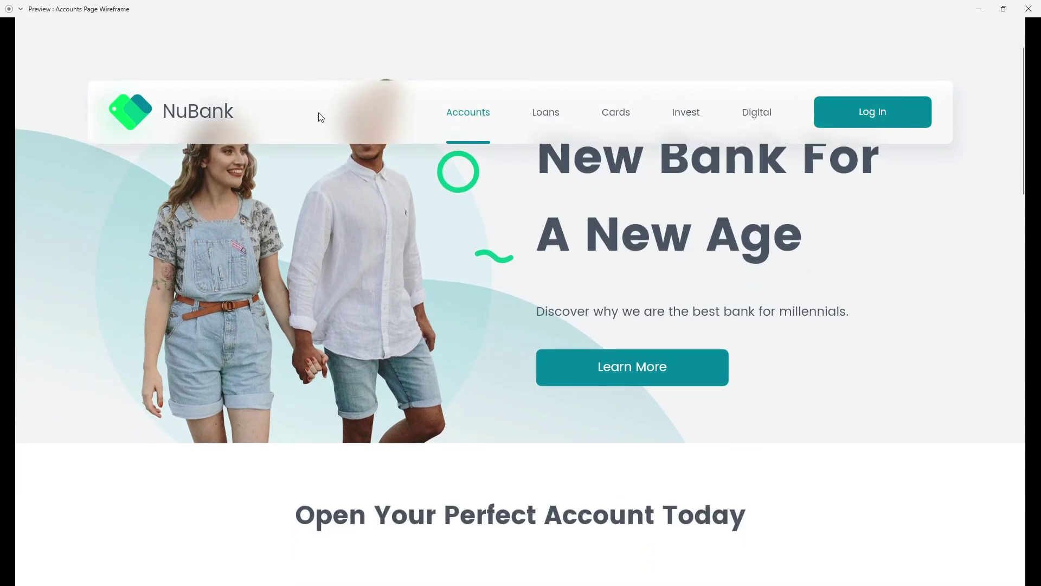
scroll(318, 112, "down", 2)
scroll(759, 218, "down", 2)
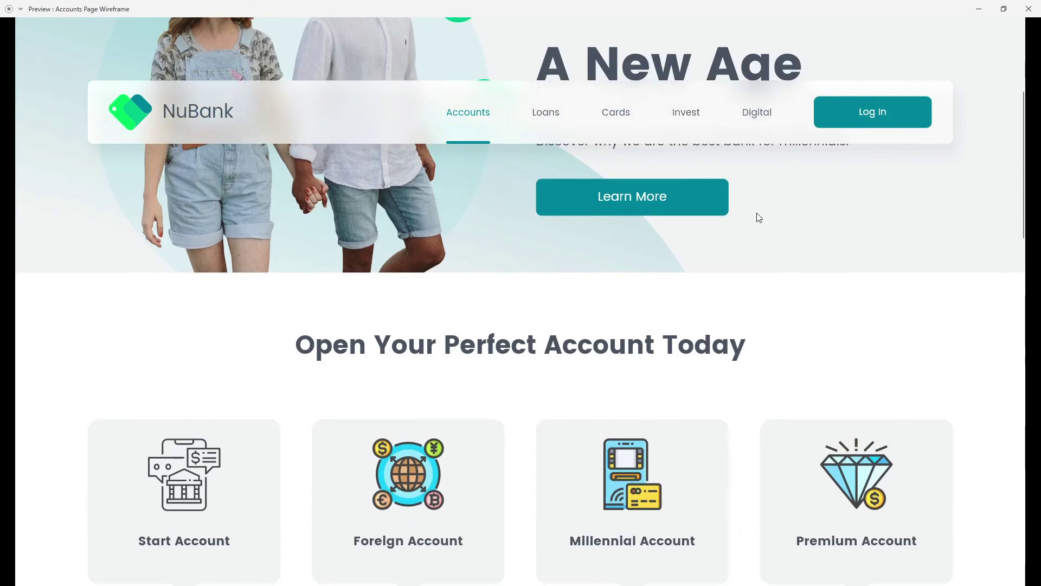
scroll(759, 217, "down", 2)
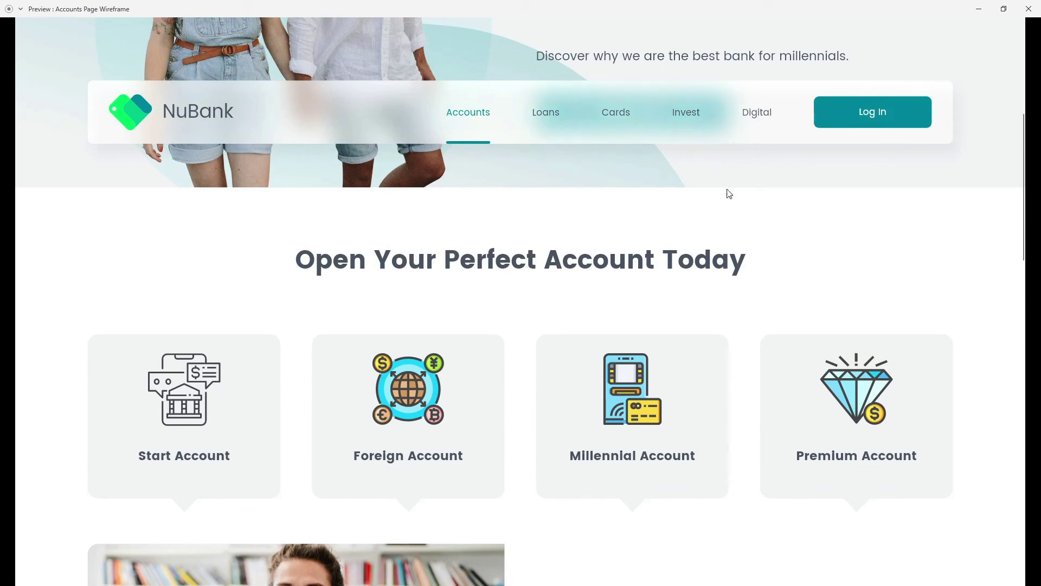
scroll(743, 203, "down", 2)
scroll(756, 212, "down", 2)
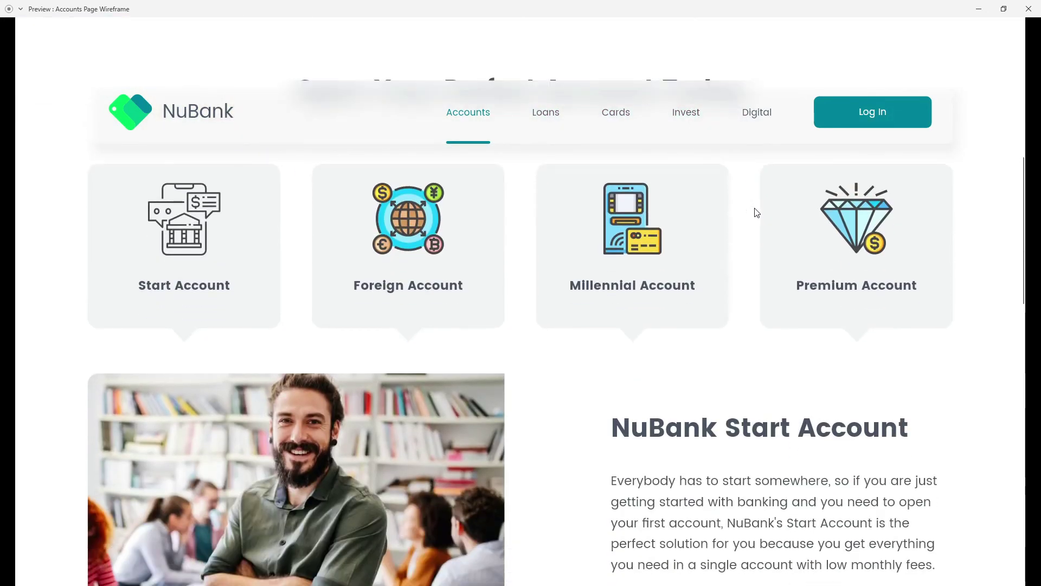
scroll(757, 212, "down", 2)
scroll(561, 136, "down", 3)
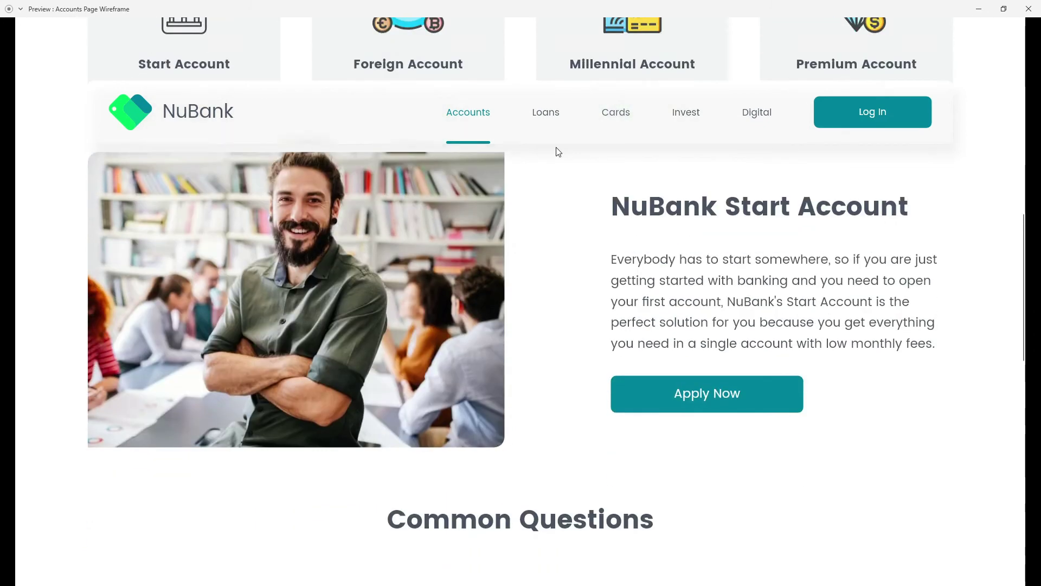
scroll(555, 149, "down", 3)
scroll(320, 111, "down", 12)
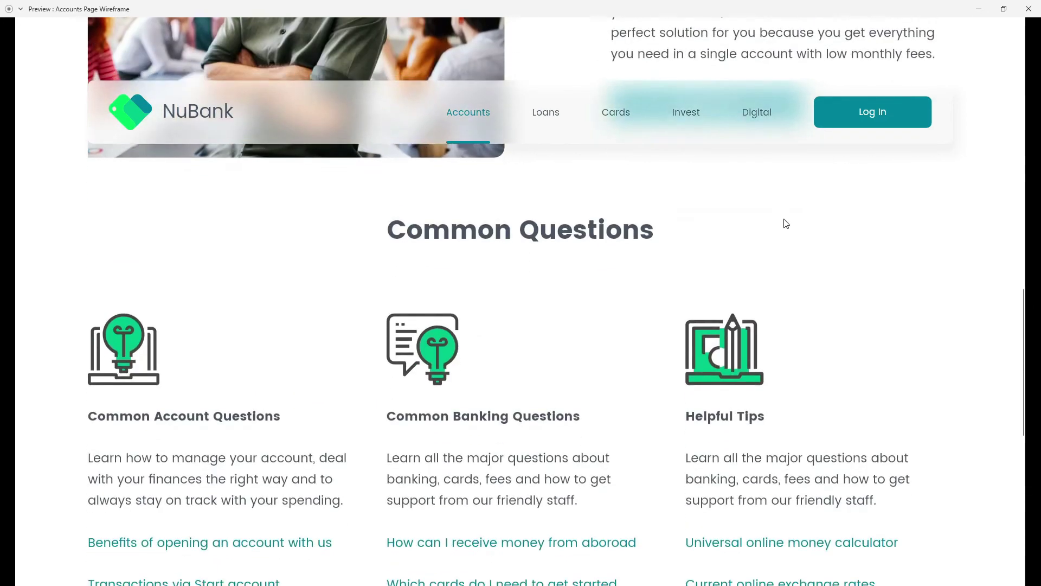
scroll(740, 248, "down", 4)
scroll(741, 248, "up", 20)
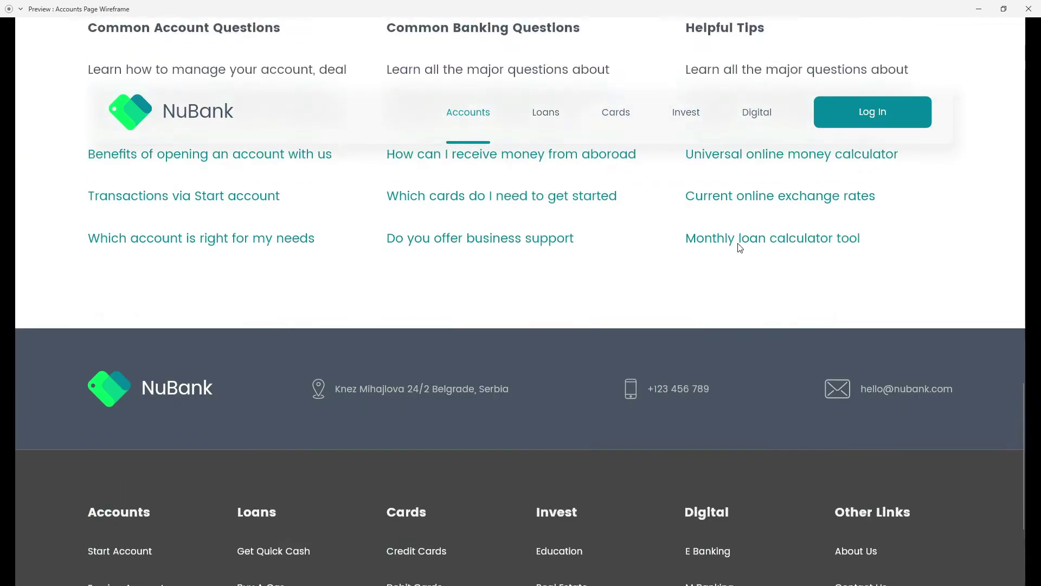
scroll(738, 245, "up", 8)
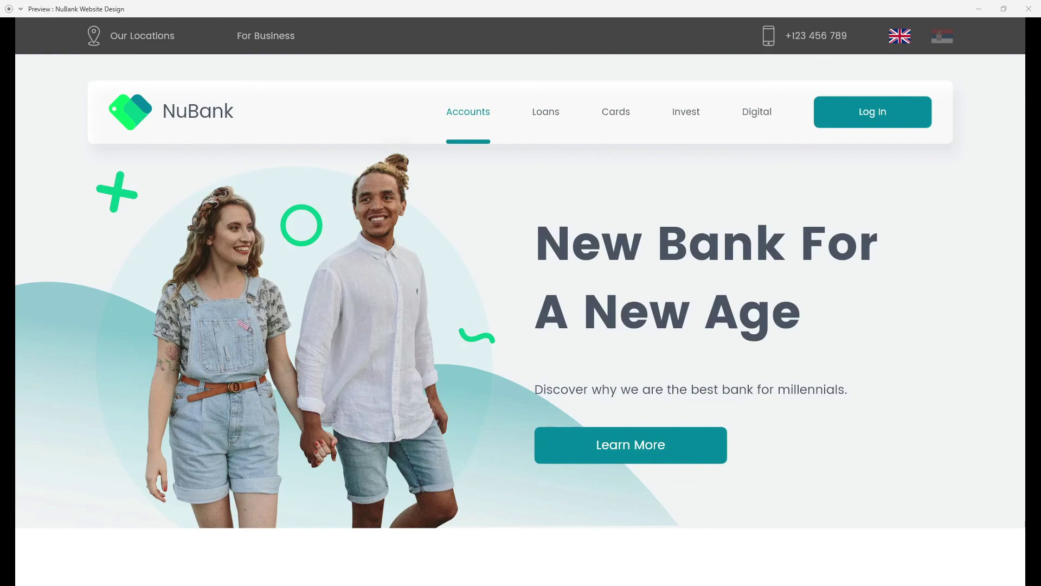
left_click(1028, 9)
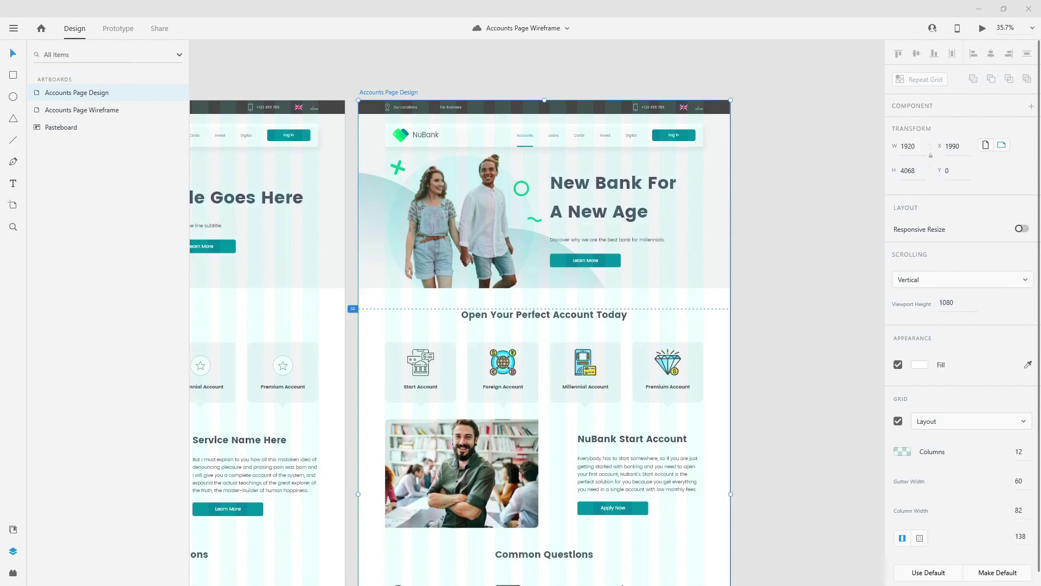
Switch to the NuBank Website Design document and turn off the layout grid on its artboards
key("alt+Tab")
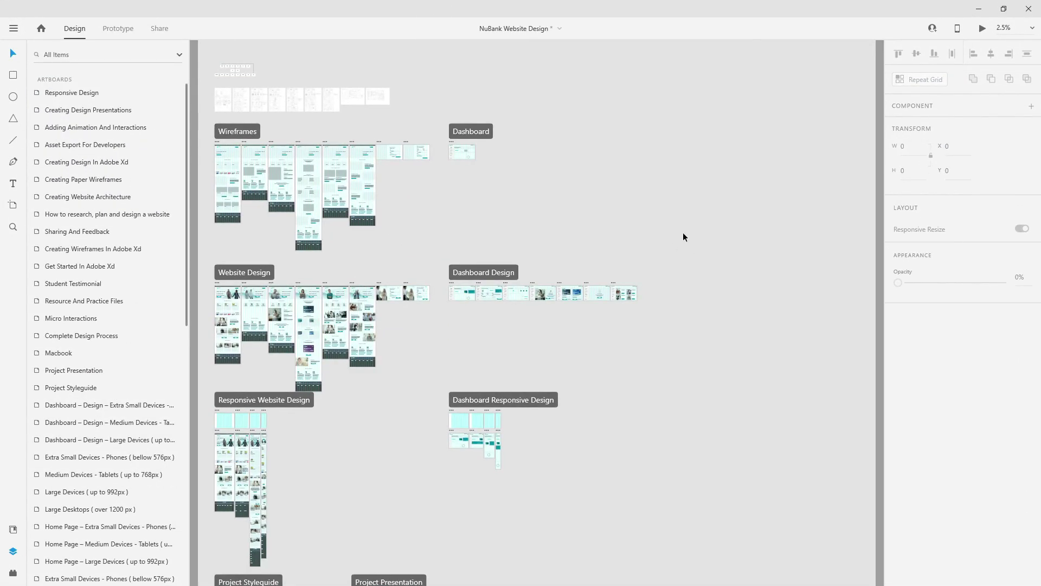
scroll(214, 53, "up", 3)
left_click(268, 81)
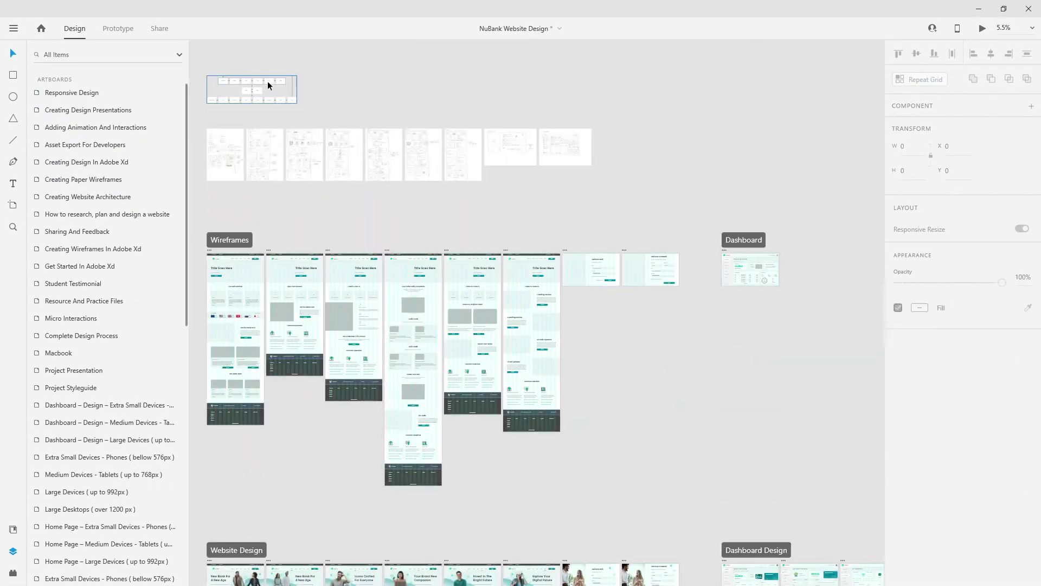
left_click_drag(646, 189, 245, 142)
left_click(208, 255)
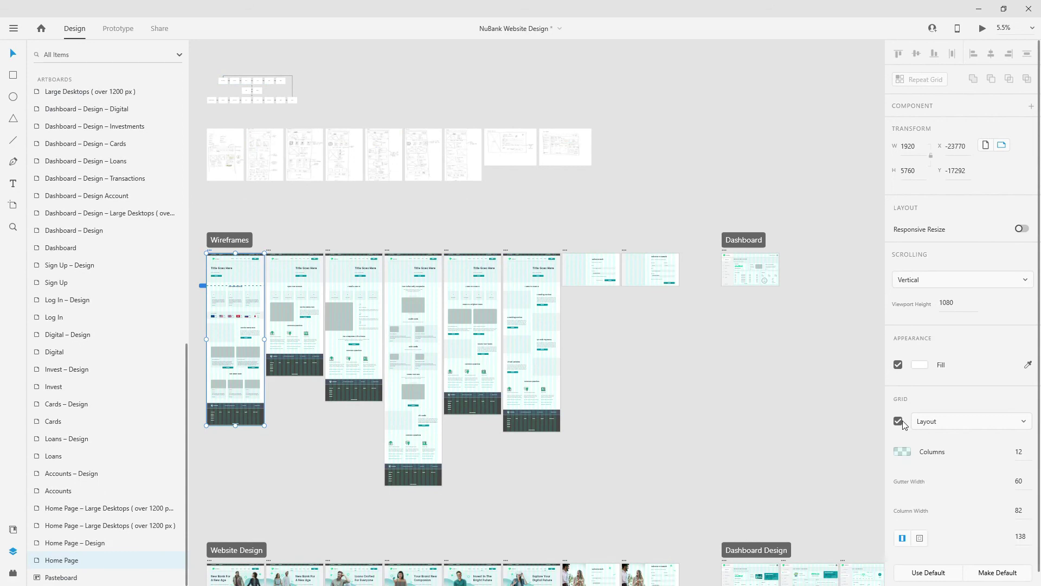
left_click(758, 398)
scroll(546, 232, "down", 2)
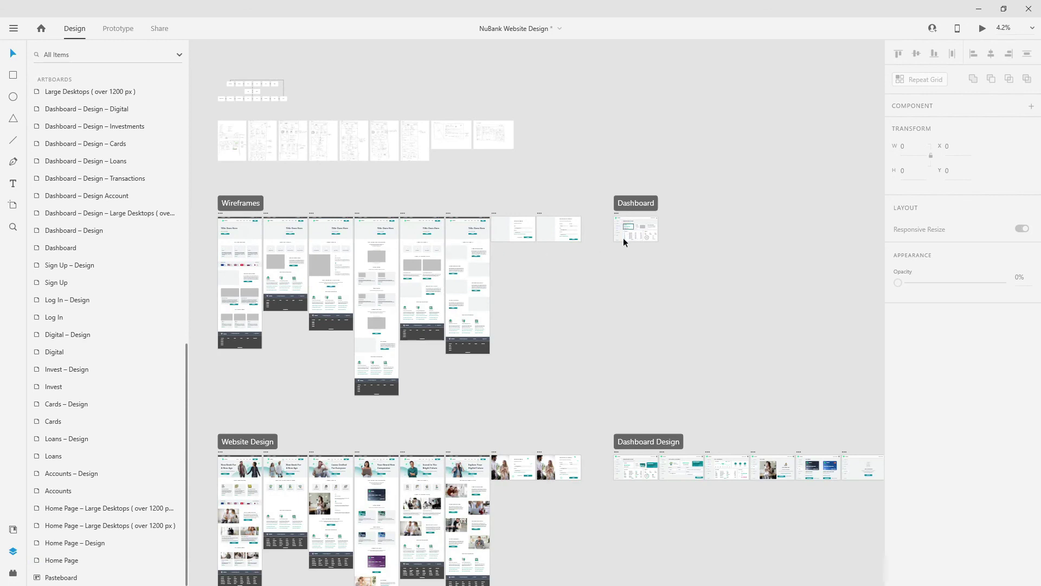
Look over the pasteboard's artboard groups, from the wireframes and website and dashboard designs to the responsive designs, style guide and project presentation
scroll(622, 240, "down", 5)
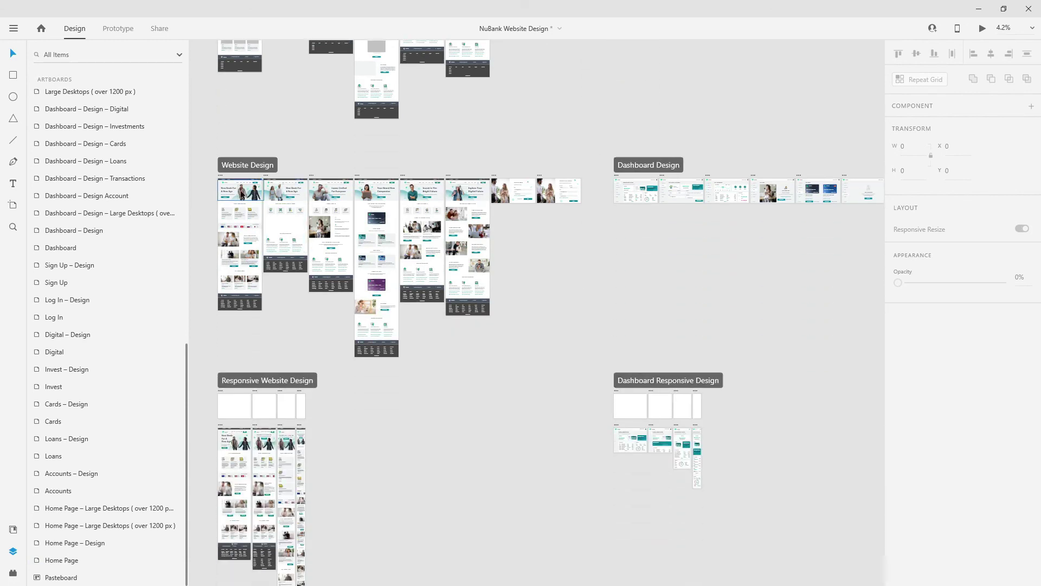
scroll(282, 180, "up", 3)
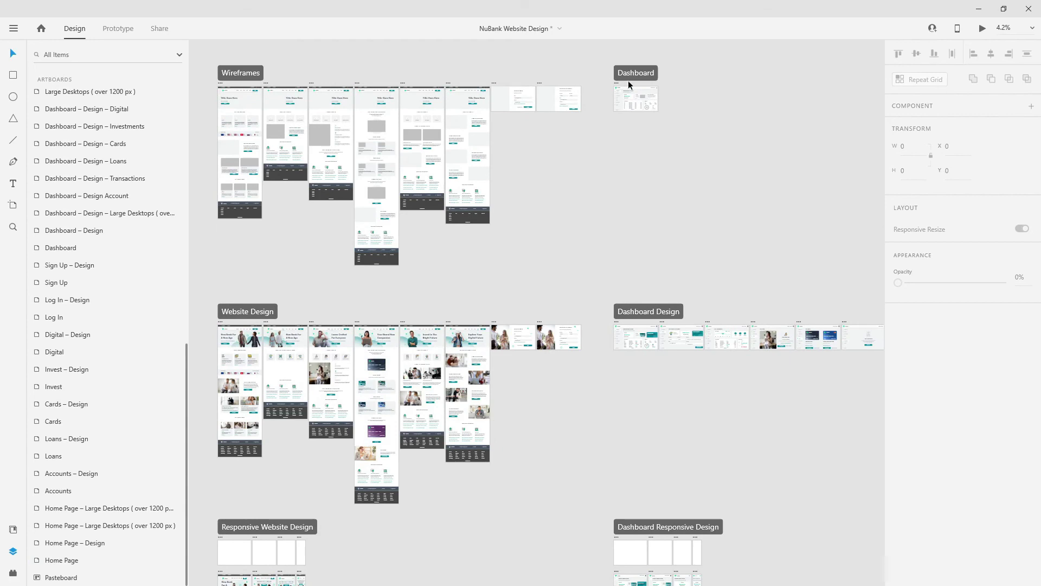
scroll(663, 230, "down", 2)
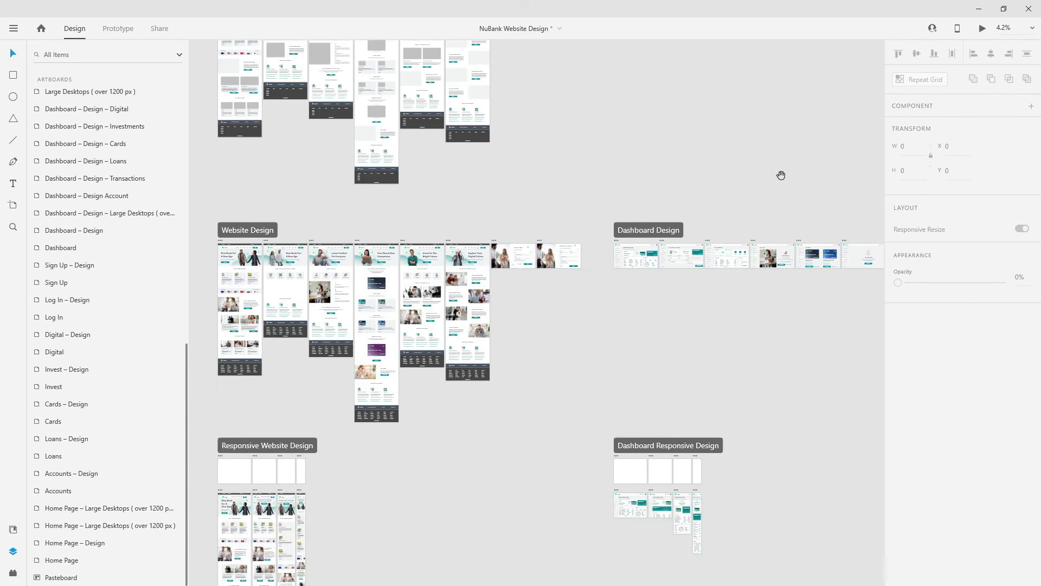
scroll(678, 163, "right", 1)
scroll(584, 221, "down", 2)
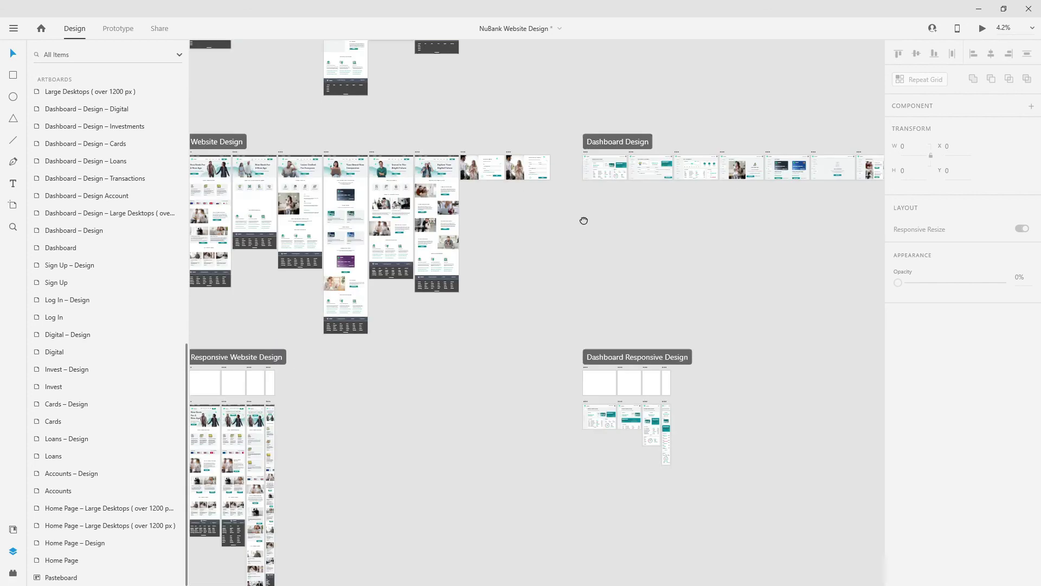
scroll(583, 221, "down", 4)
scroll(584, 221, "left", 1)
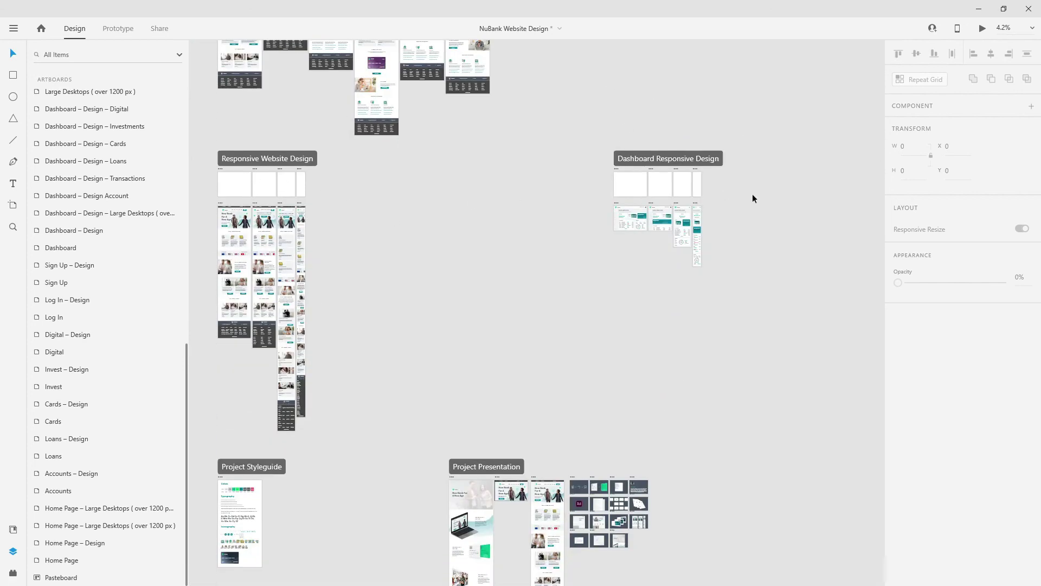
left_click_drag(522, 330, 517, 133)
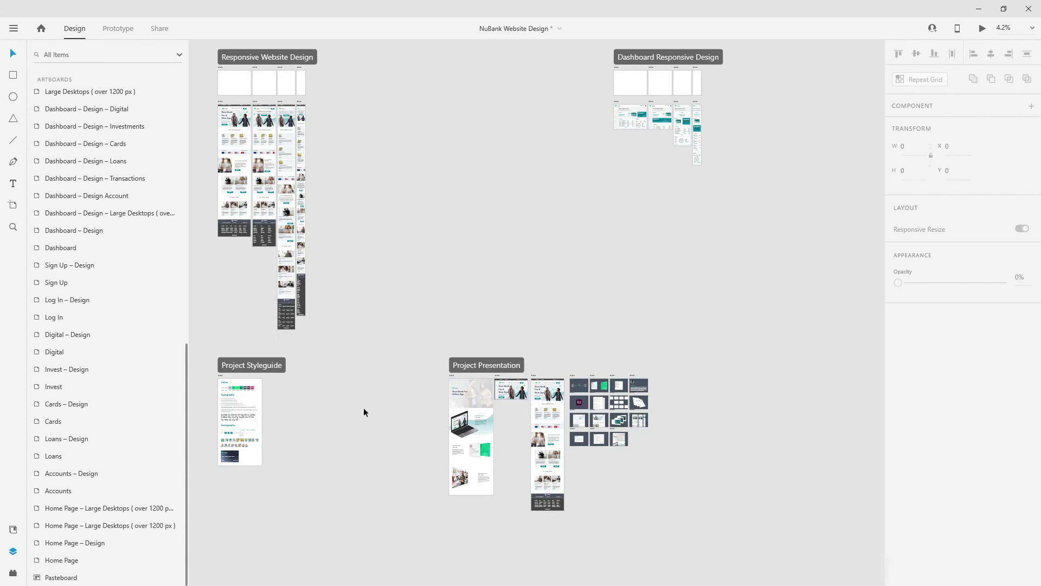
scroll(539, 232, "down", 3)
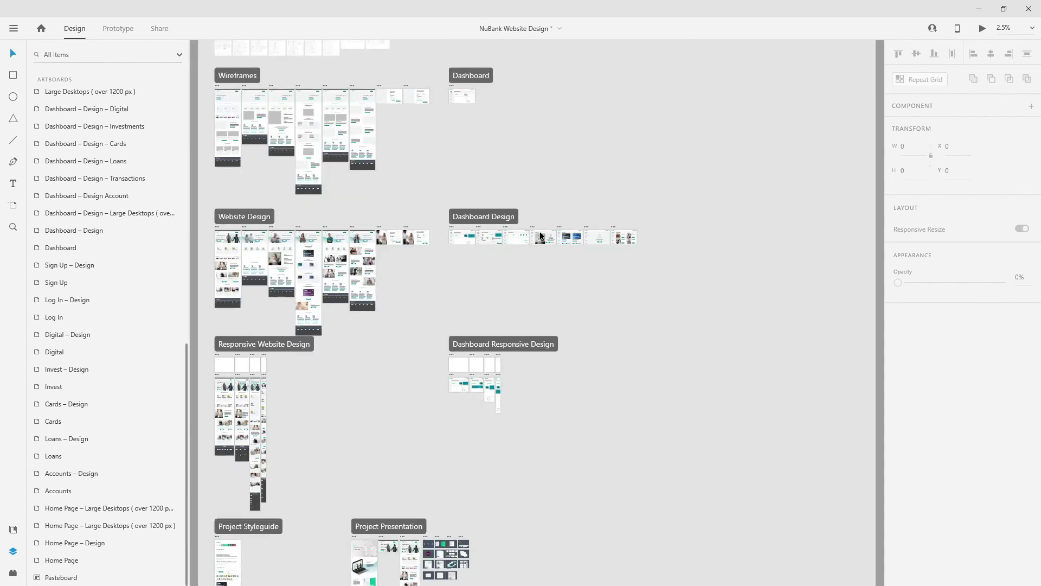
scroll(539, 231, "up", 2)
Browse the components among the document assets, and return to the list of artboards
left_click(13, 529)
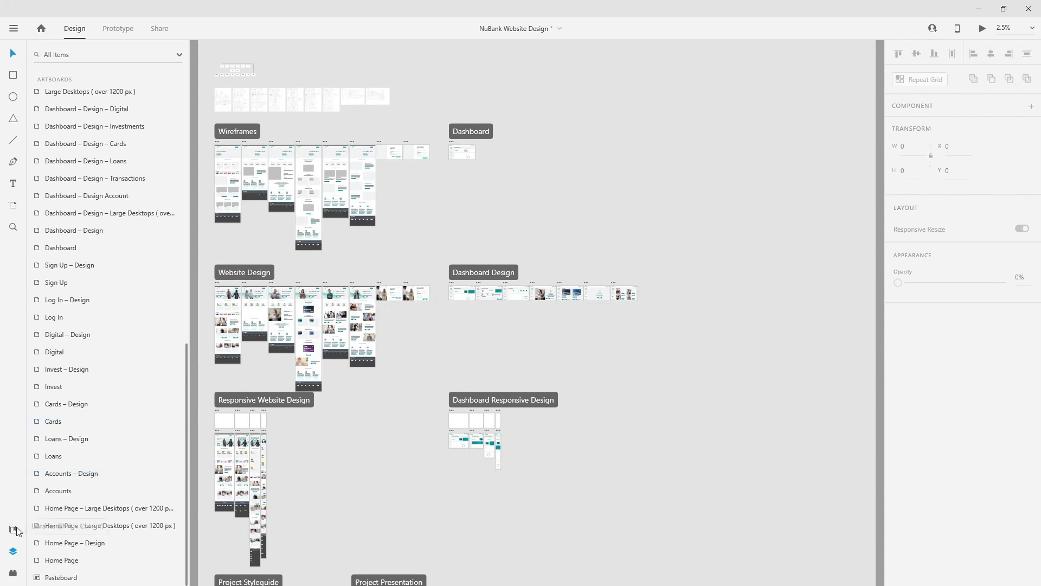
scroll(99, 301, "down", 20)
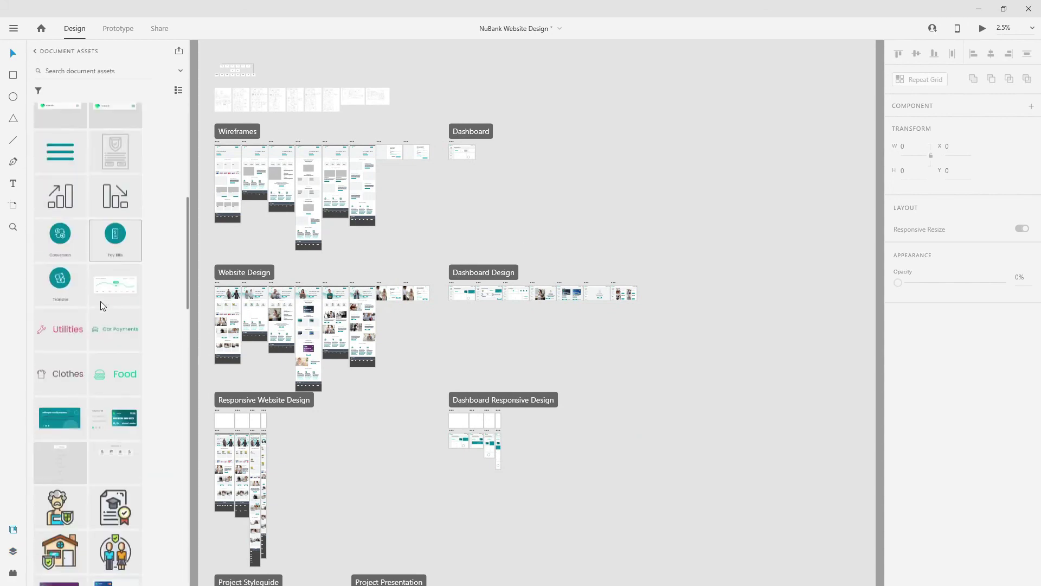
scroll(102, 310, "down", 15)
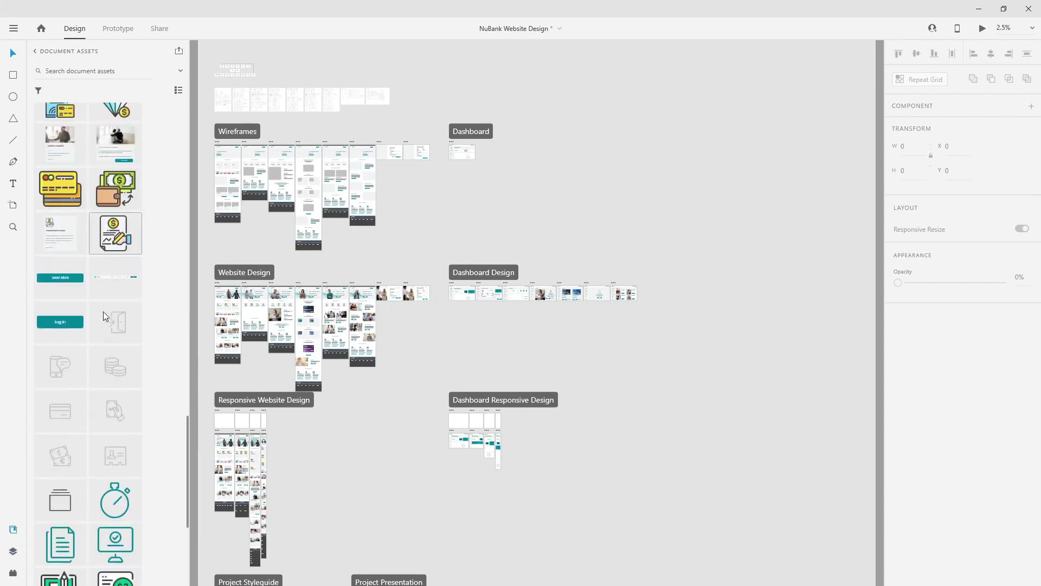
left_click(13, 551)
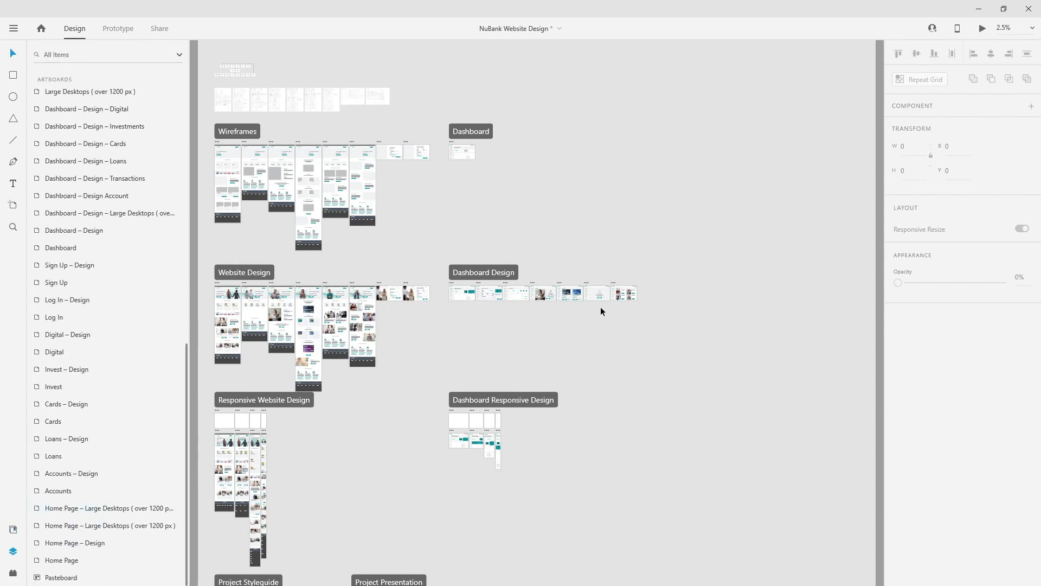